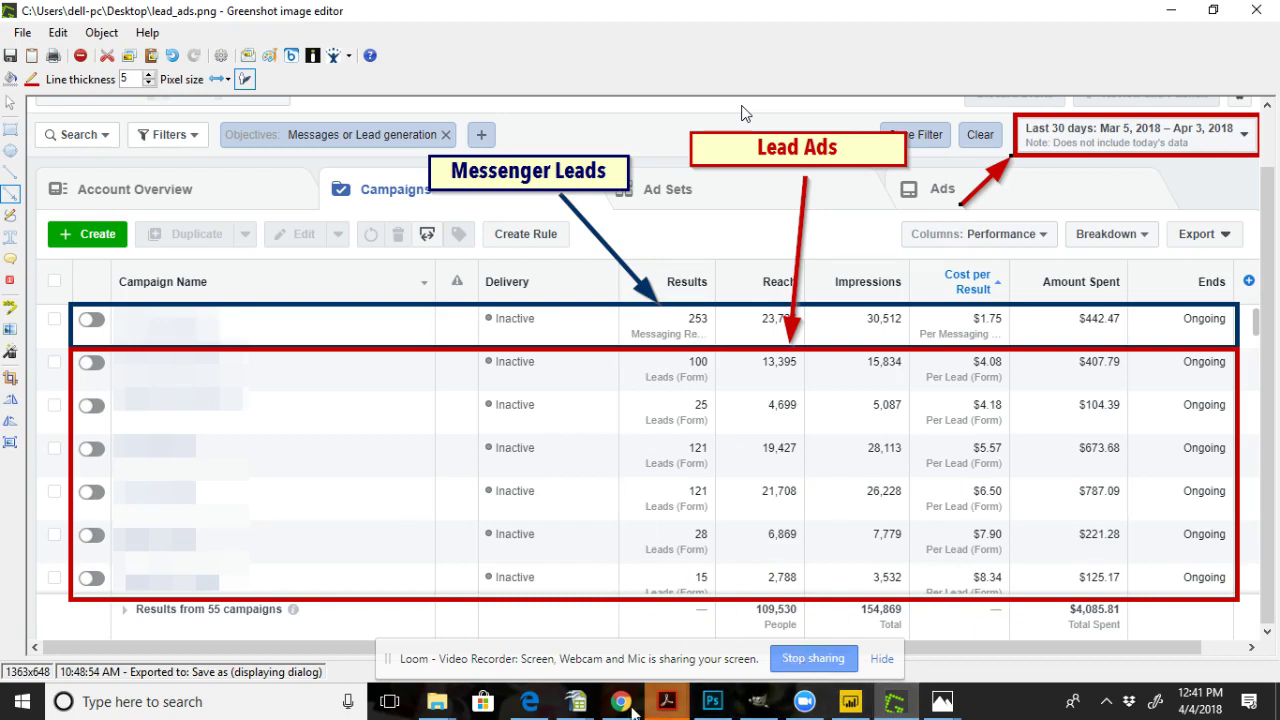
- Switch to the AVA Facebook page in Chrome and dismiss its pop-up notifications
mouse_move(627, 710)
click(505, 618)
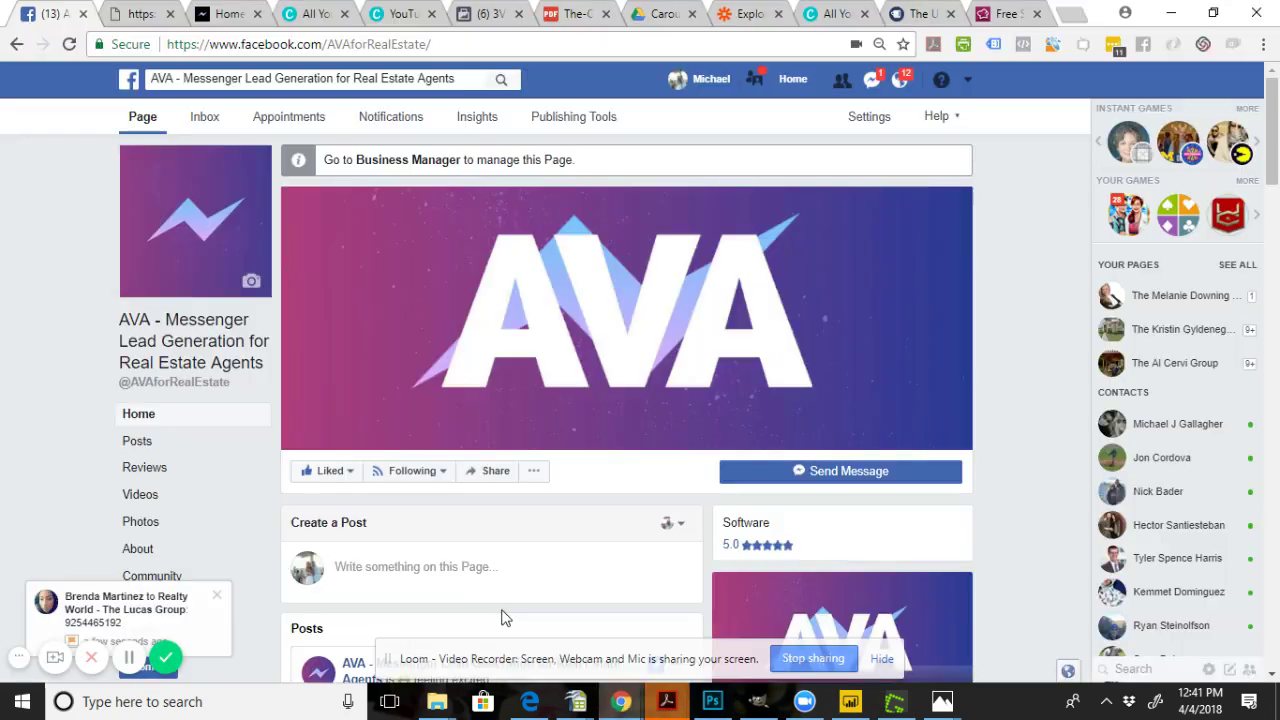
click(215, 597)
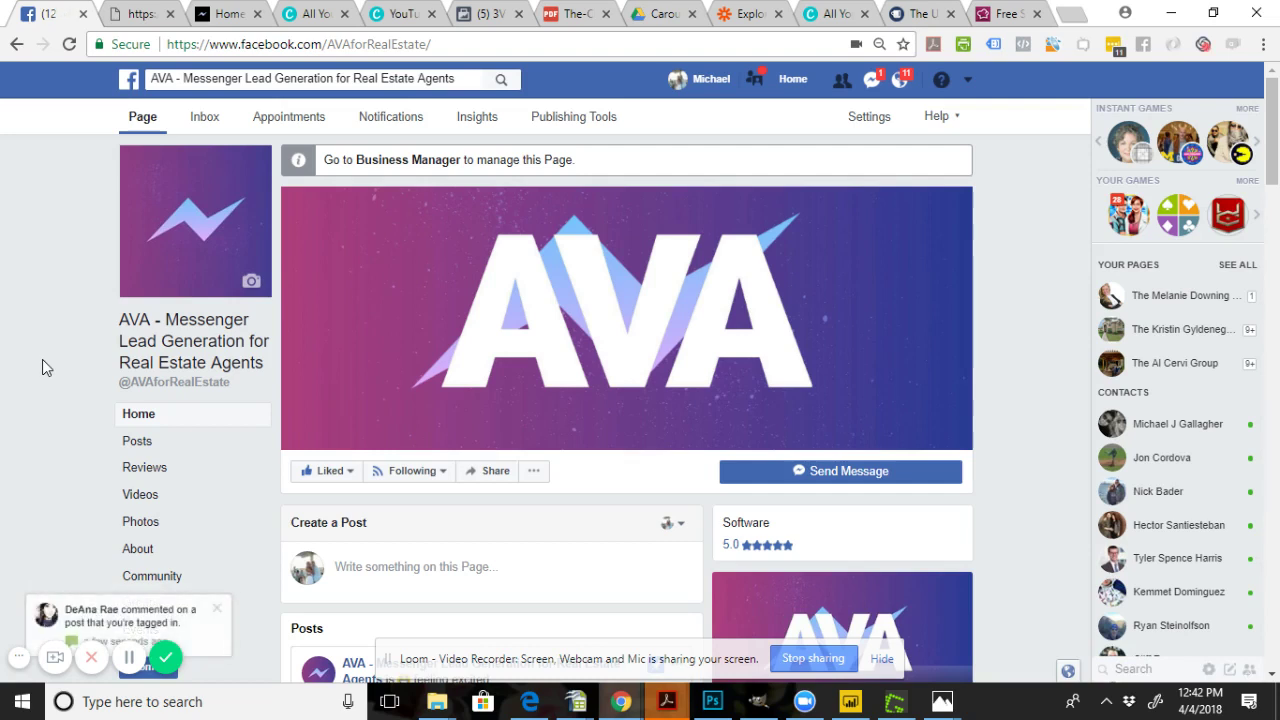
click(216, 609)
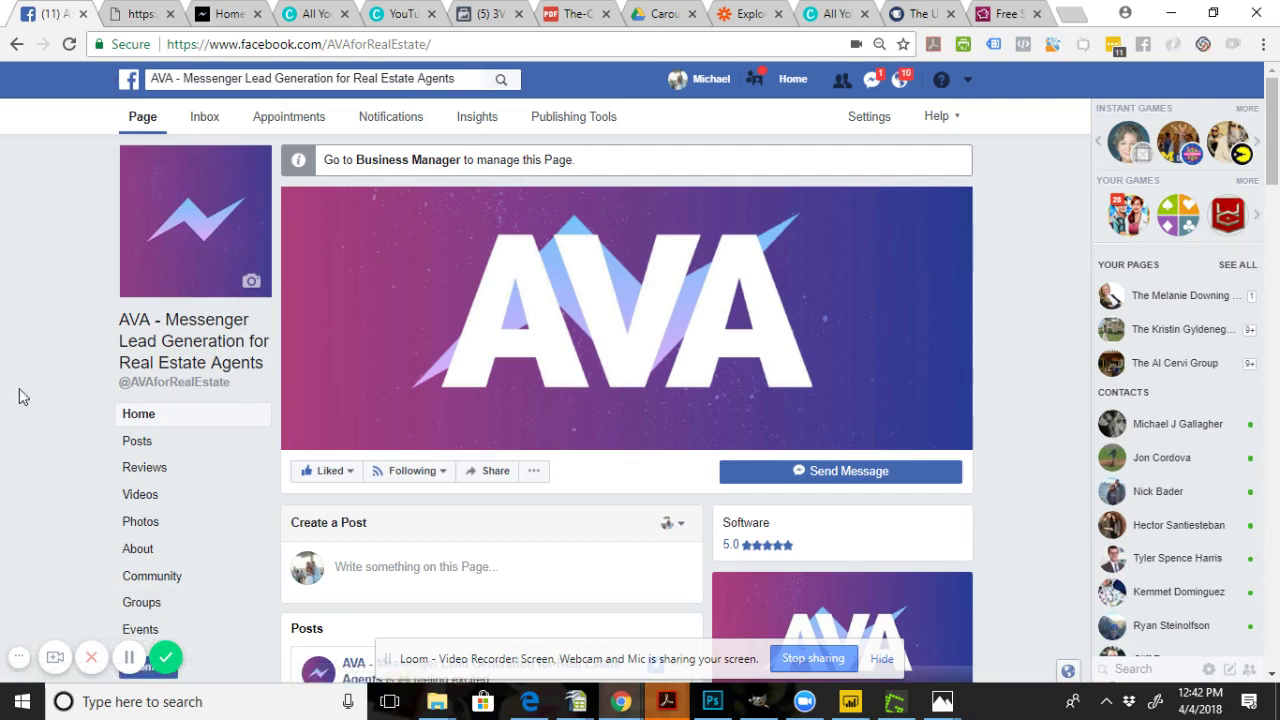
- View the AVA website in its open browser tab and return to the Facebook page
click(467, 84)
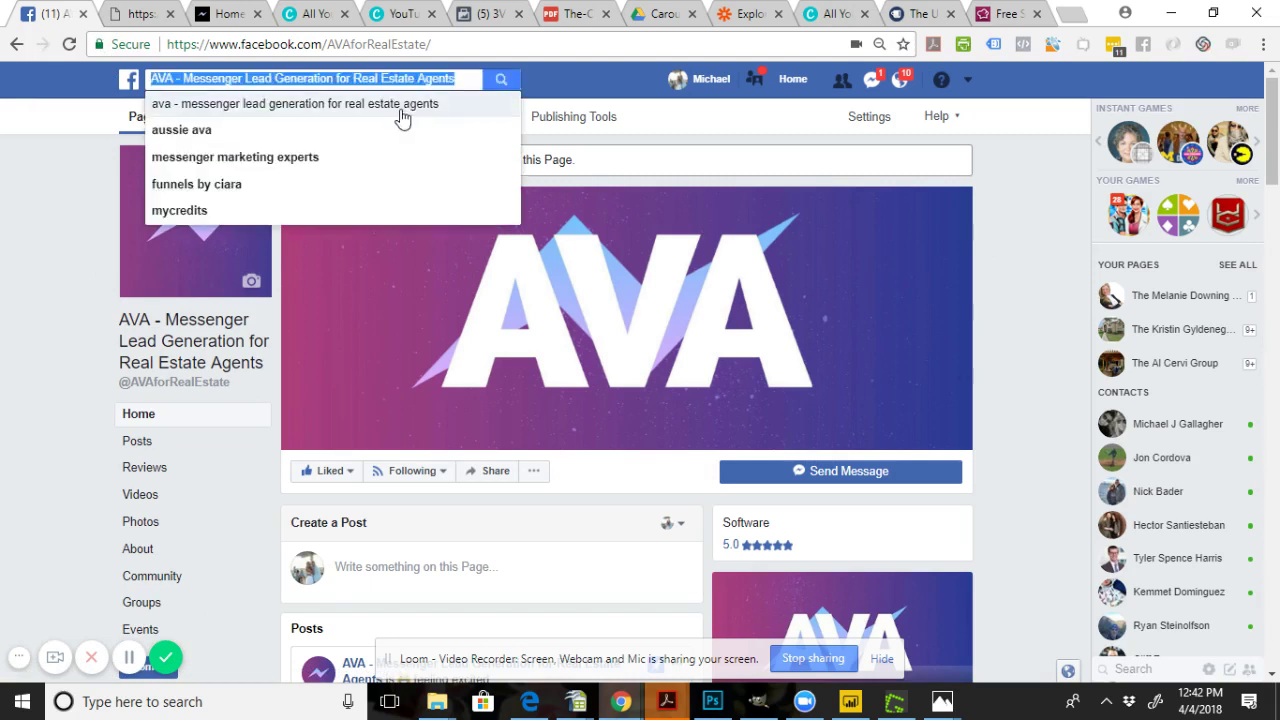
click(42, 197)
click(226, 12)
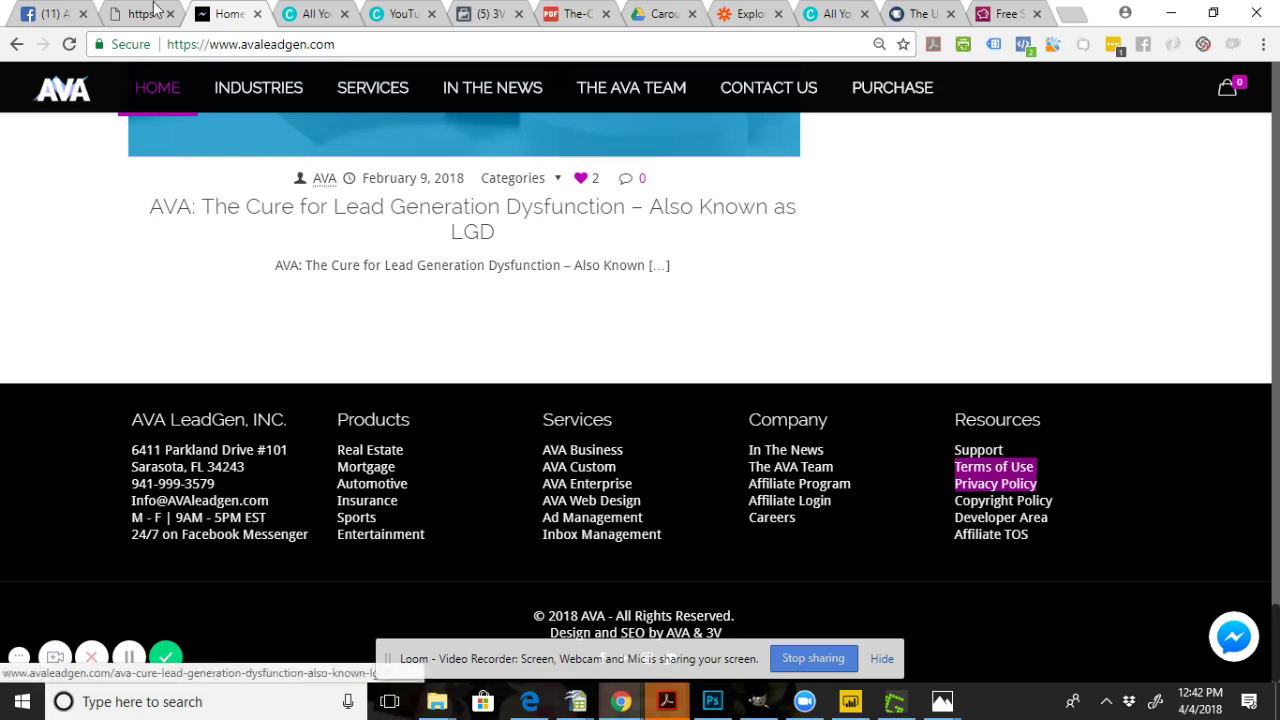
click(45, 13)
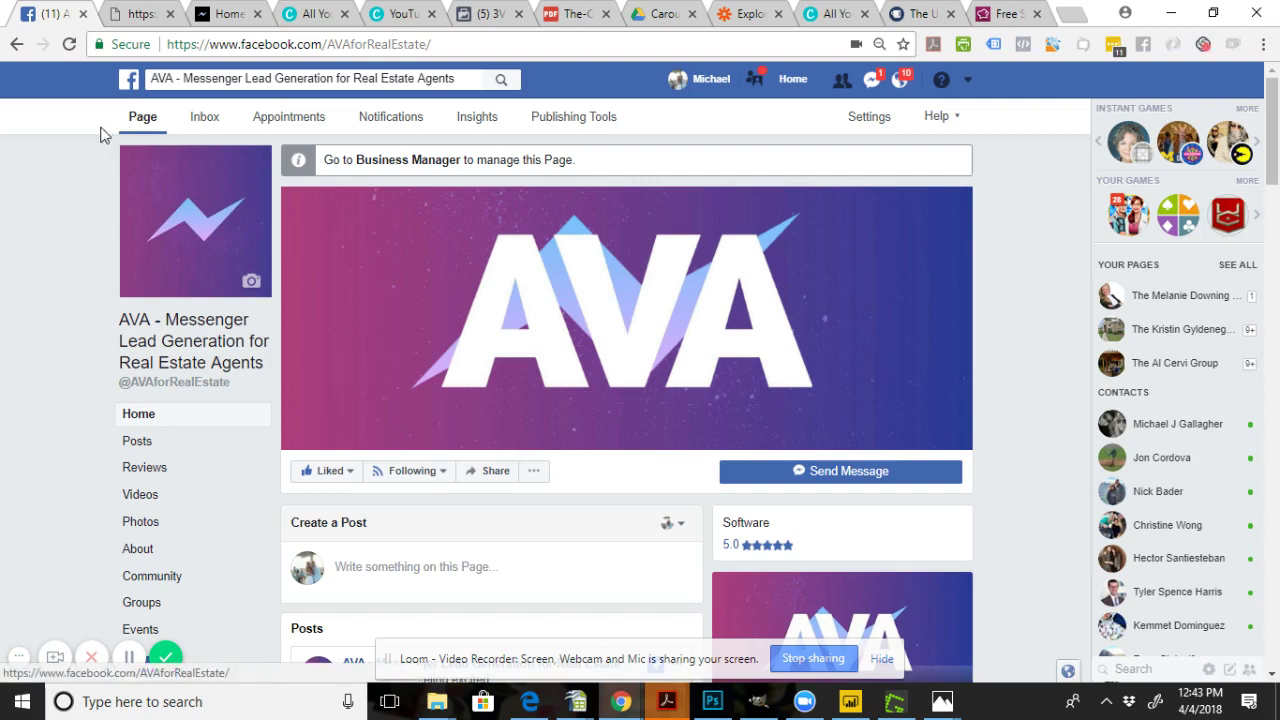
- Start a brand-new lead form from the Forms Library in the page's publishing tools
click(565, 120)
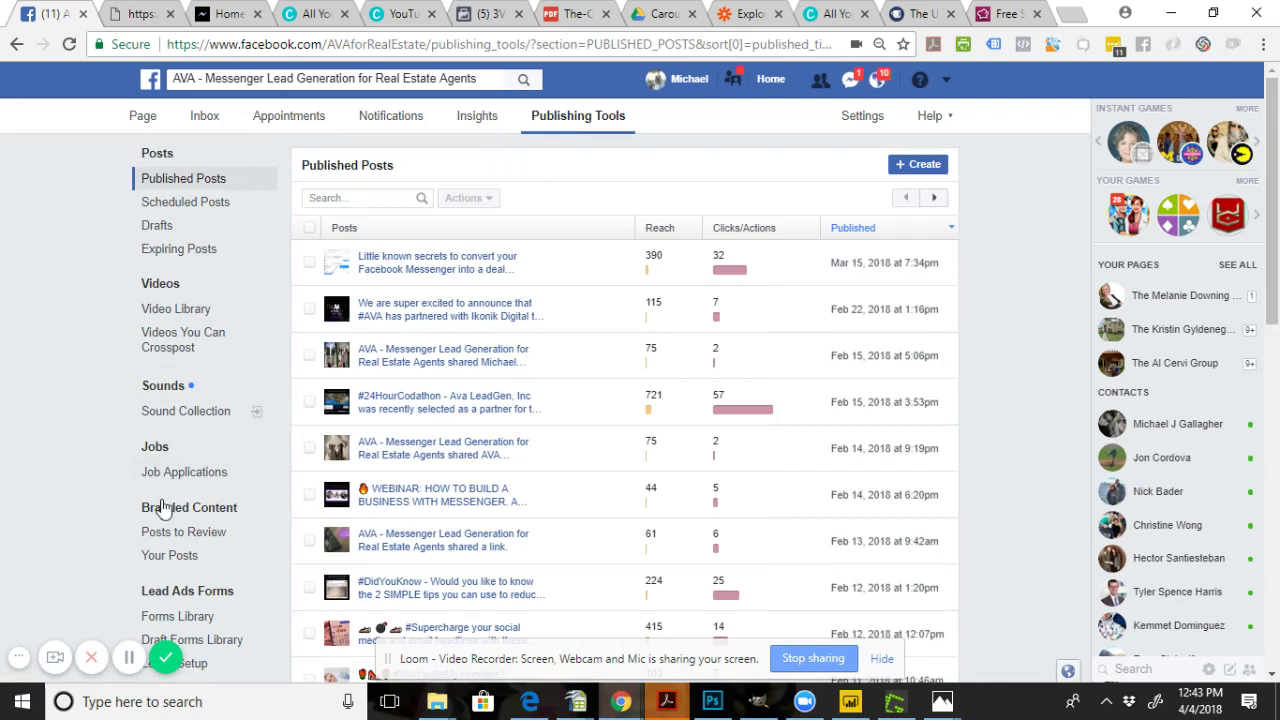
click(172, 617)
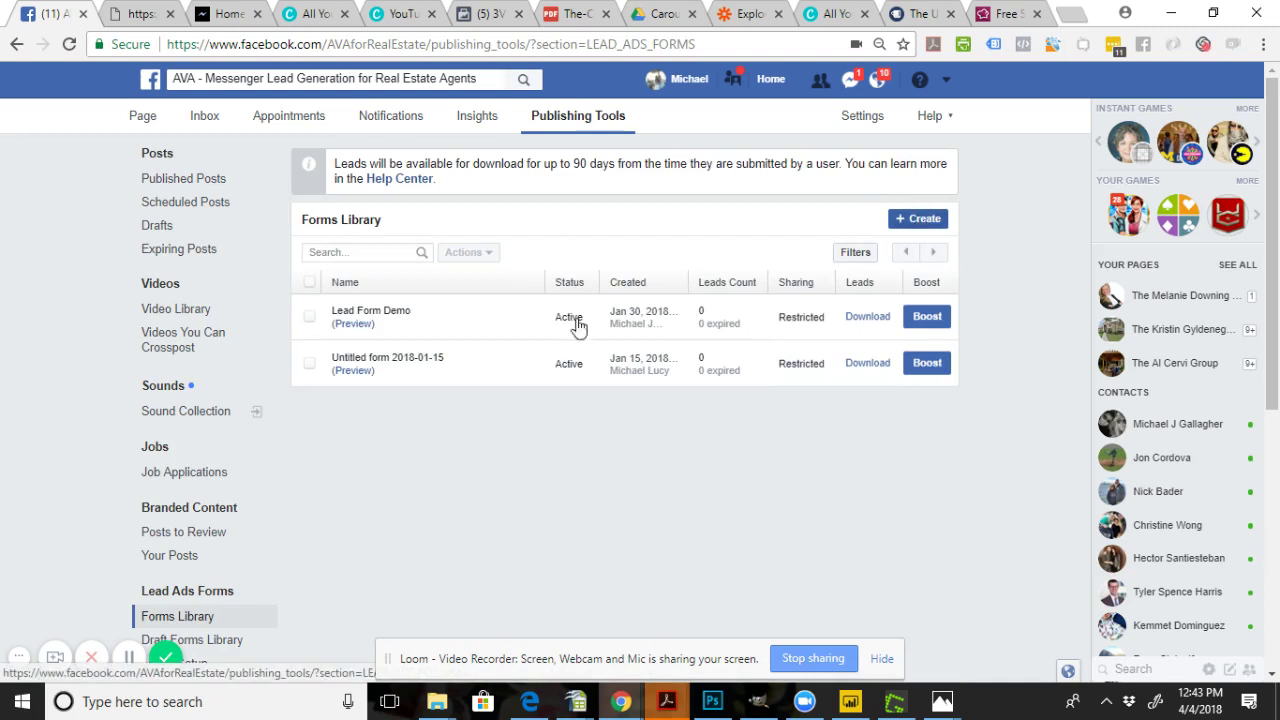
click(907, 229)
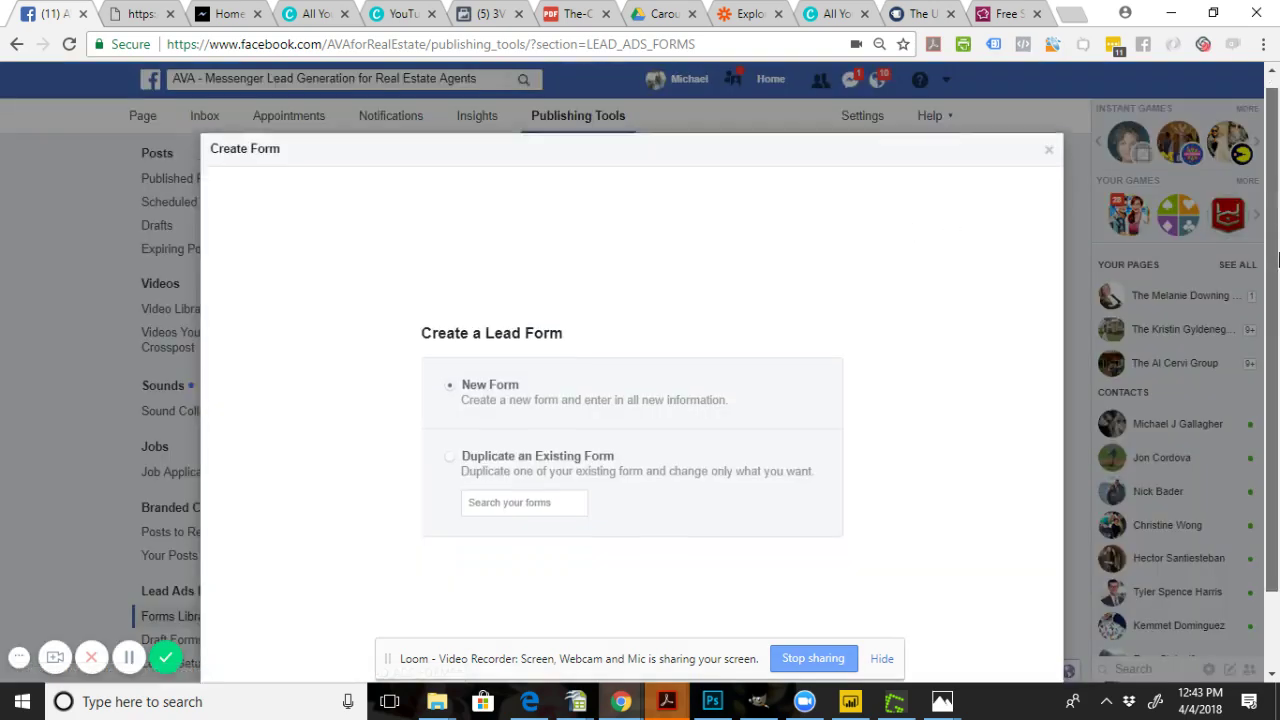
scroll(1277, 336, down, 2)
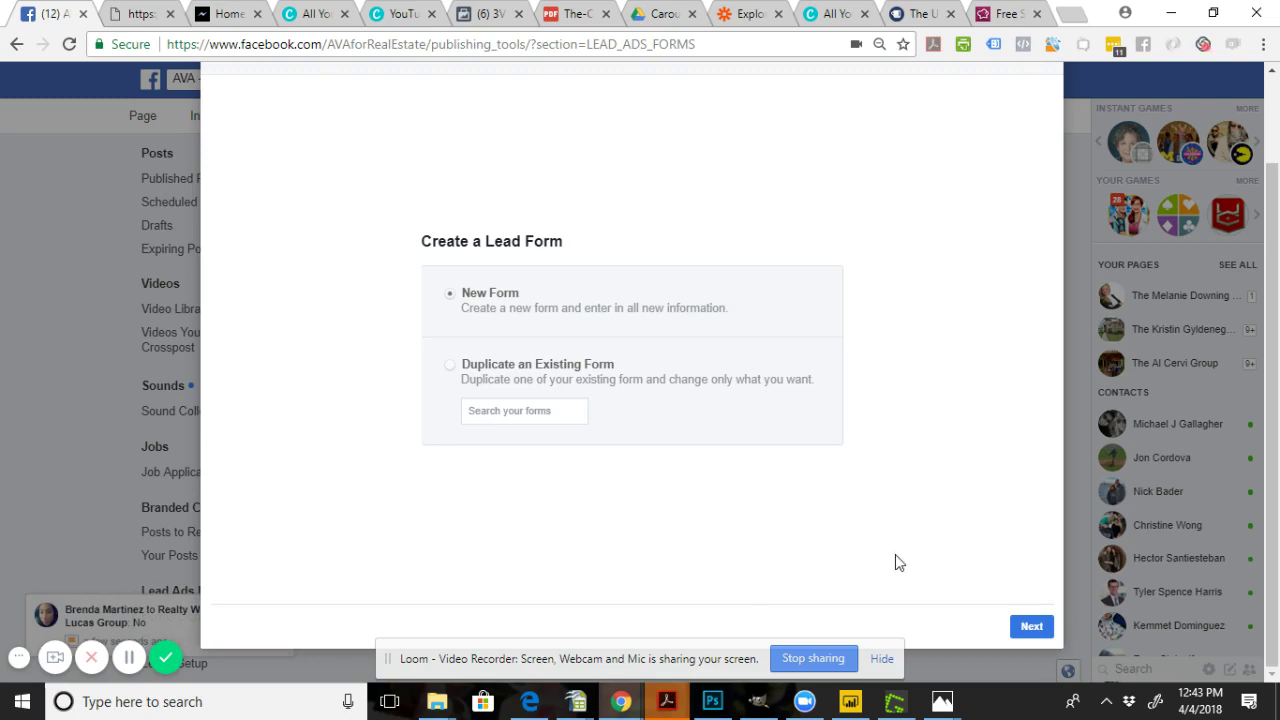
click(1036, 634)
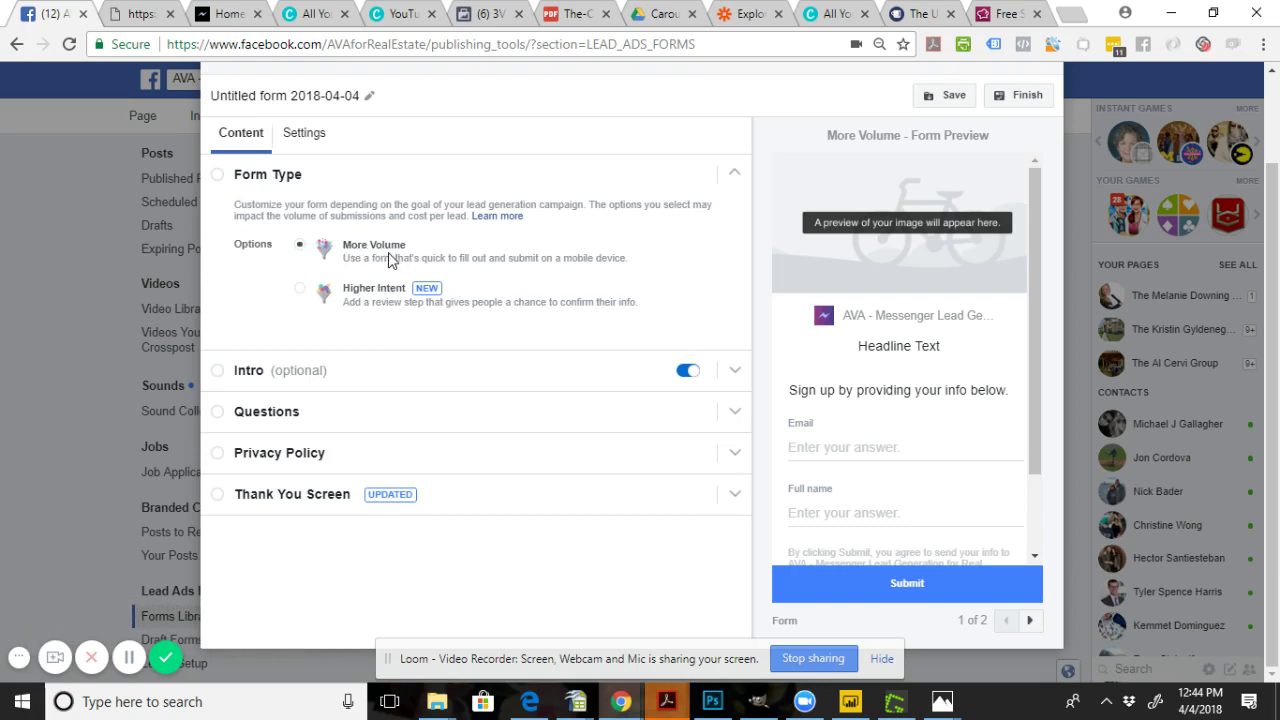
- Enter "Get Your Open House List for Metro Detroit" as the headline of the form's intro section
click(281, 380)
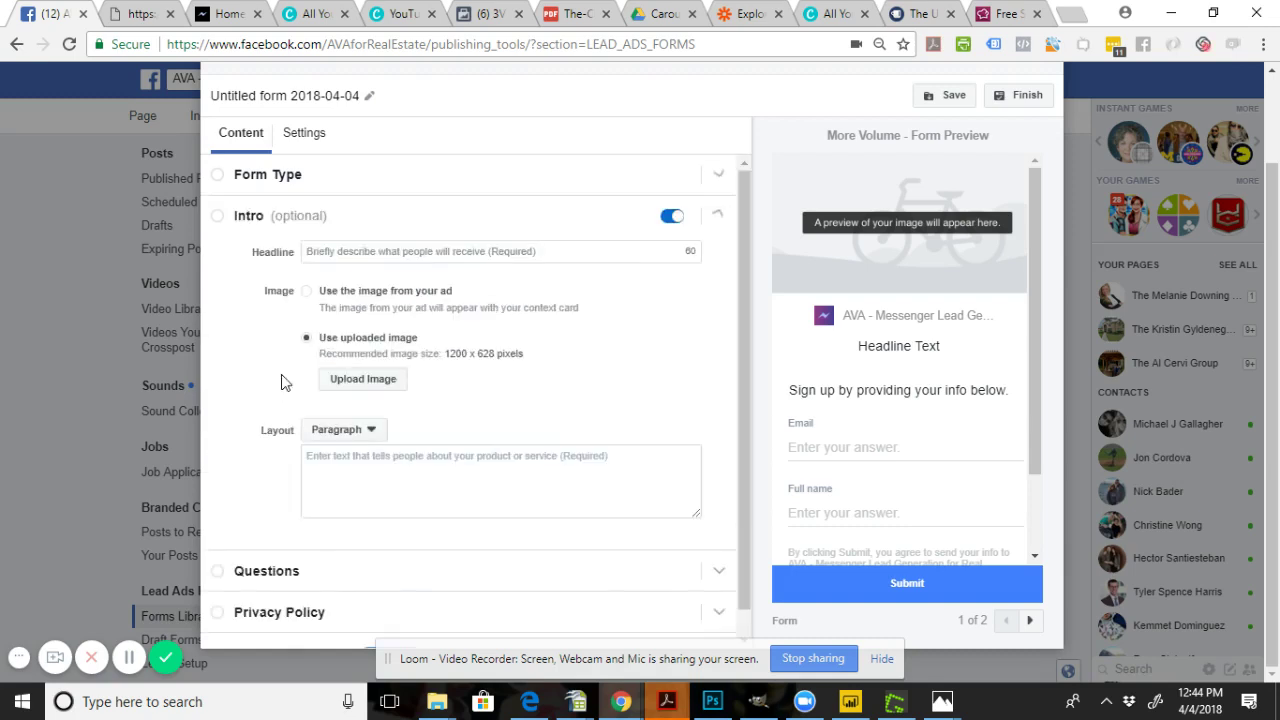
click(363, 253)
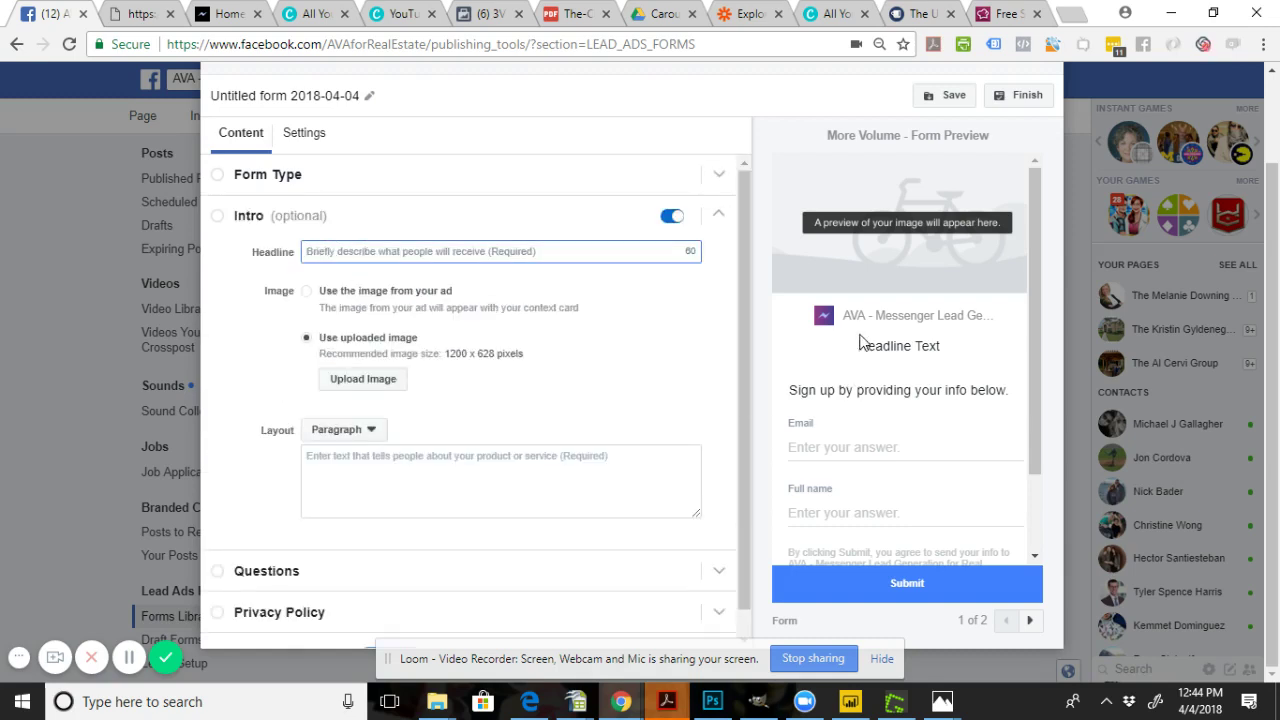
click(349, 253)
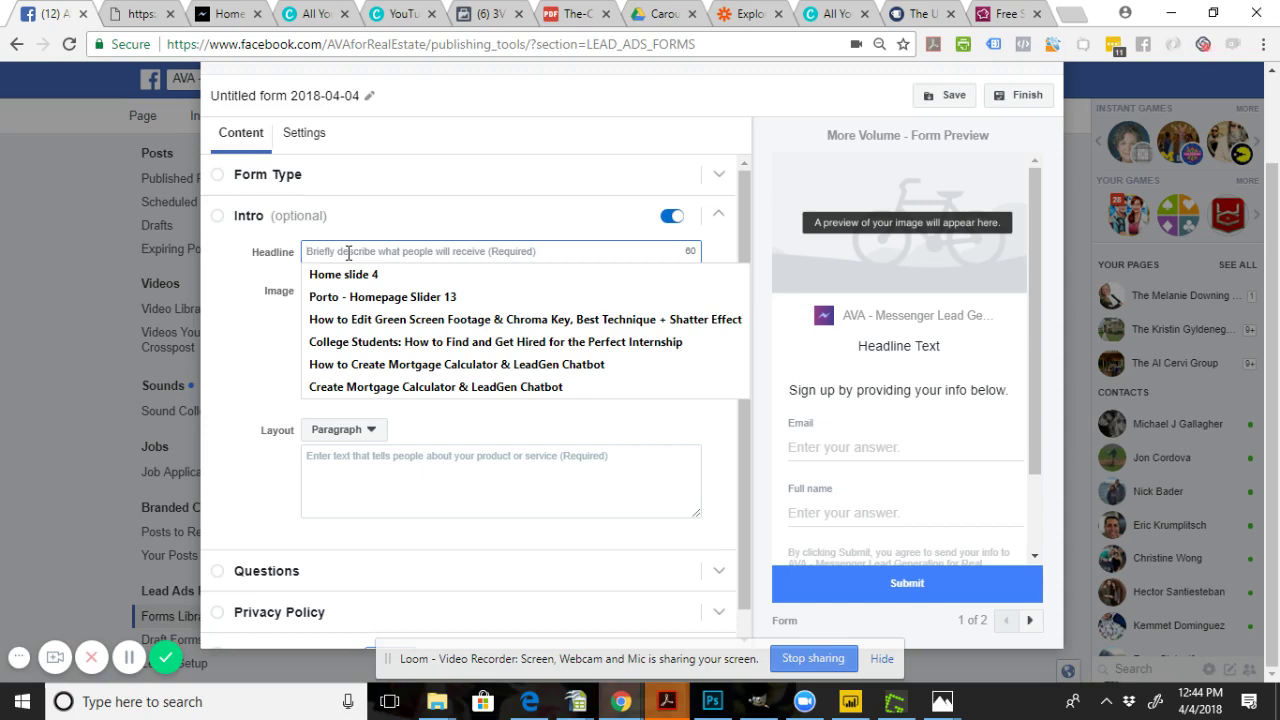
text(Get Youor)
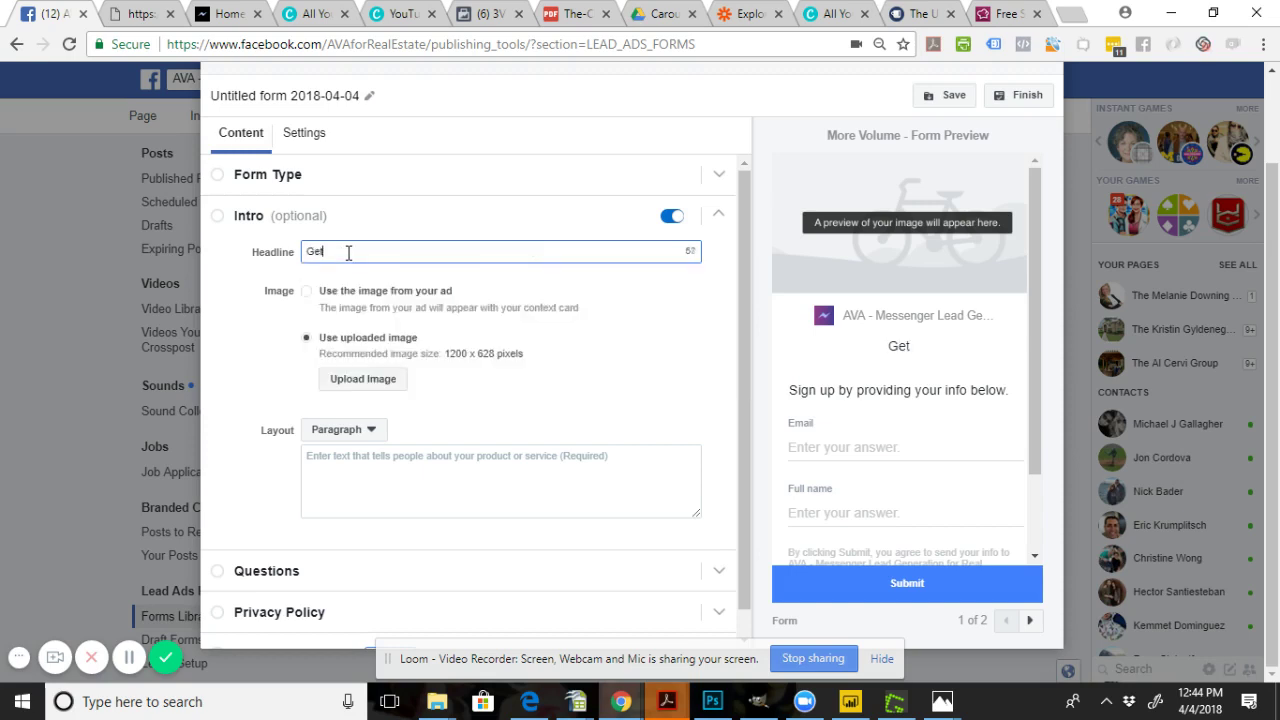
key(BackSpace)
key(BackSpace)
text(r Open House Lis)
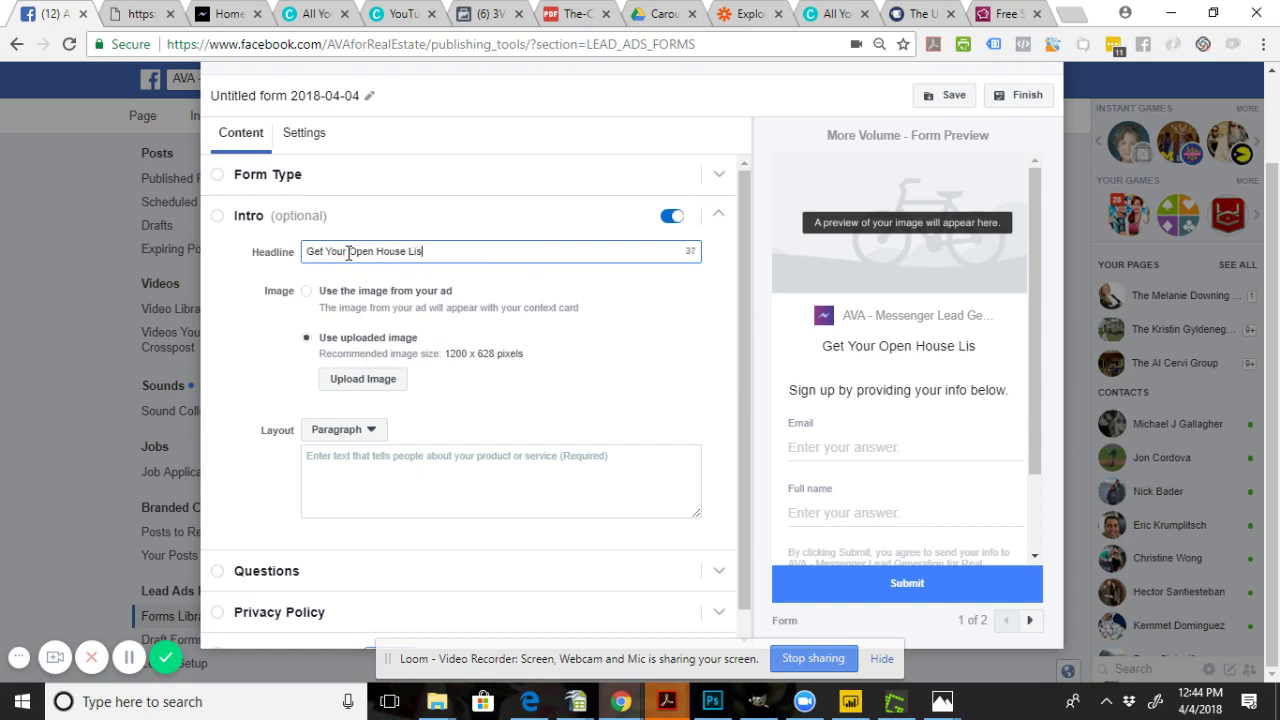
text(t for)
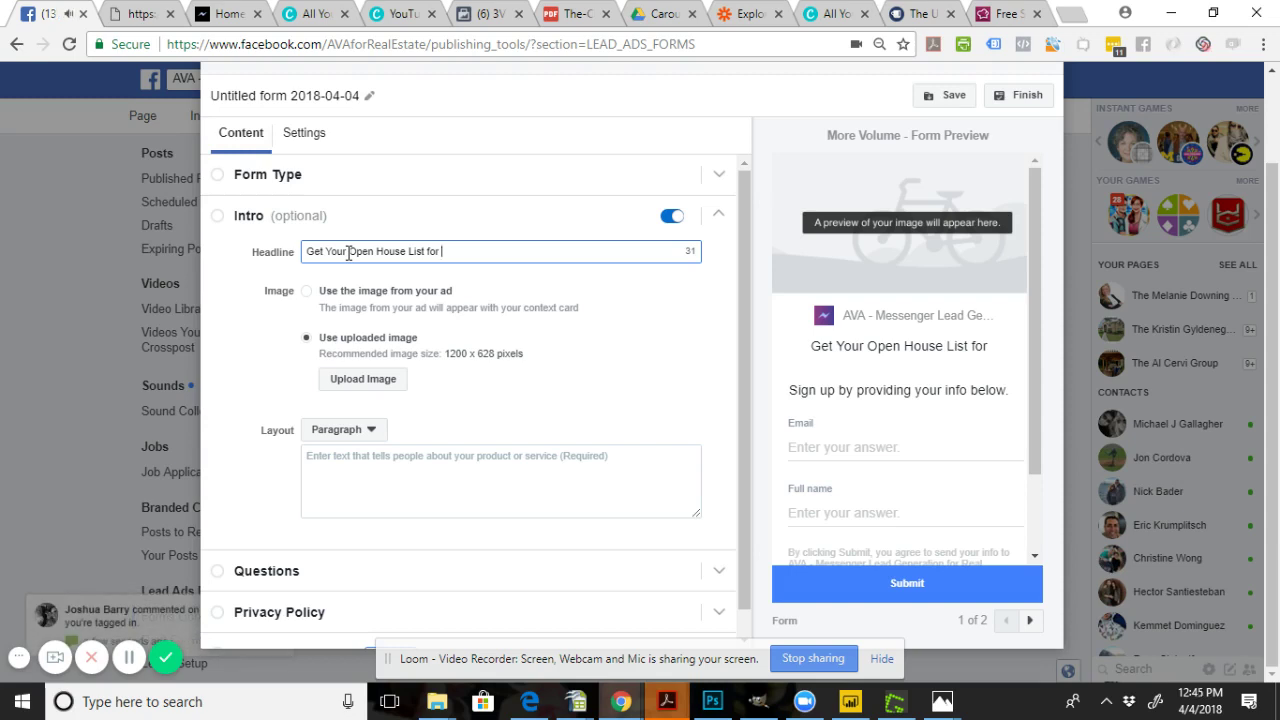
text(Metro Detro)
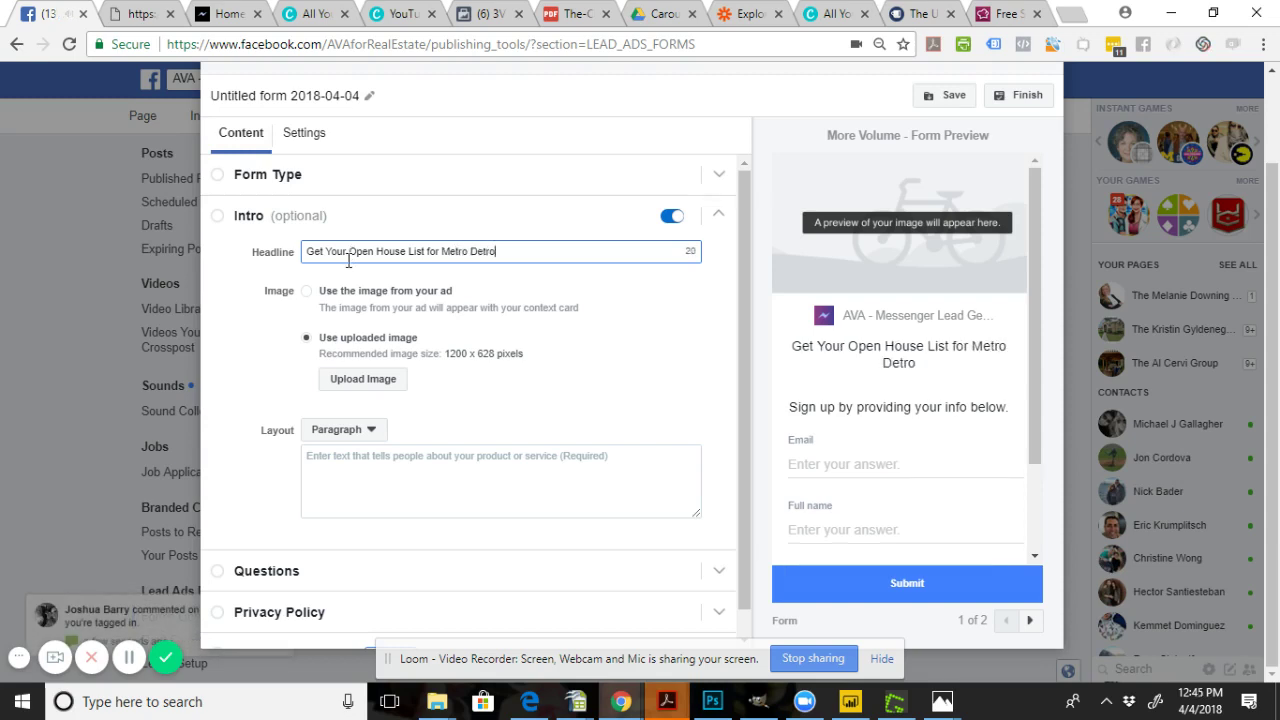
text(it)
drag(937, 370, 786, 348)
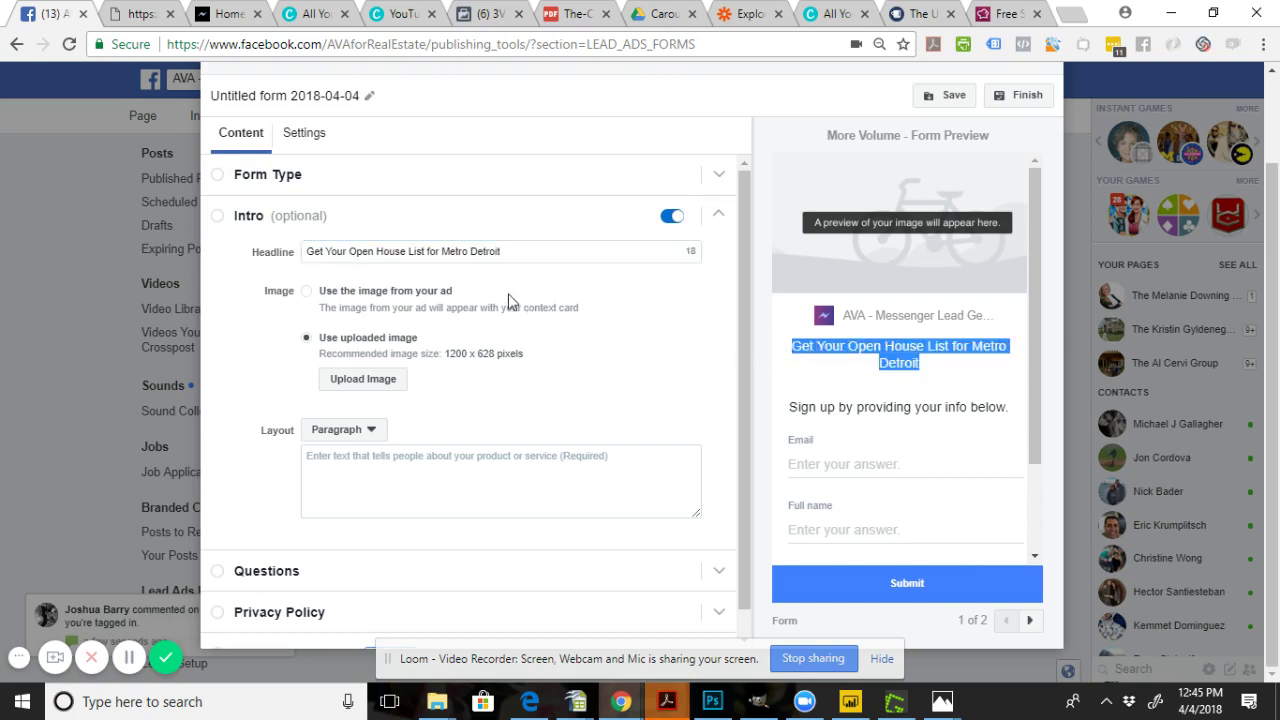
- Reword the intro headline to "Your Open House List for Livonia"
click(492, 253)
drag(441, 251, 704, 263)
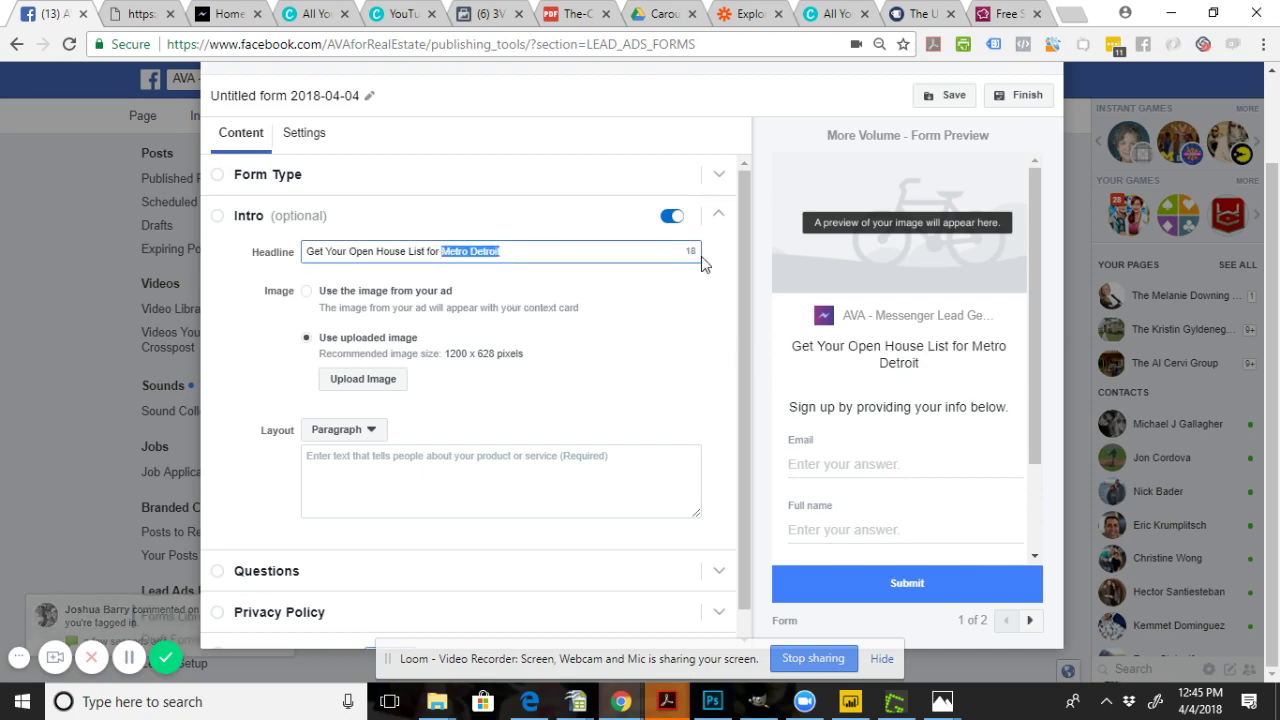
text(Lov)
key(BackSpace)
key(BackSpace)
text(i)
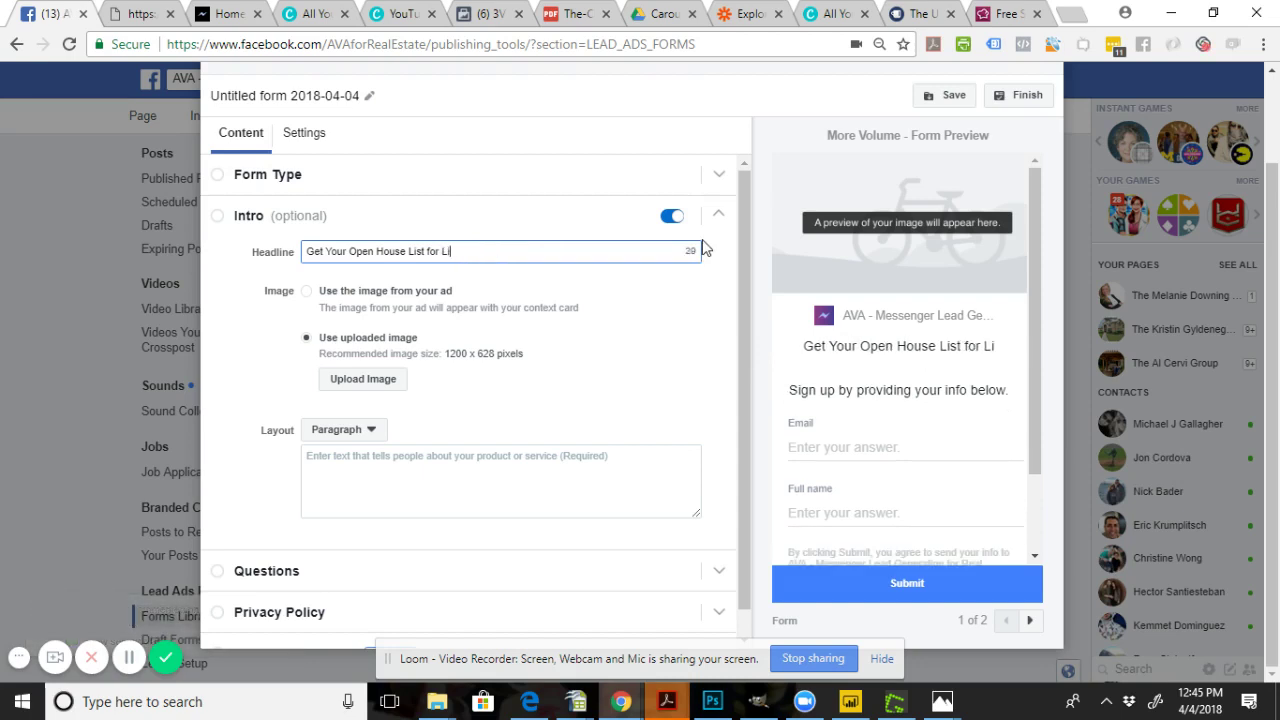
text(vonia)
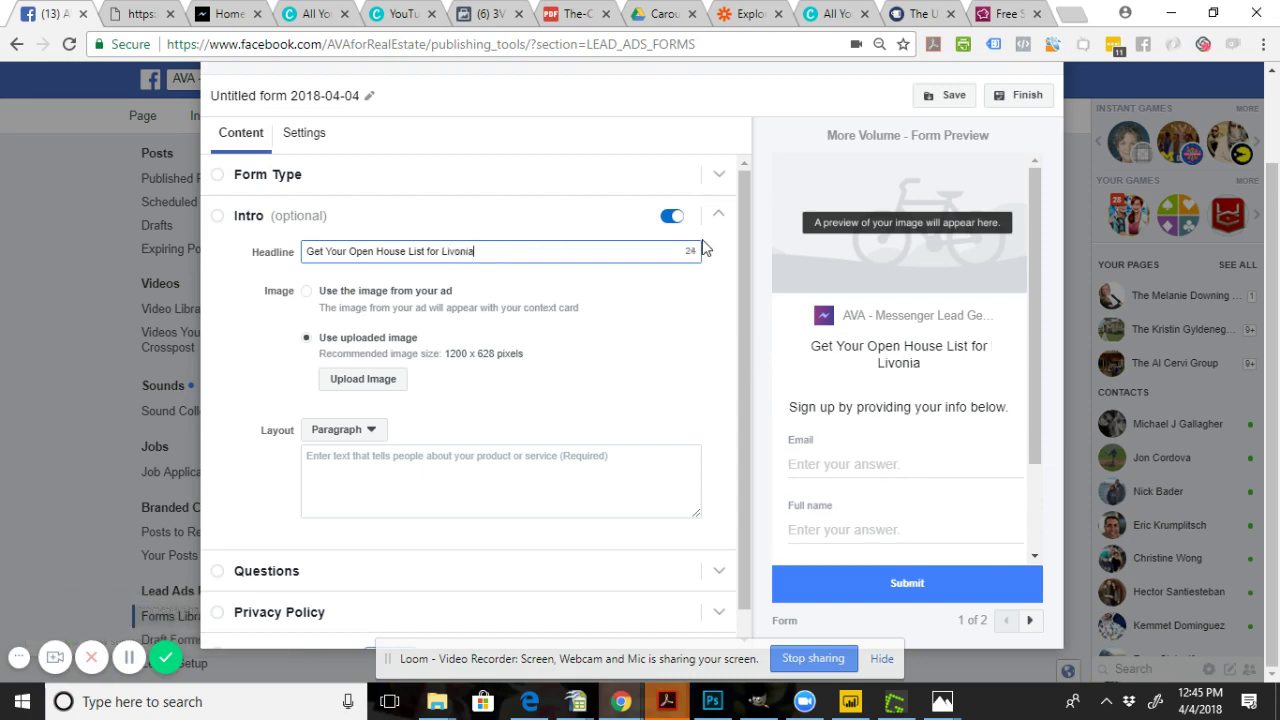
drag(331, 251, 278, 262)
text(Y)
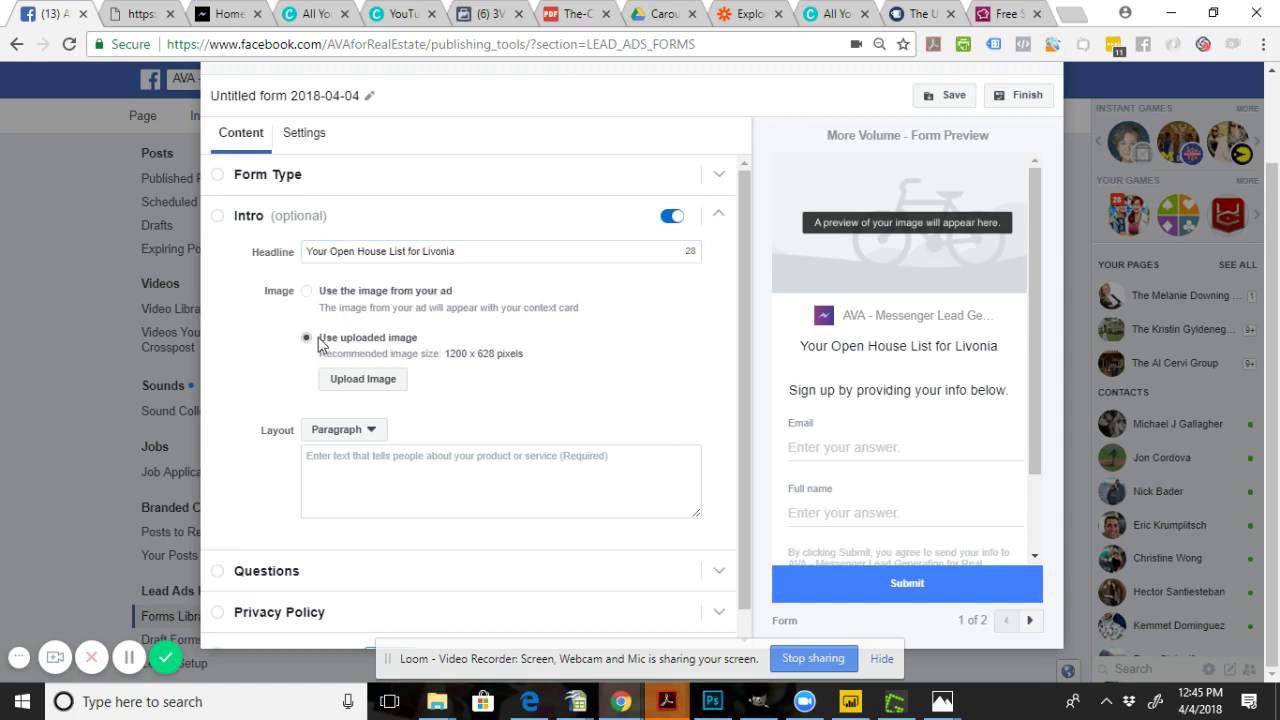
drag(329, 340, 805, 229)
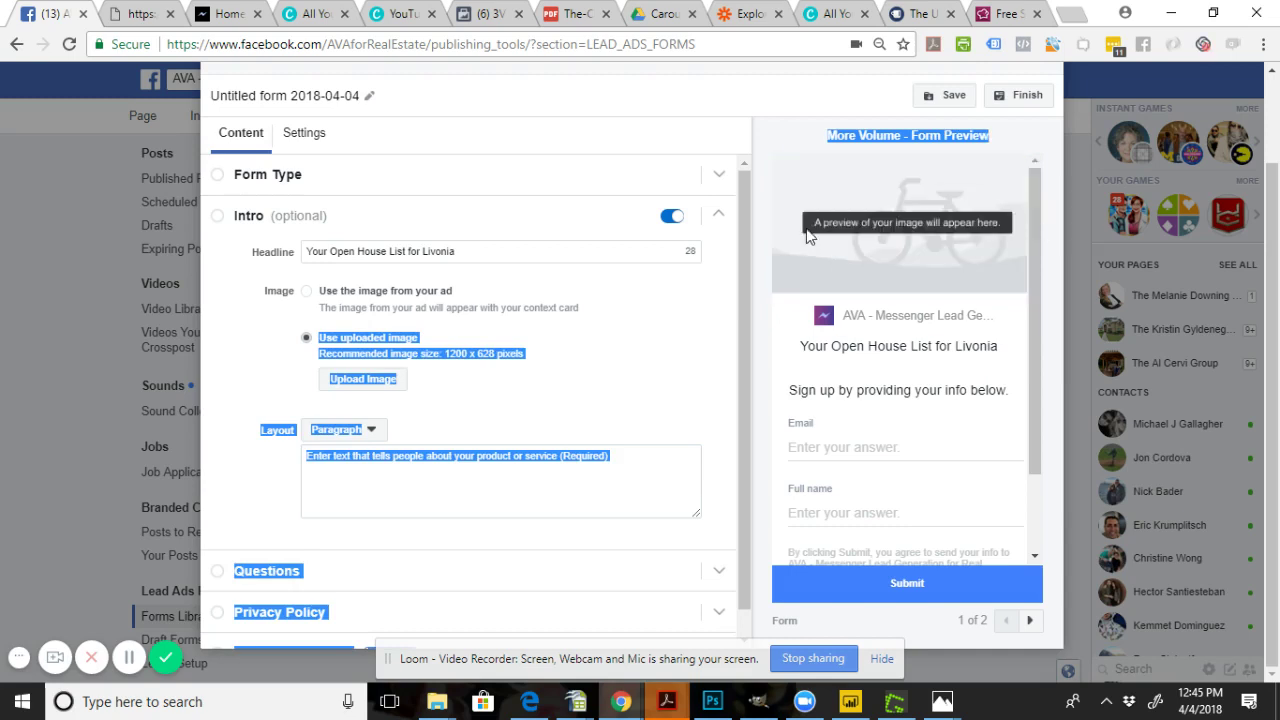
click(340, 341)
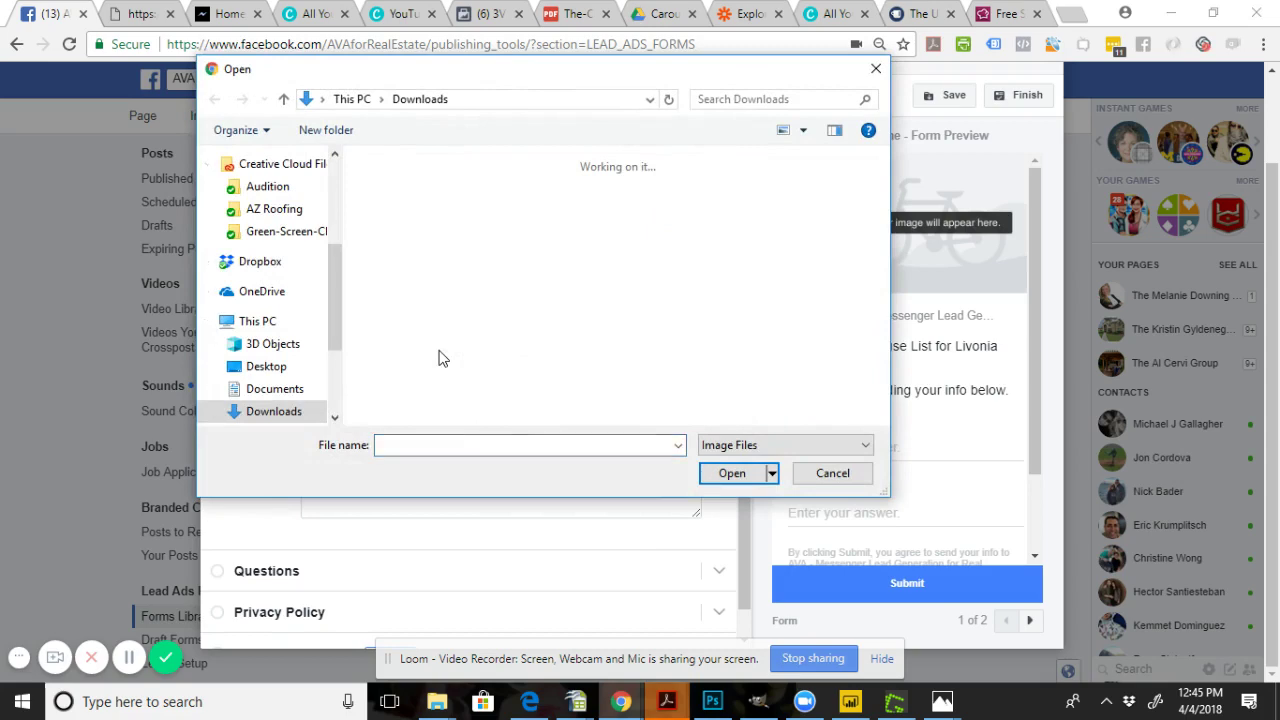
key(Escape)
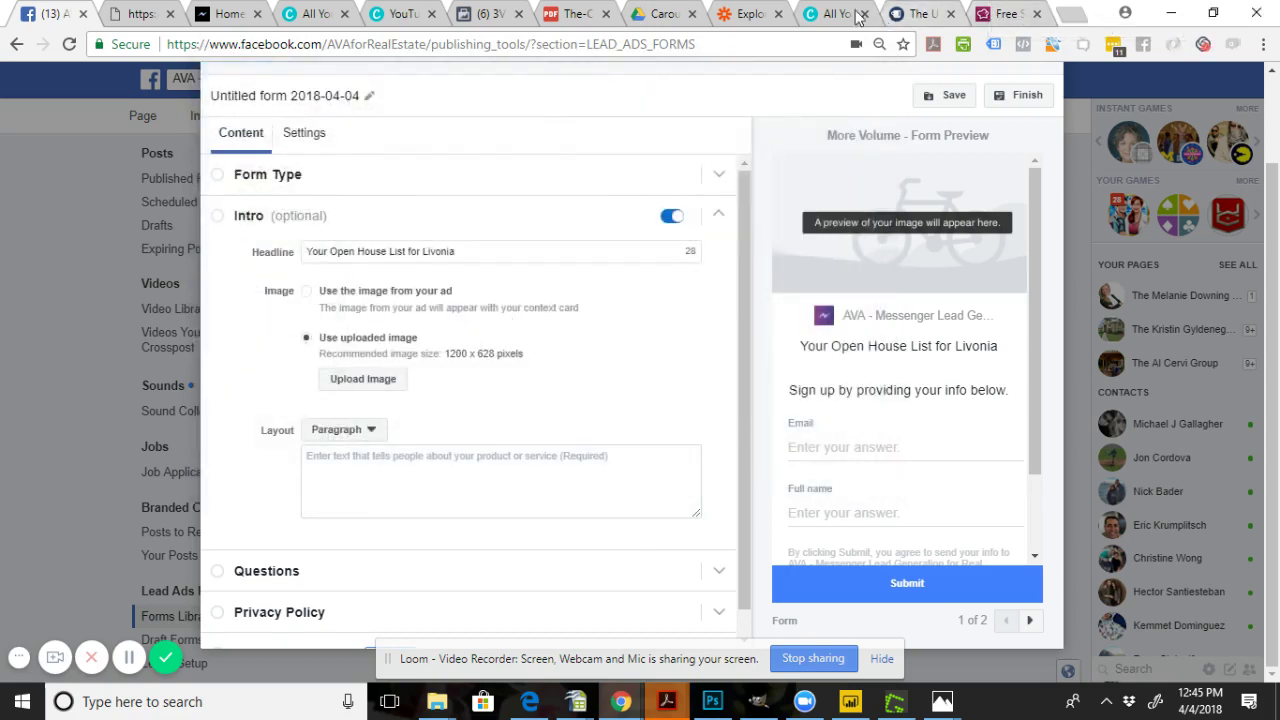
- Switch to Canva and create a blank design with the form's recommended image dimensions of 1200 × 628 px
click(855, 17)
drag(855, 17, 1007, 8)
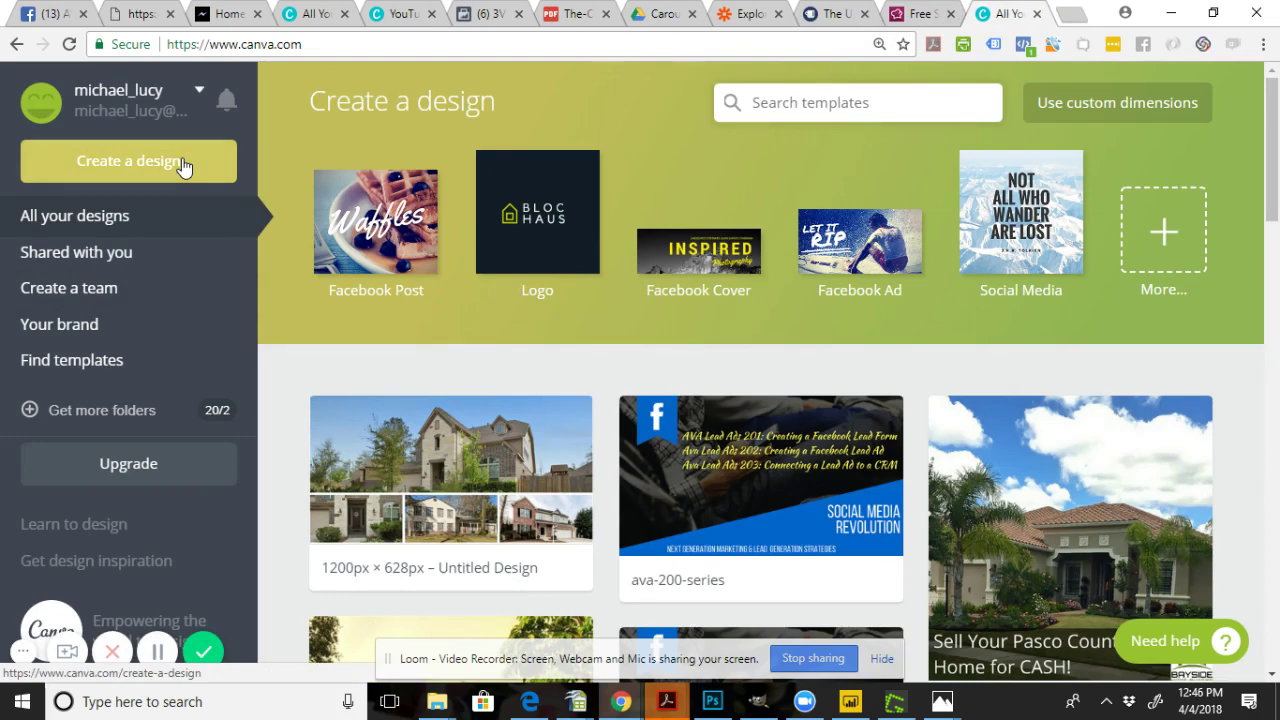
click(97, 176)
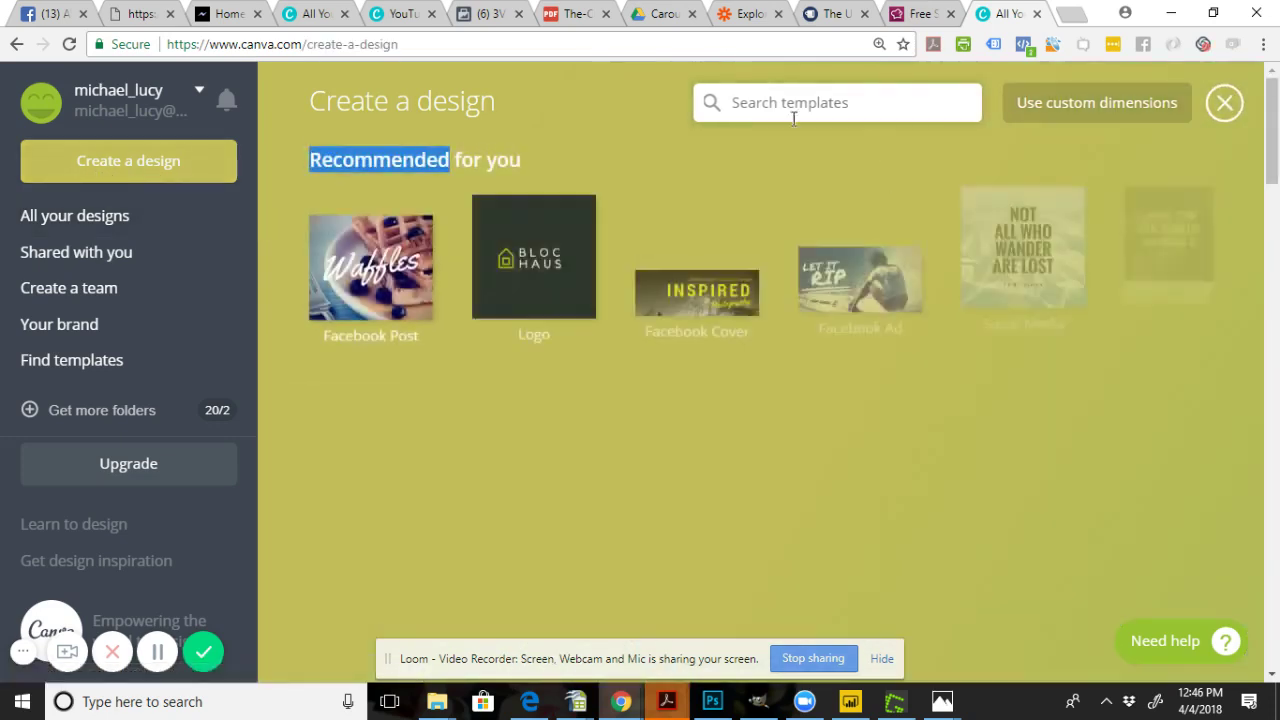
click(1108, 104)
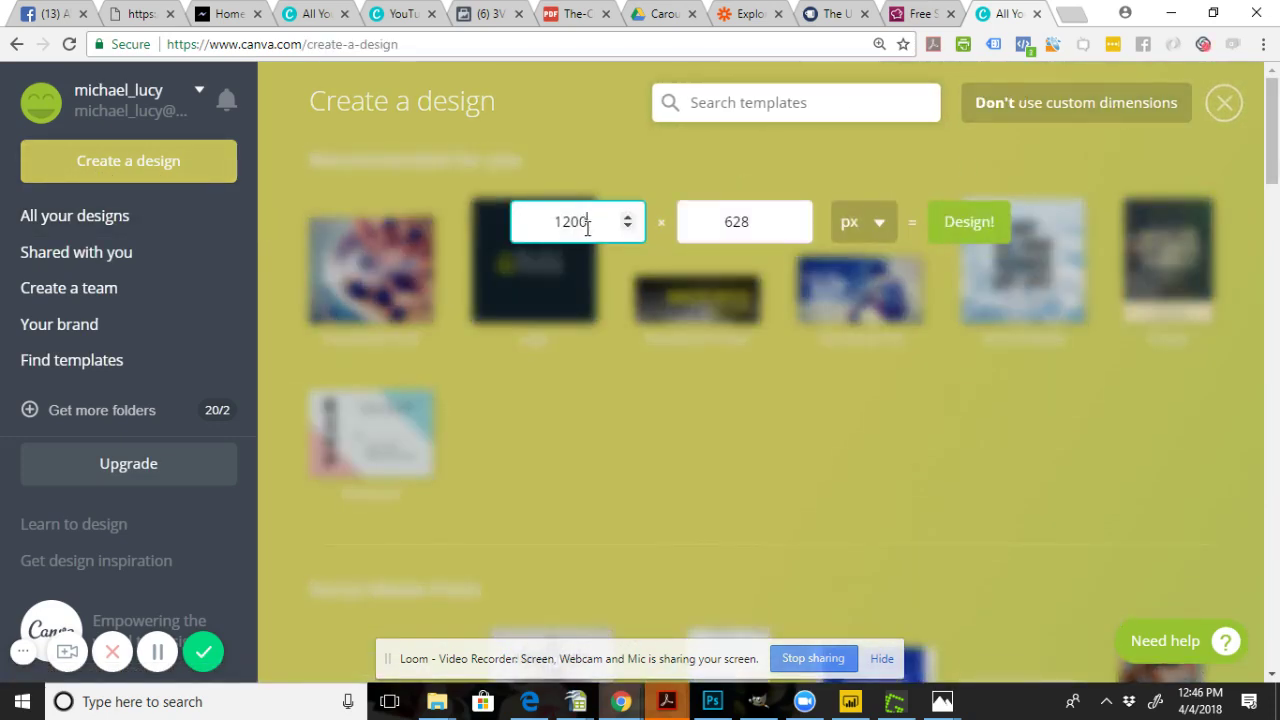
click(48, 14)
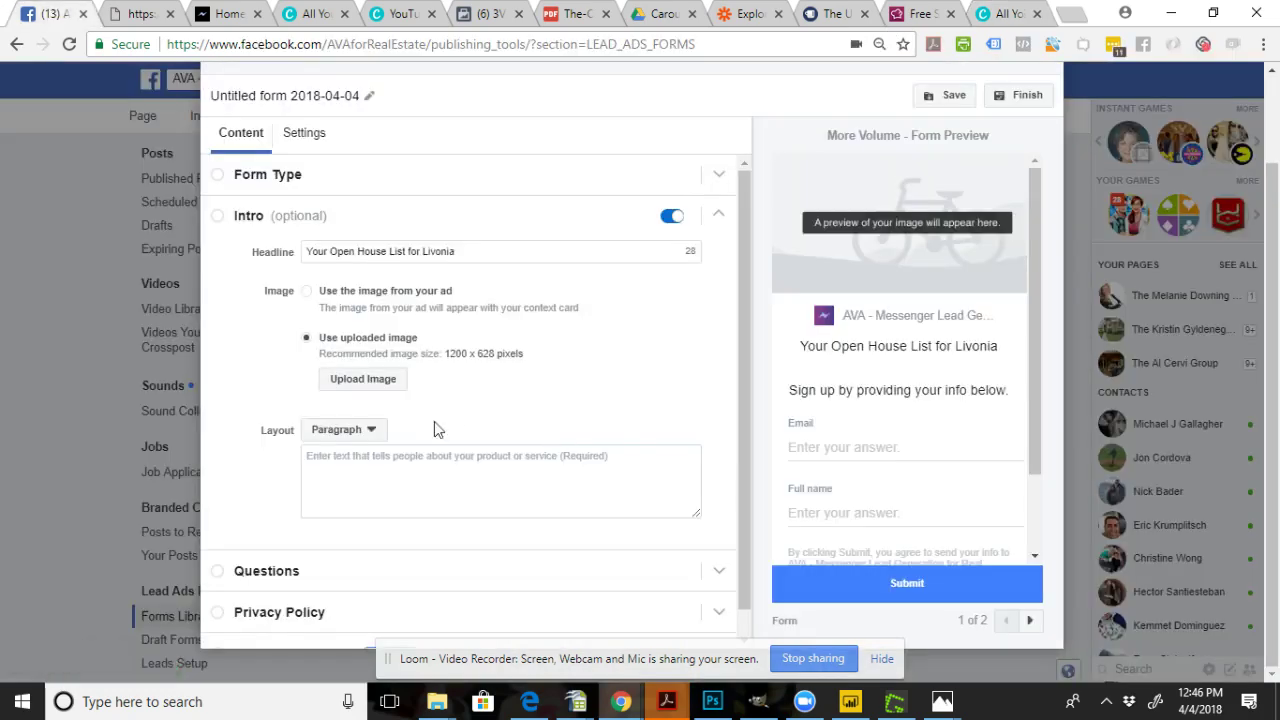
drag(445, 353, 525, 360)
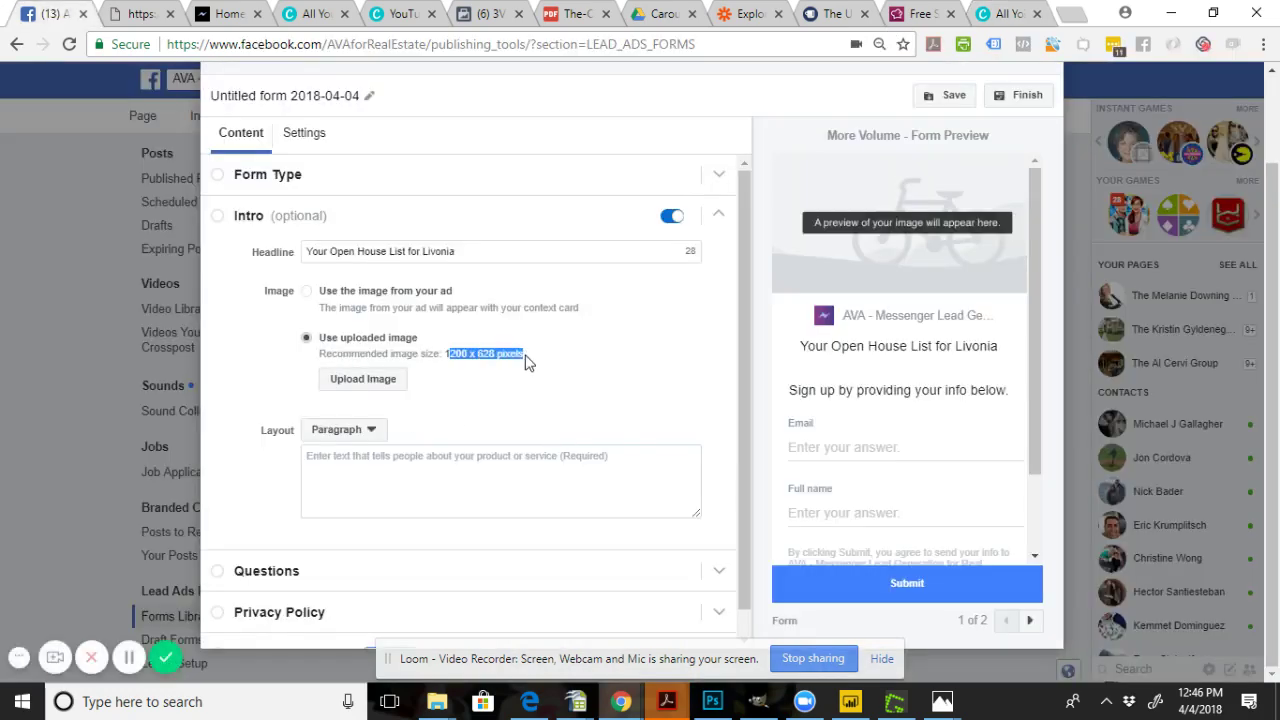
click(1007, 12)
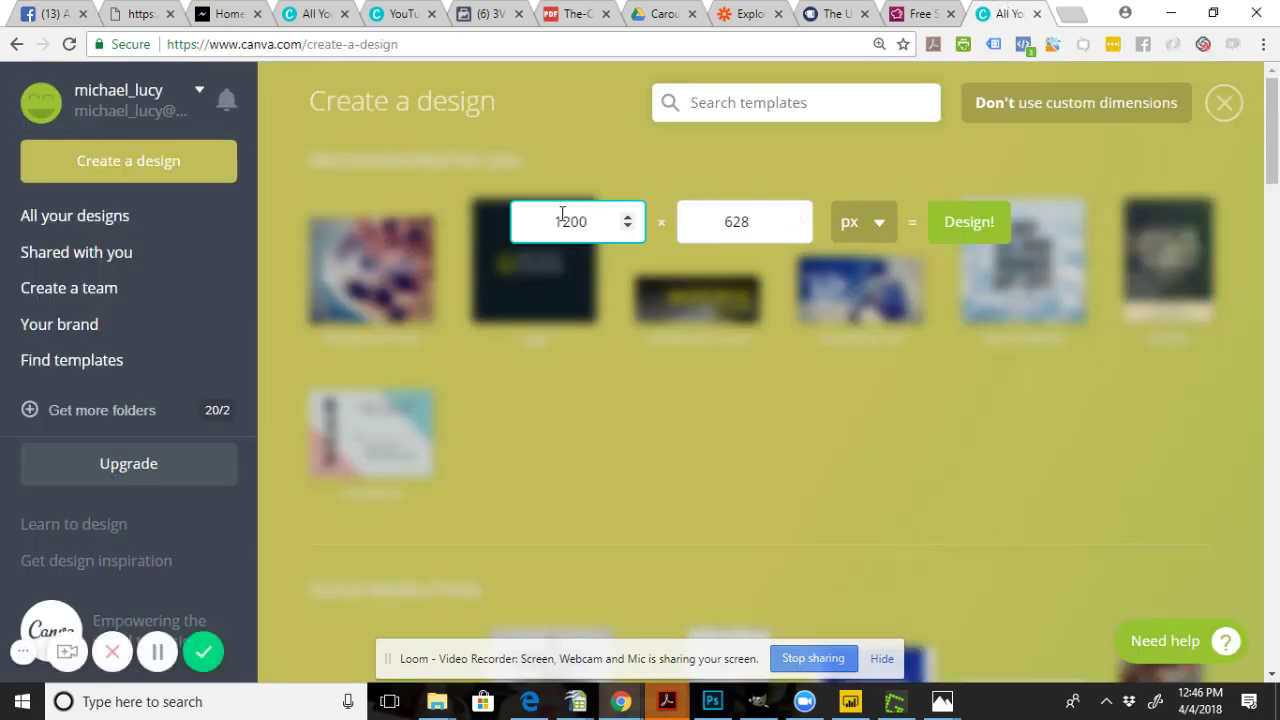
click(960, 228)
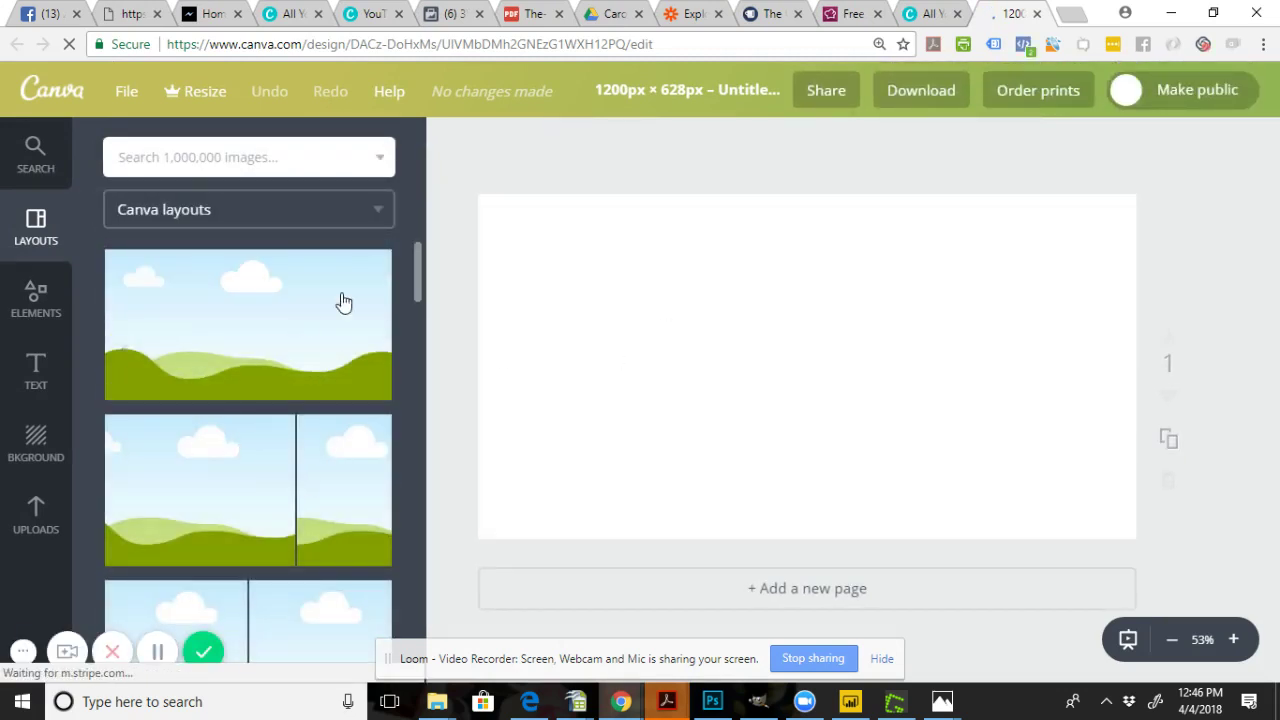
- Apply the photo grid layout with one wide image above three equal small images to the blank design
drag(417, 272, 413, 521)
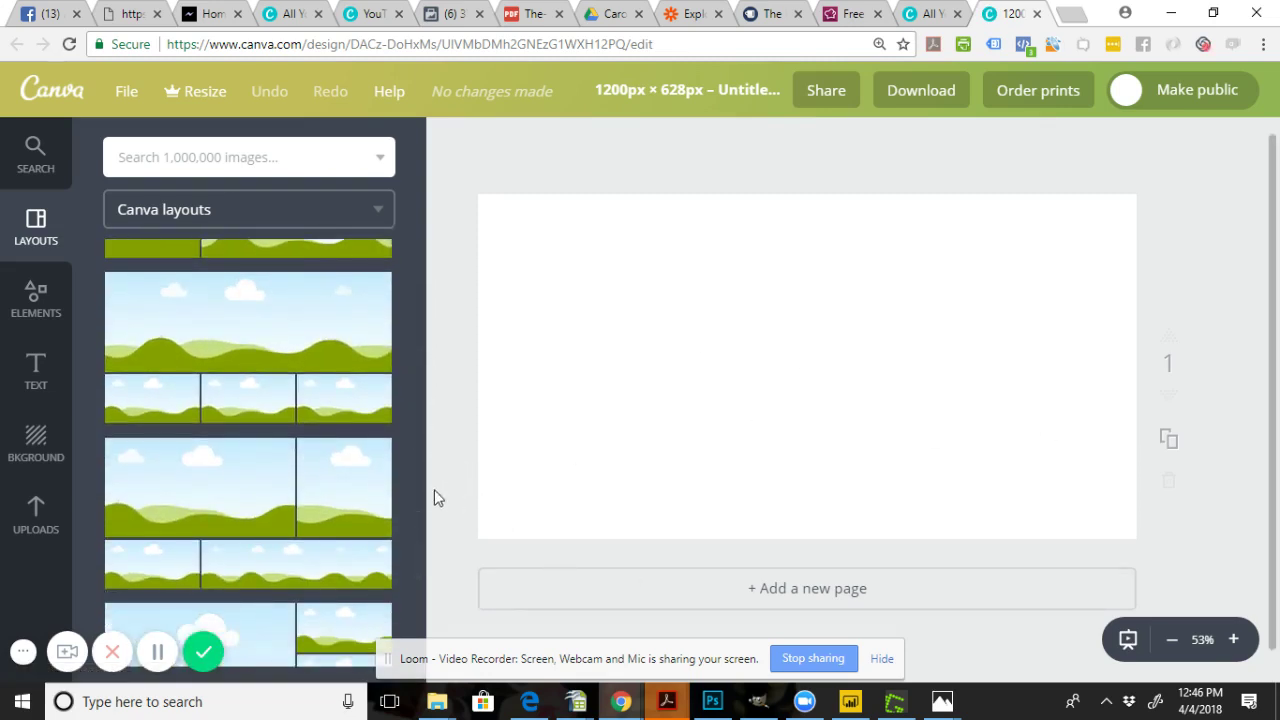
drag(418, 538, 418, 532)
click(240, 403)
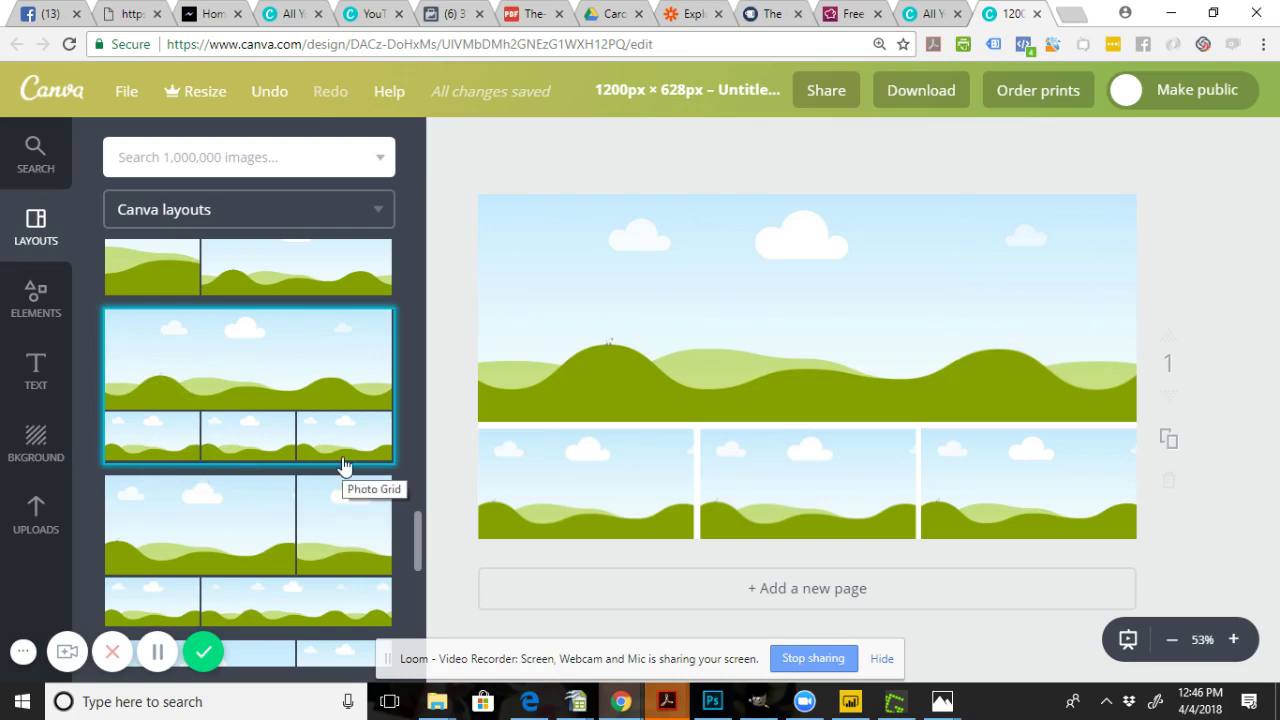
- Fill the grid's wide frame with the uploaded two-storey brick house photo and reposition the photo within its crop
click(15, 541)
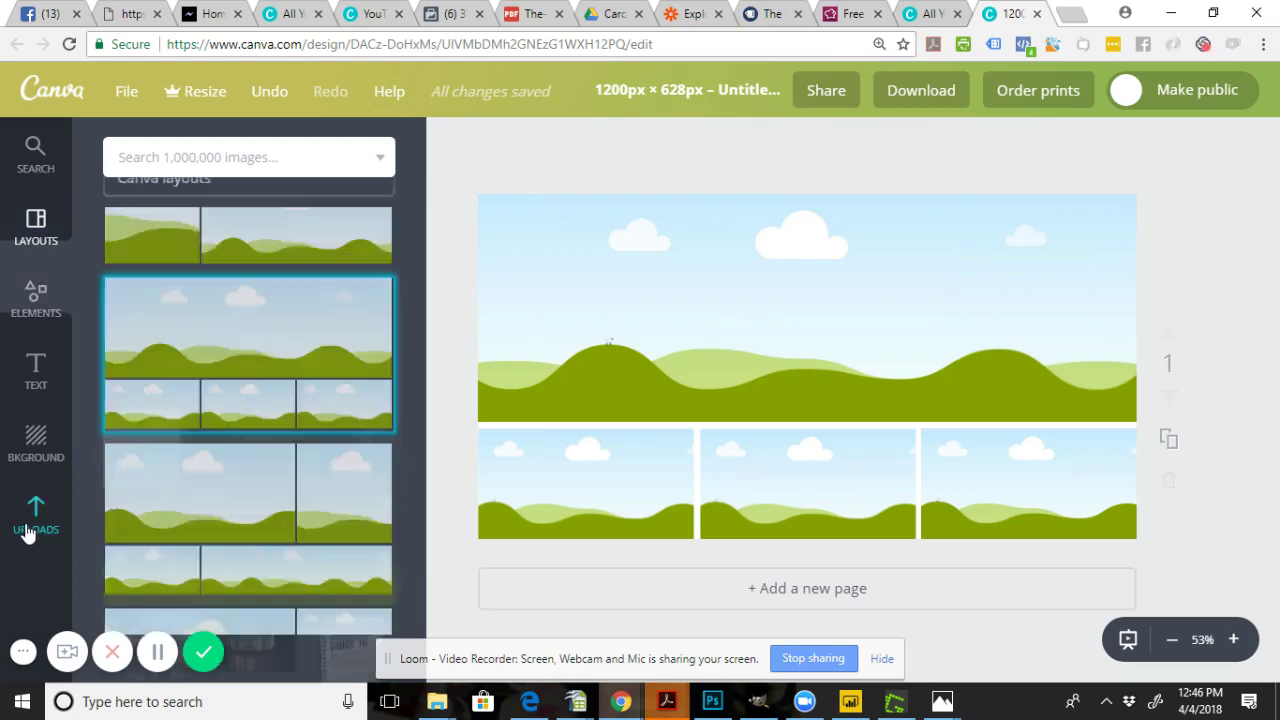
drag(418, 171, 421, 331)
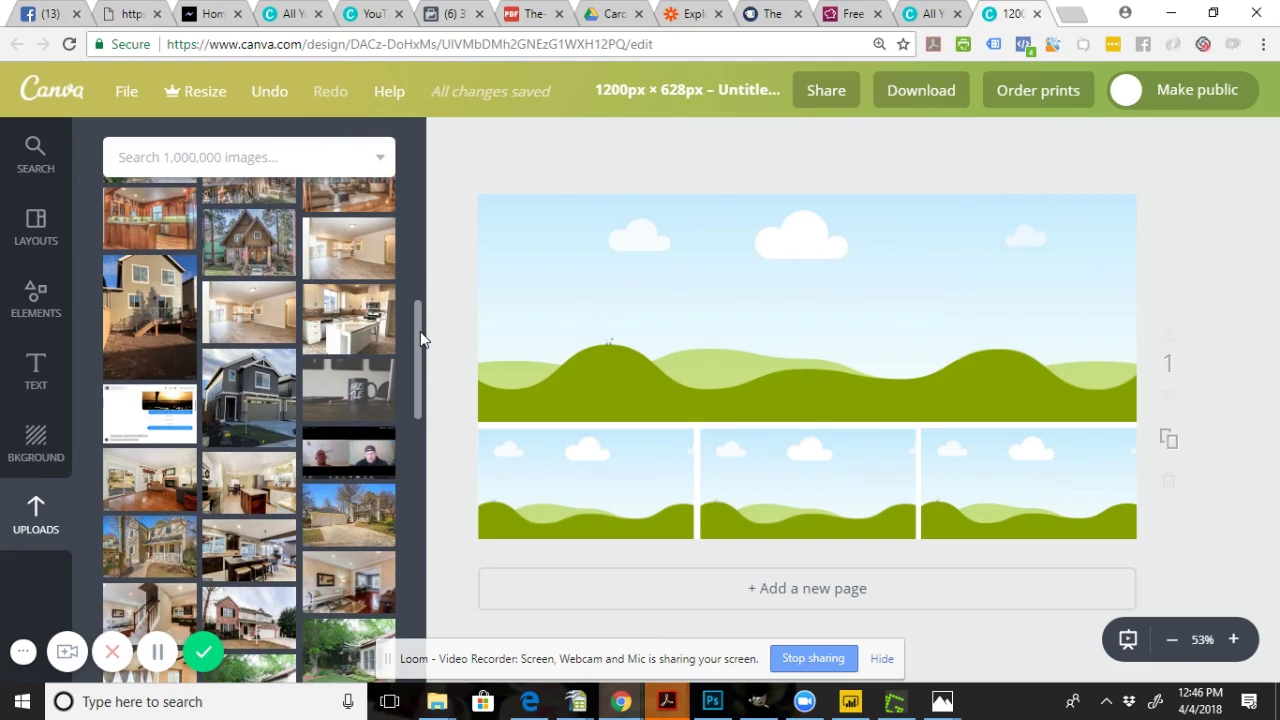
drag(415, 334, 385, 389)
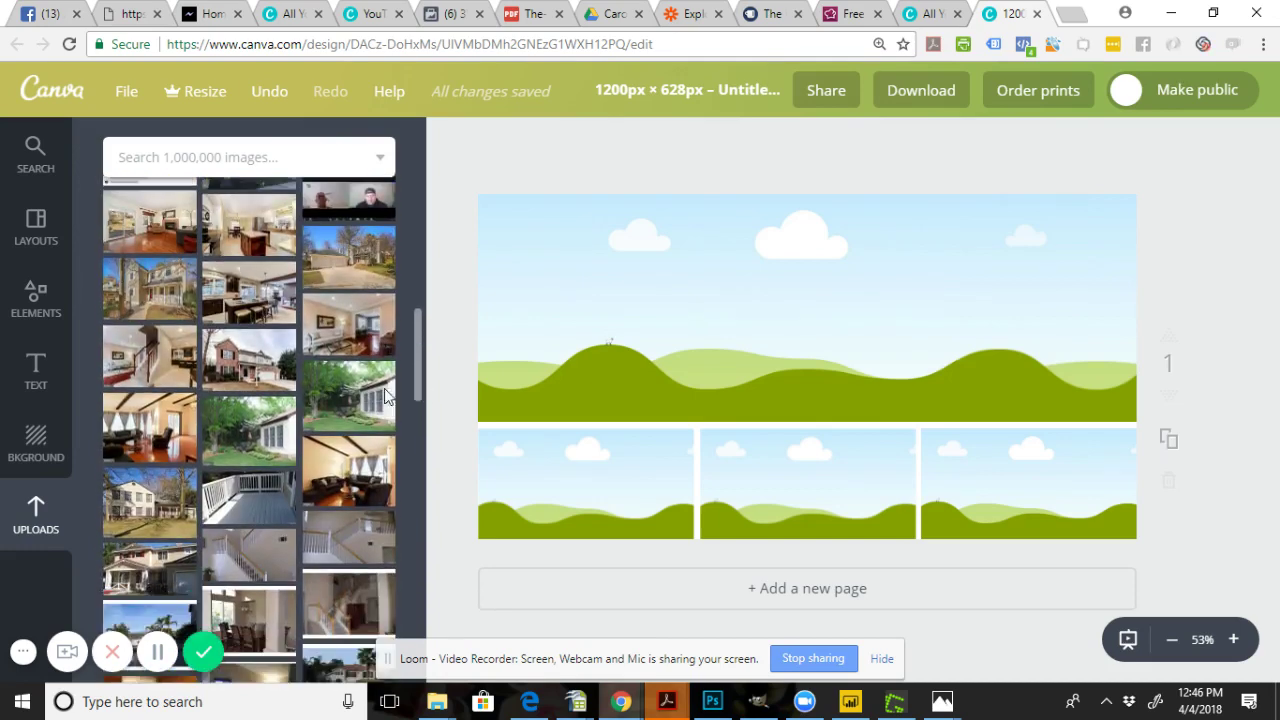
click(226, 360)
drag(590, 389, 827, 291)
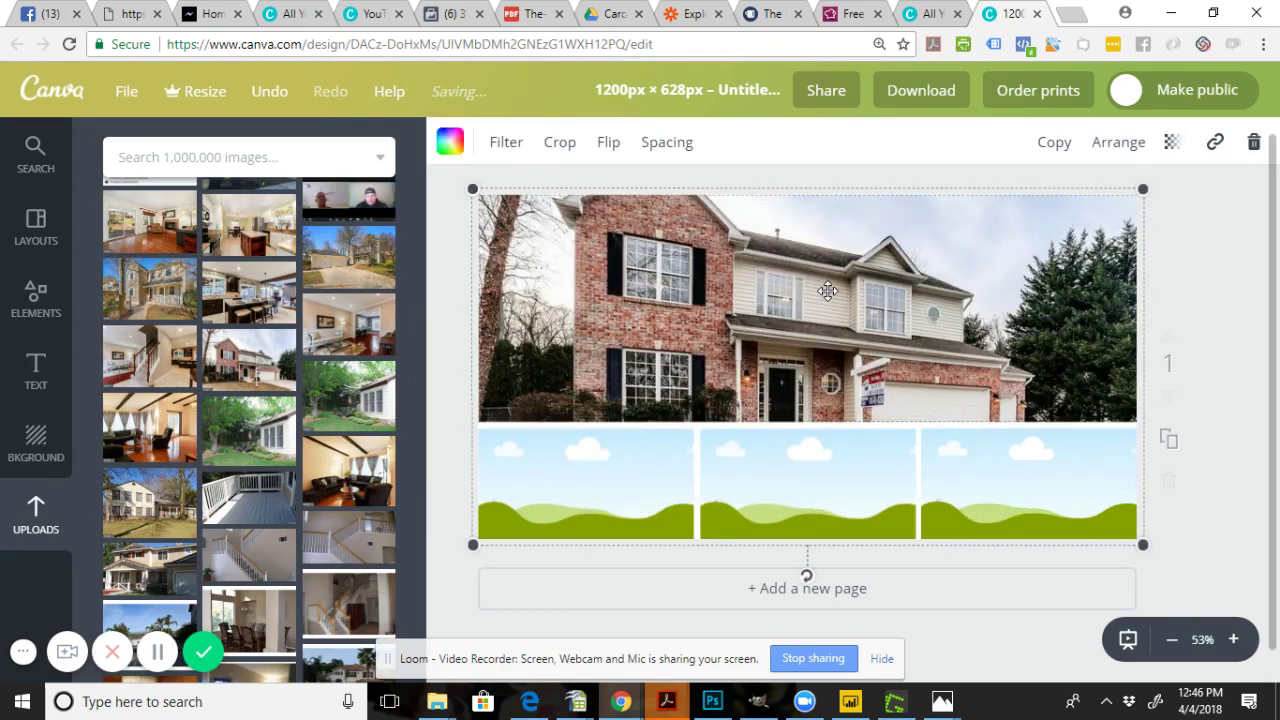
double_click(777, 306)
mouse_move(774, 275)
mouse_down()
mouse_move(774, 360)
mouse_move(786, 222)
mouse_move(789, 257)
mouse_up()
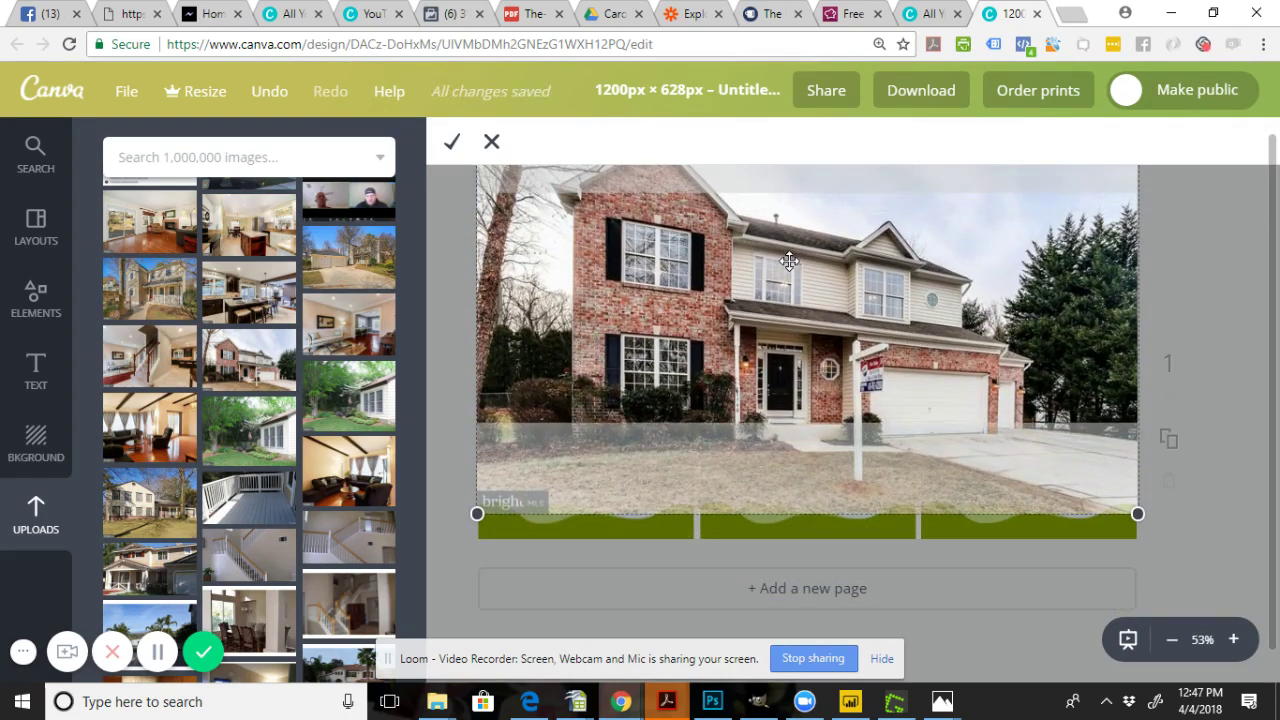
click(450, 142)
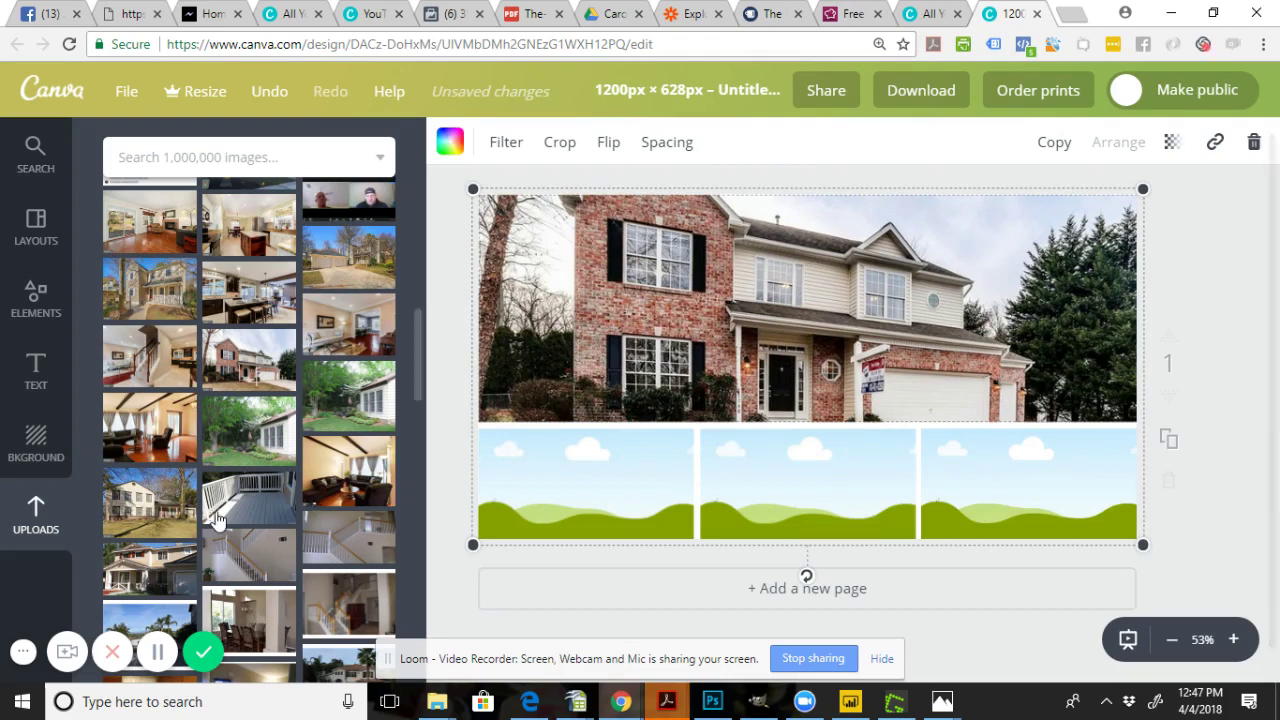
- Fill the three small frames with uploaded exterior photos of the white two-storey house, the porch house and the orange-door cottage
drag(143, 519, 585, 482)
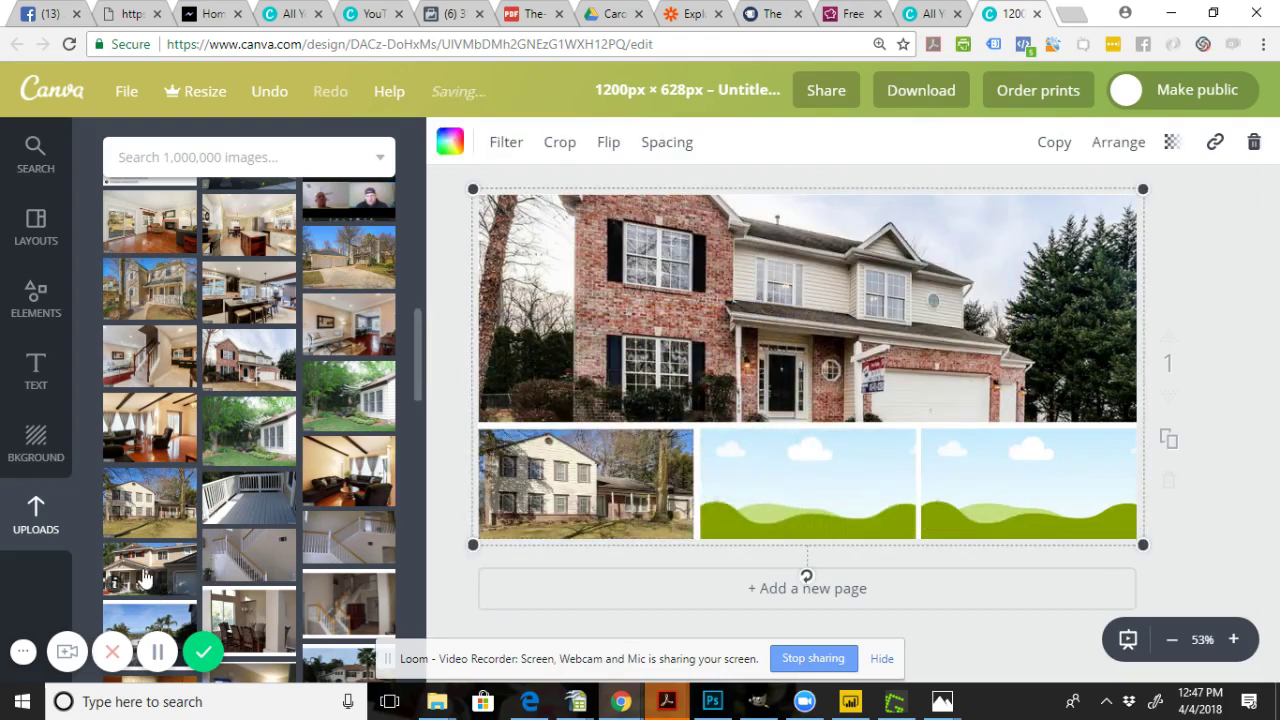
drag(175, 568, 790, 486)
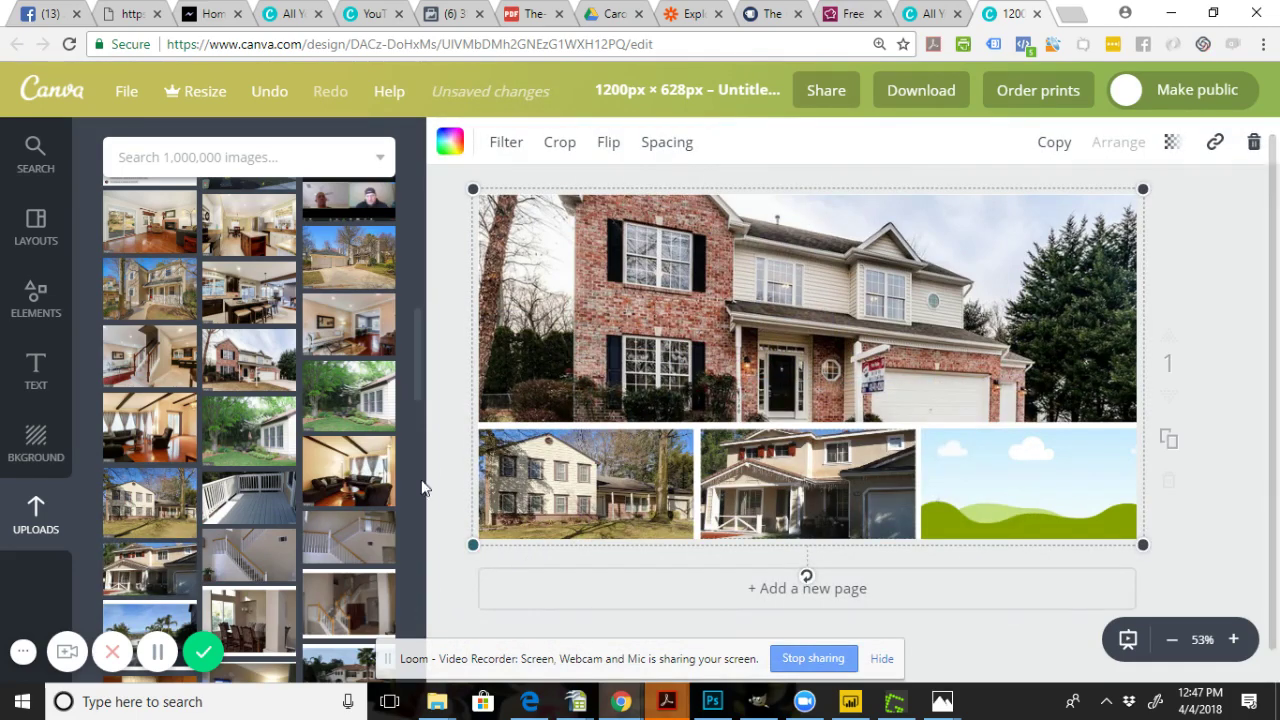
drag(416, 340, 416, 285)
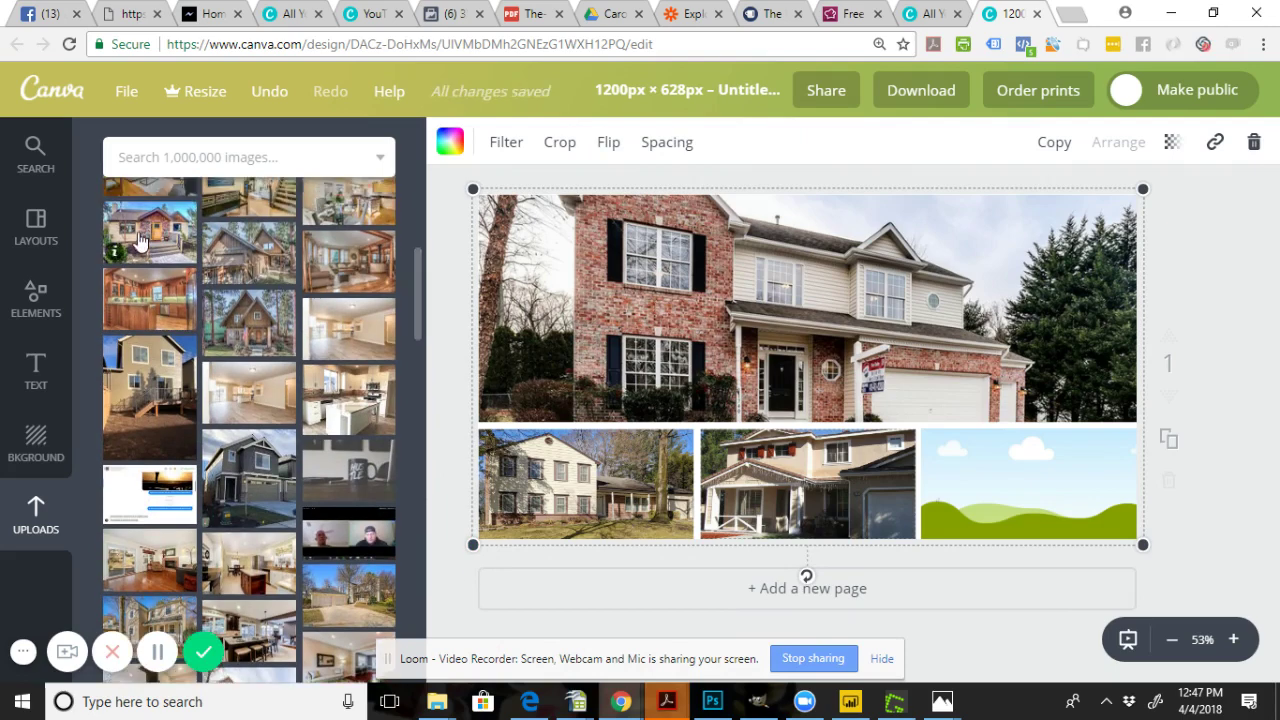
drag(149, 232, 1030, 480)
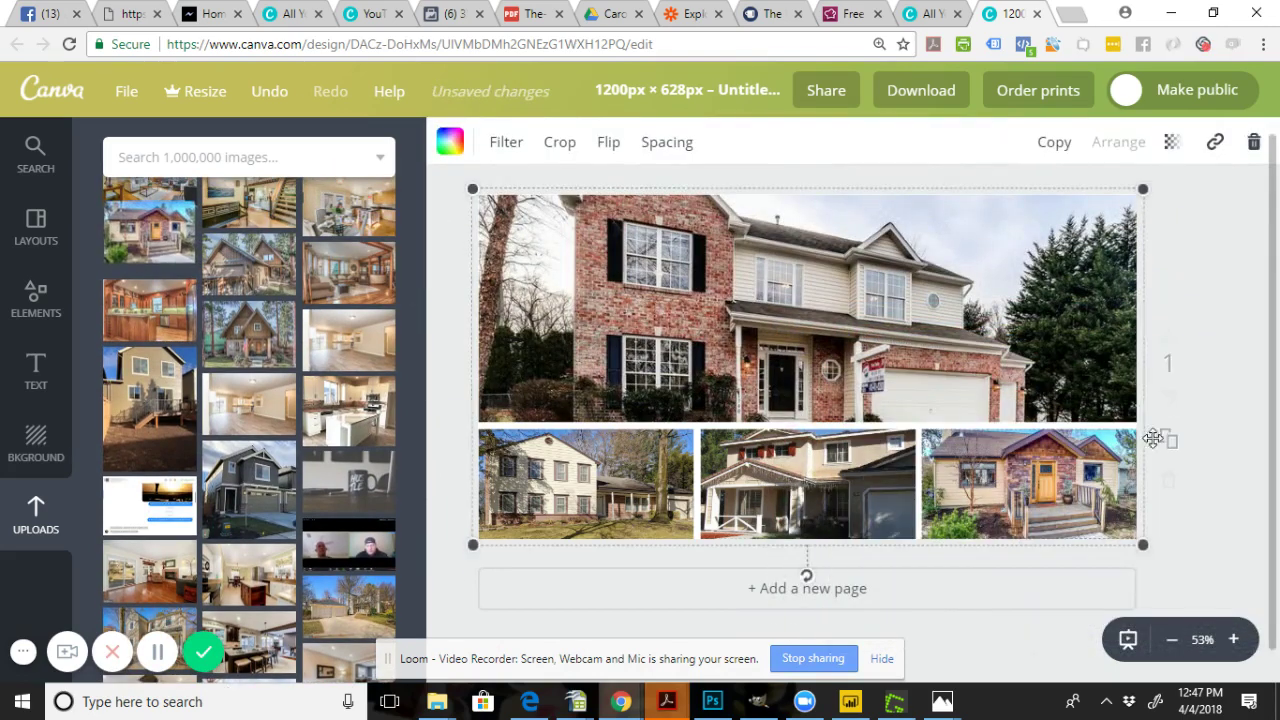
- Download the finished photo grid design as a PNG file
click(1237, 345)
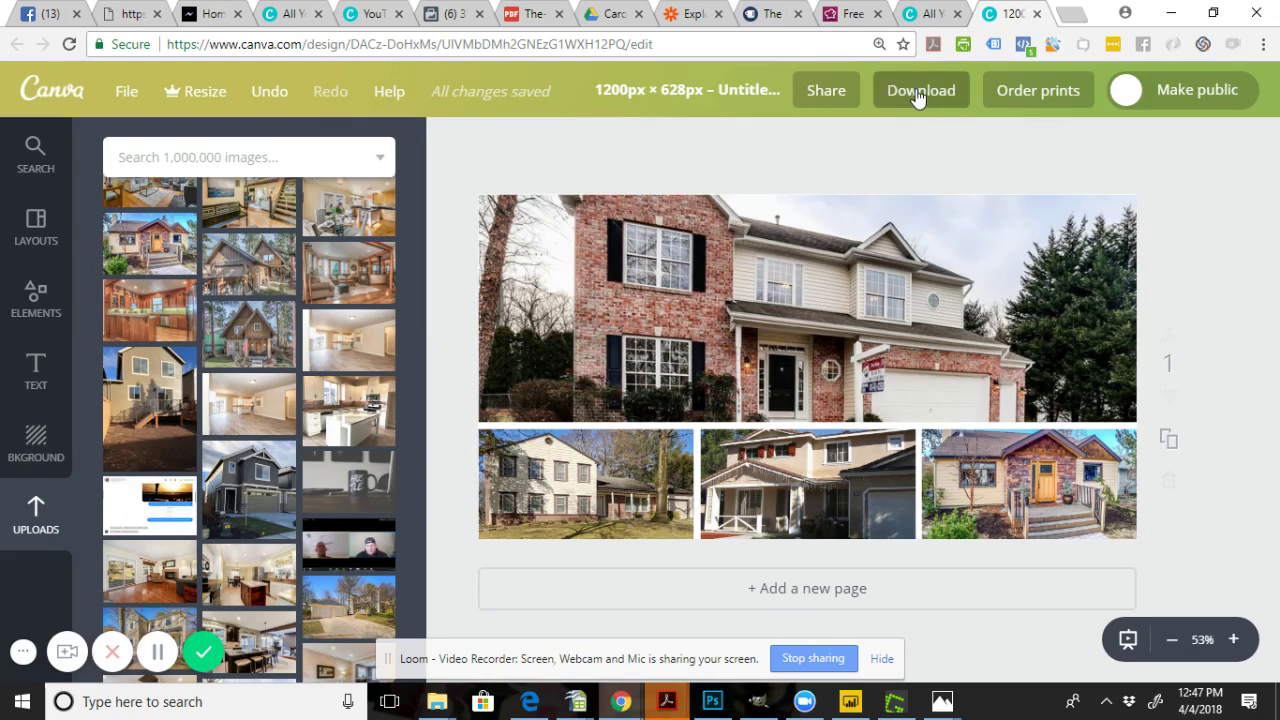
click(918, 92)
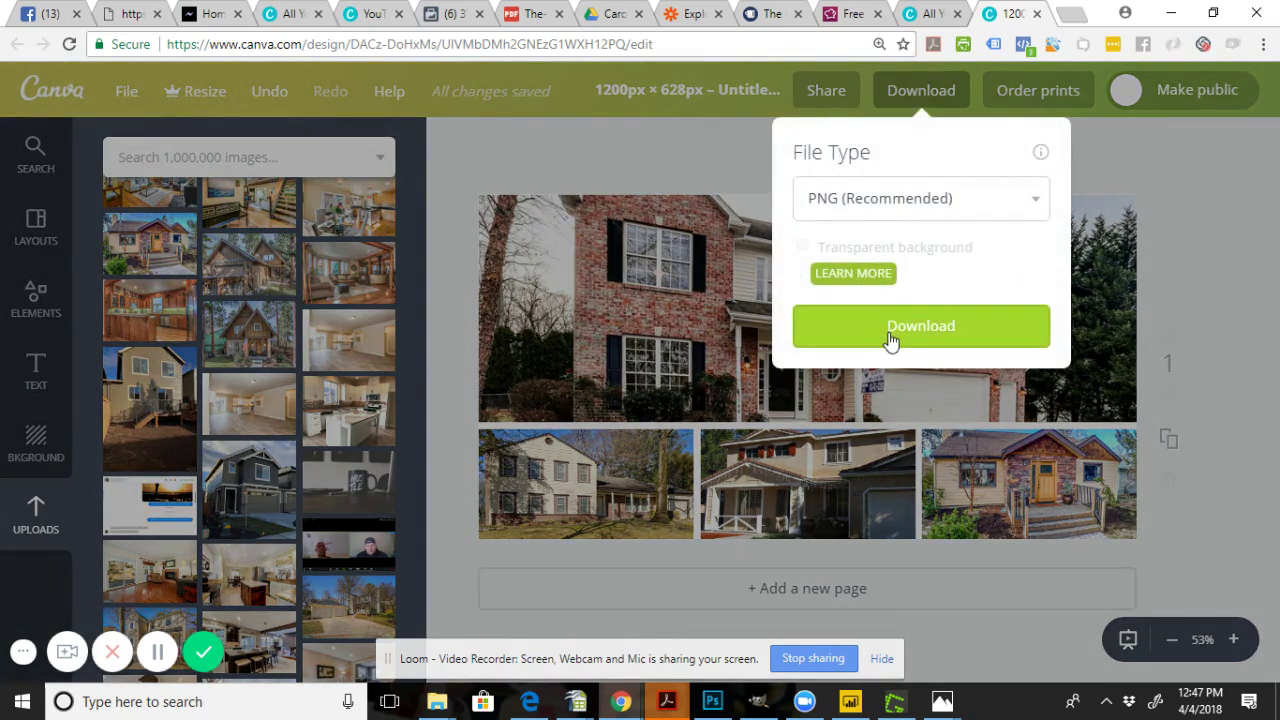
click(810, 337)
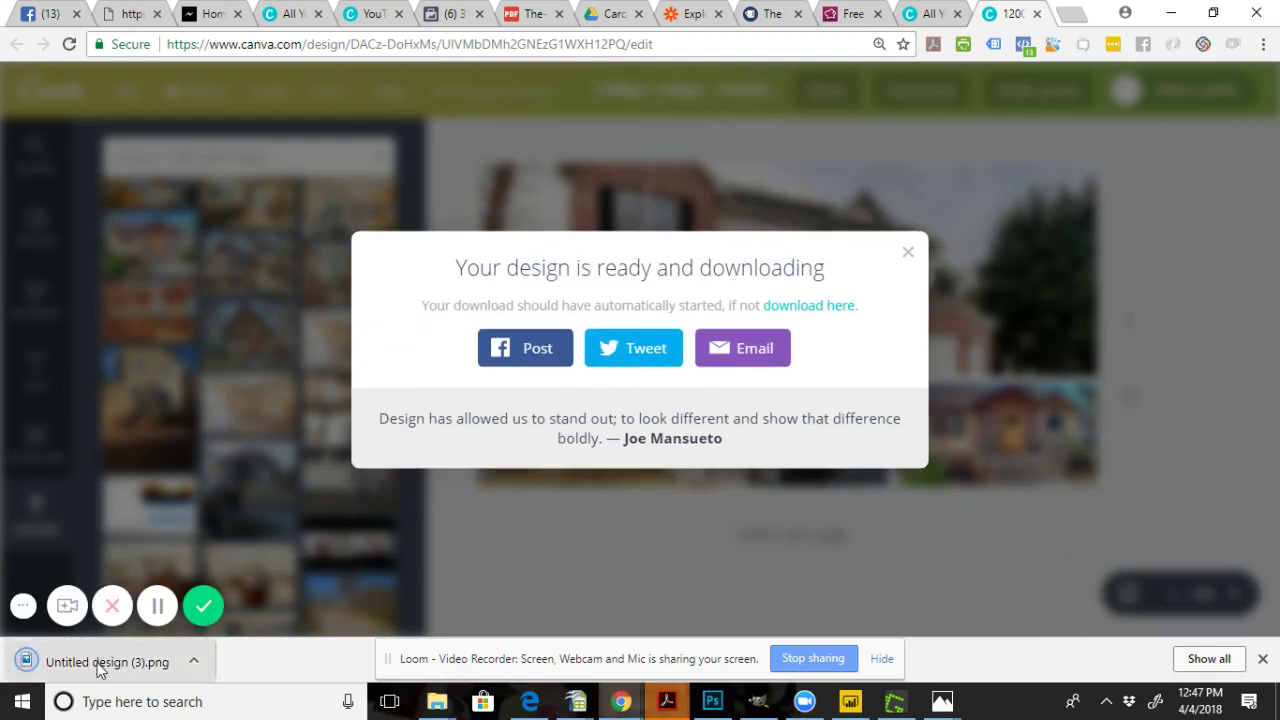
- Switch to the Facebook lead form and upload "Untitled design (3)" from Downloads as the intro image
click(27, 12)
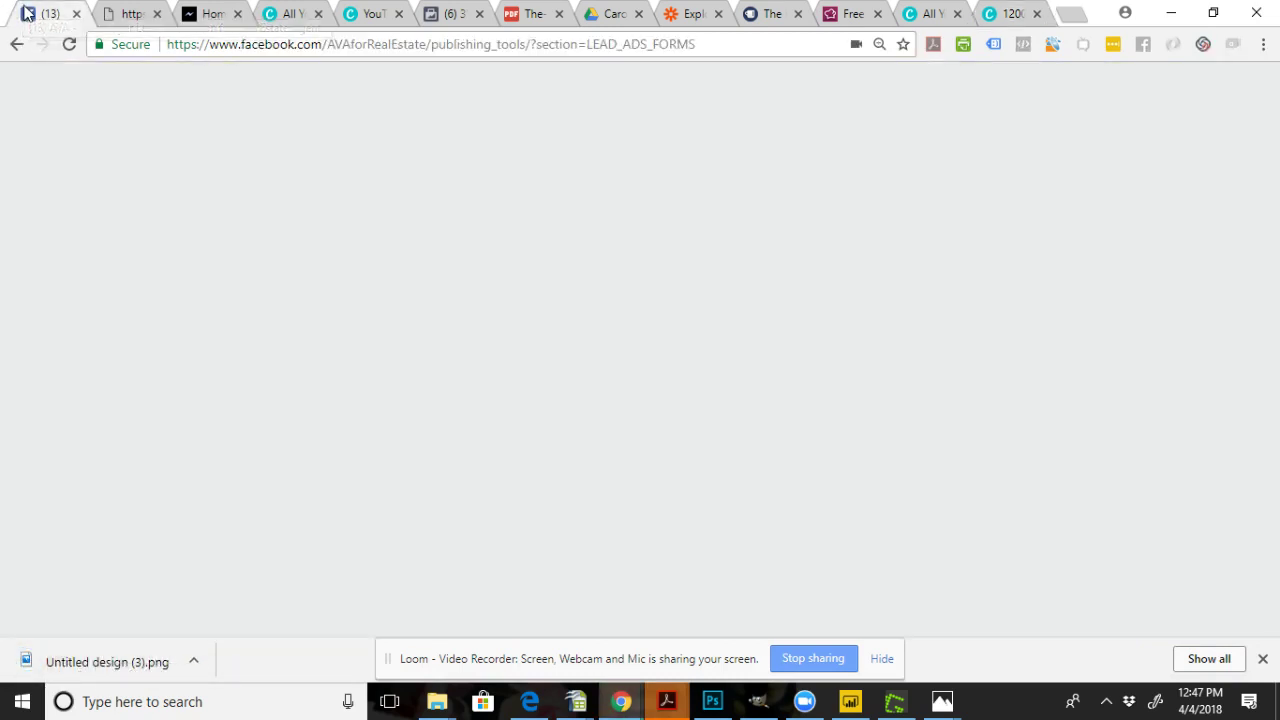
click(378, 390)
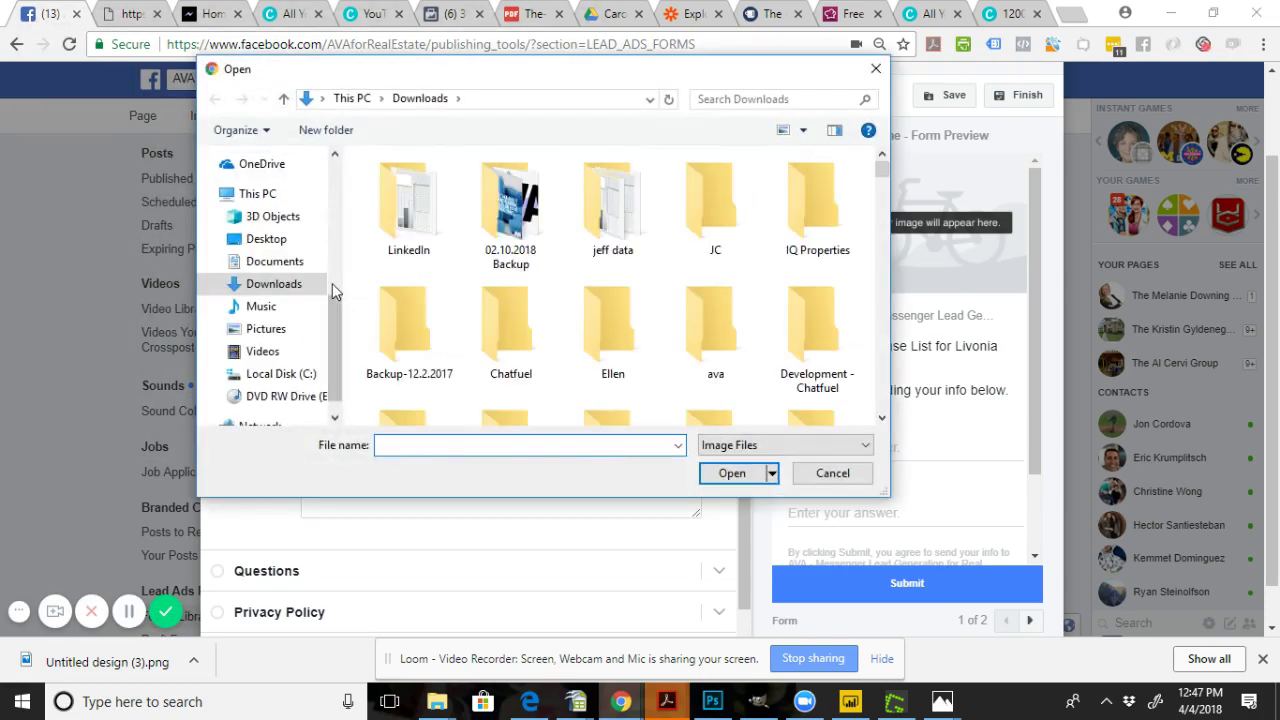
scroll(881, 295, down, 3)
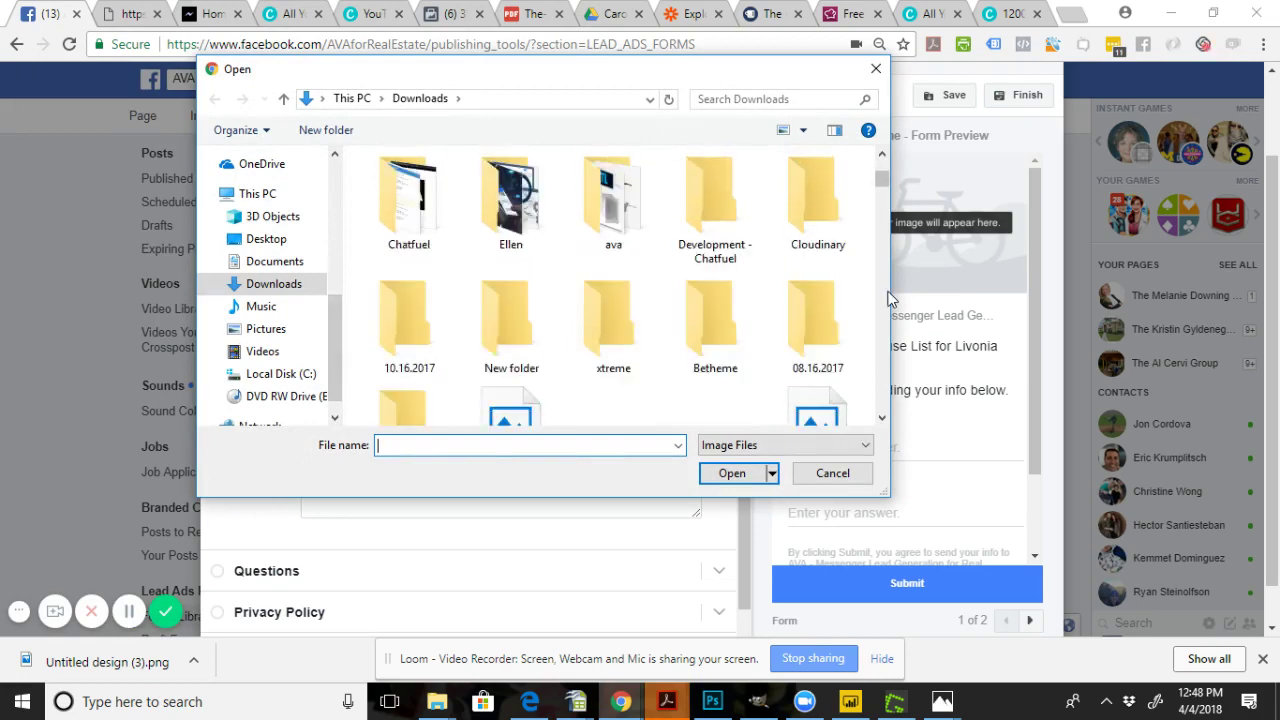
double_click(512, 245)
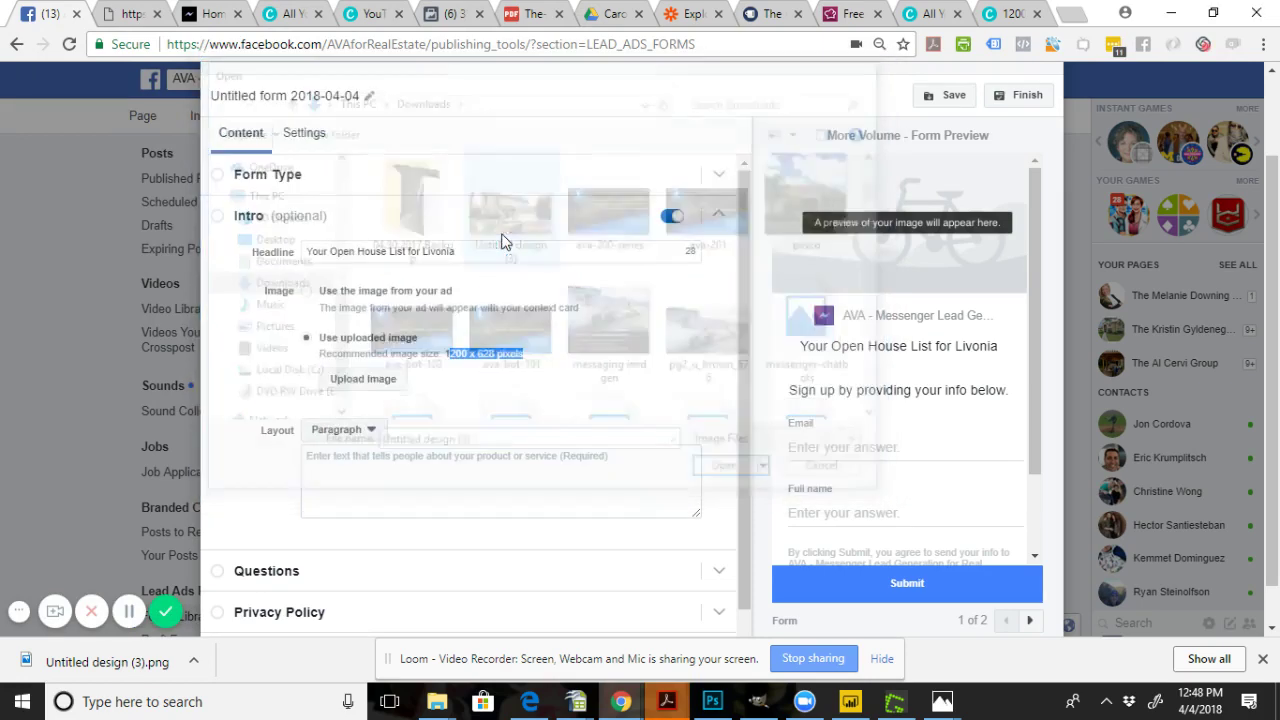
drag(447, 353, 571, 357)
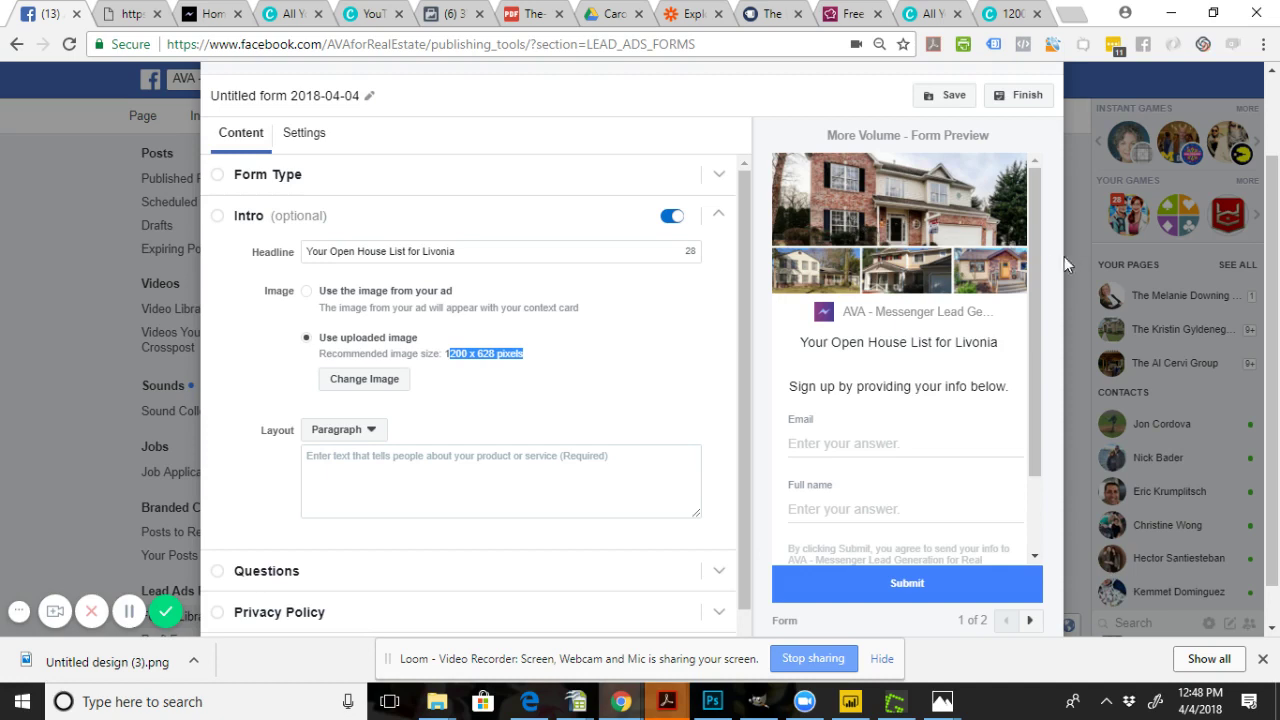
click(345, 480)
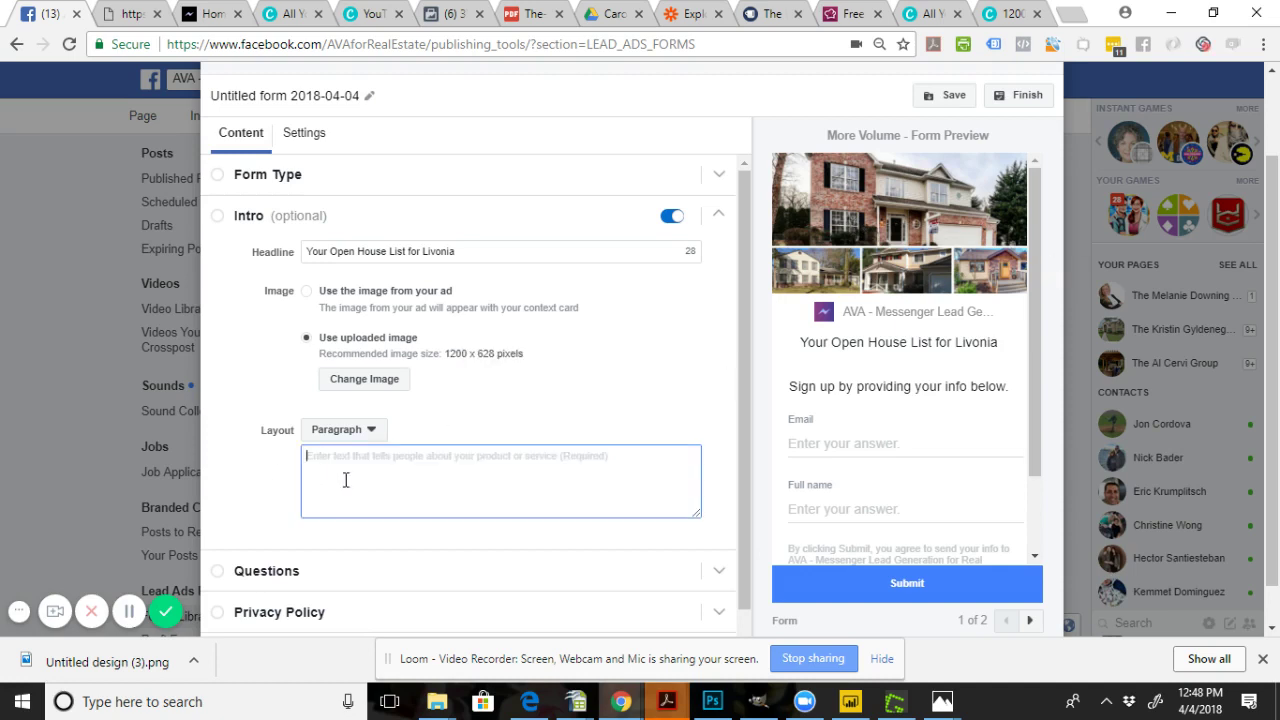
text(Sub)
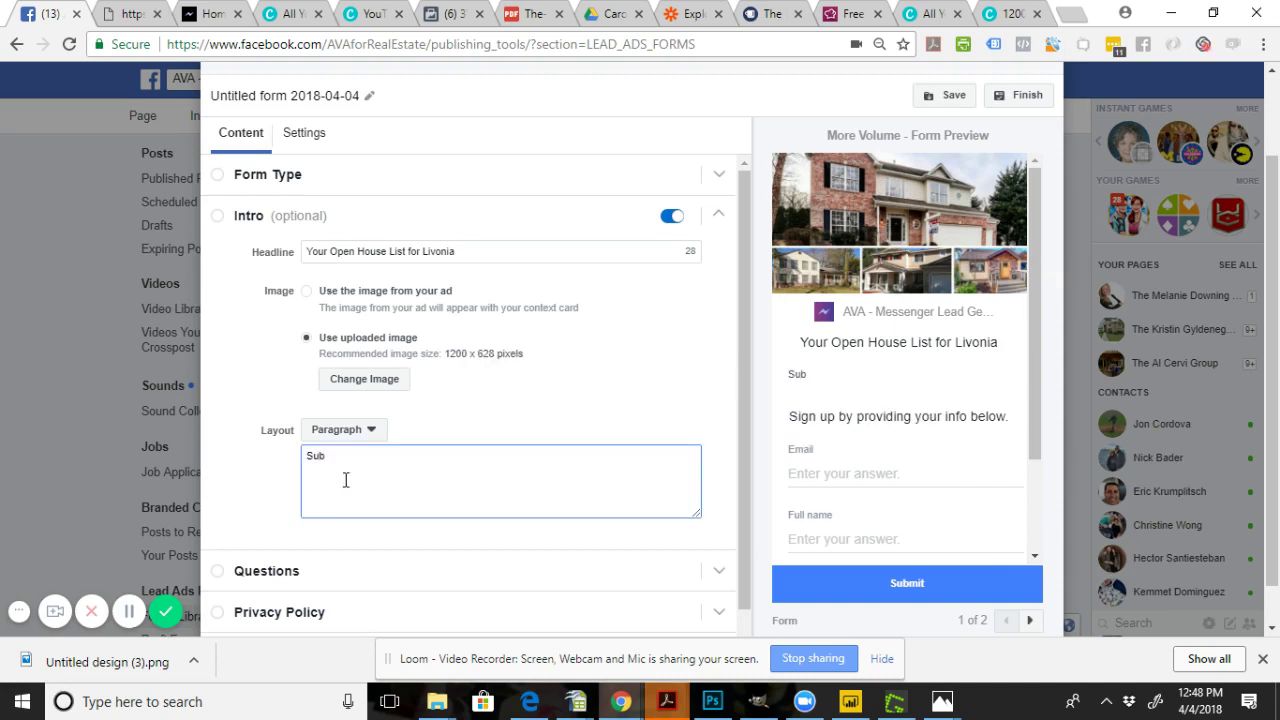
key(BackSpace)
key(BackSpace)
key(BackSpace)
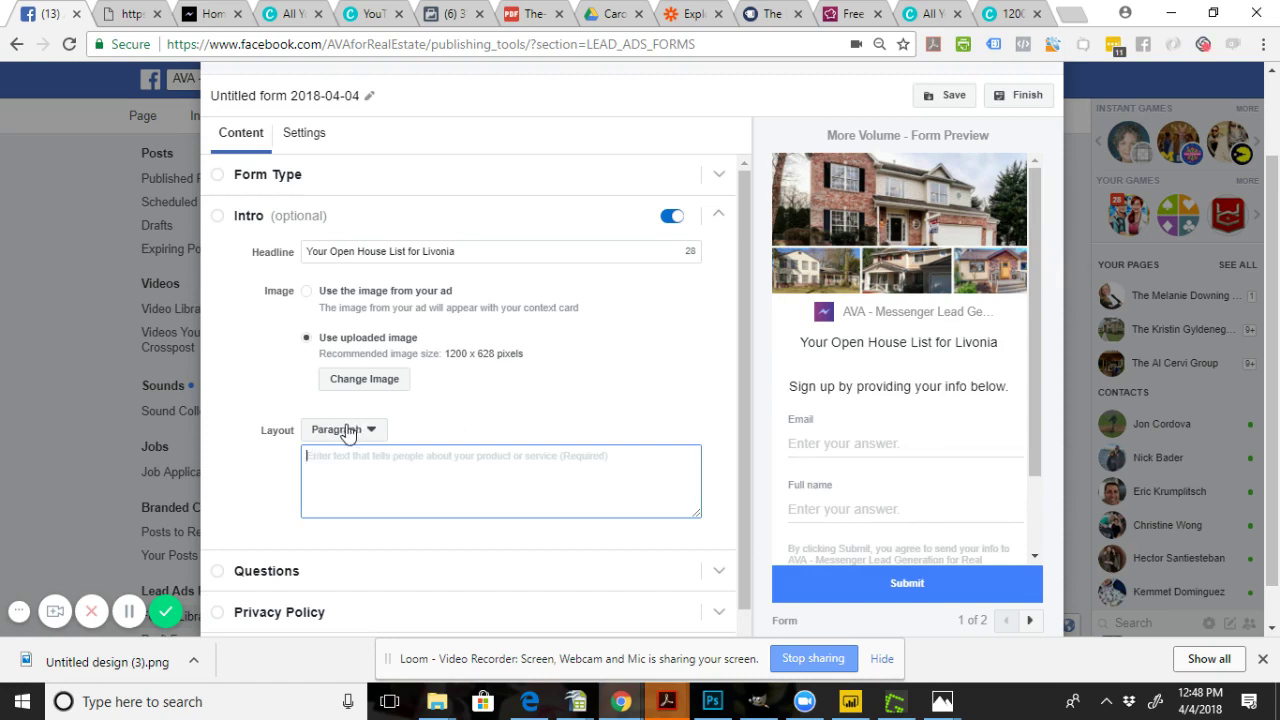
triple_click(810, 392)
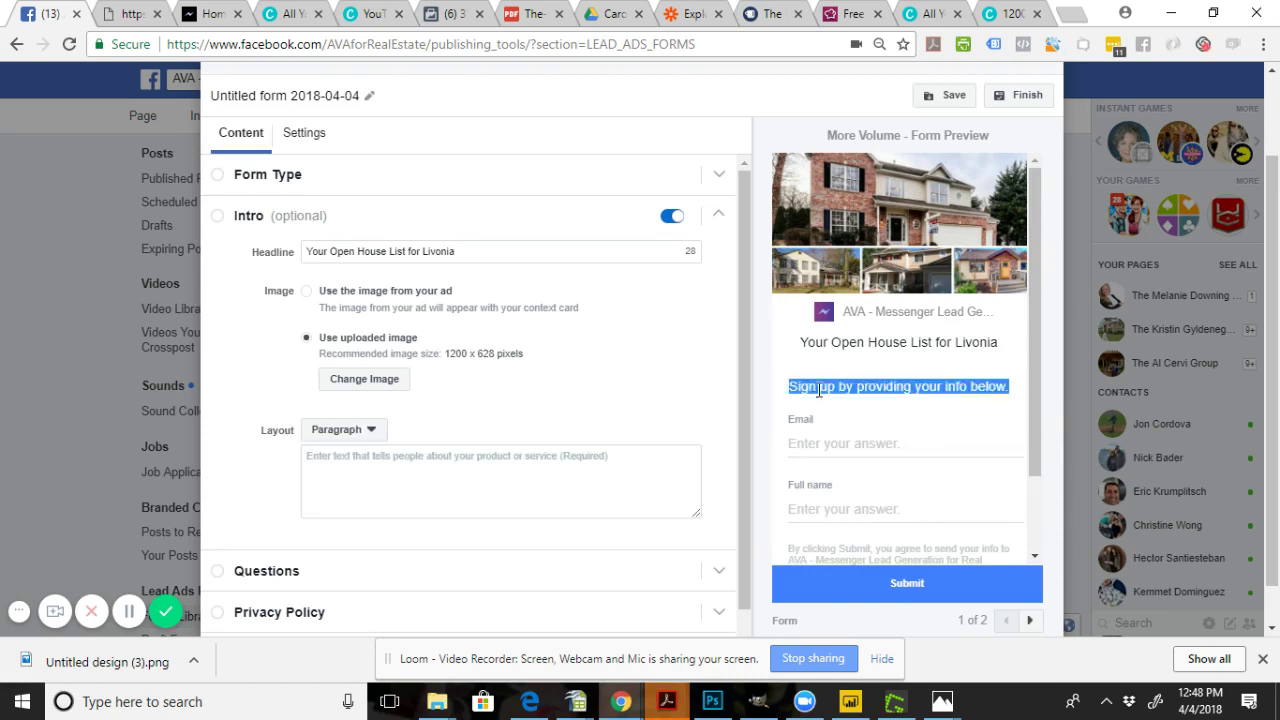
click(366, 431)
click(366, 431)
- Write the intro paragraph "Complete the information below and get your custom personalize open house list delivered directly to you in email and/or text message."
click(336, 456)
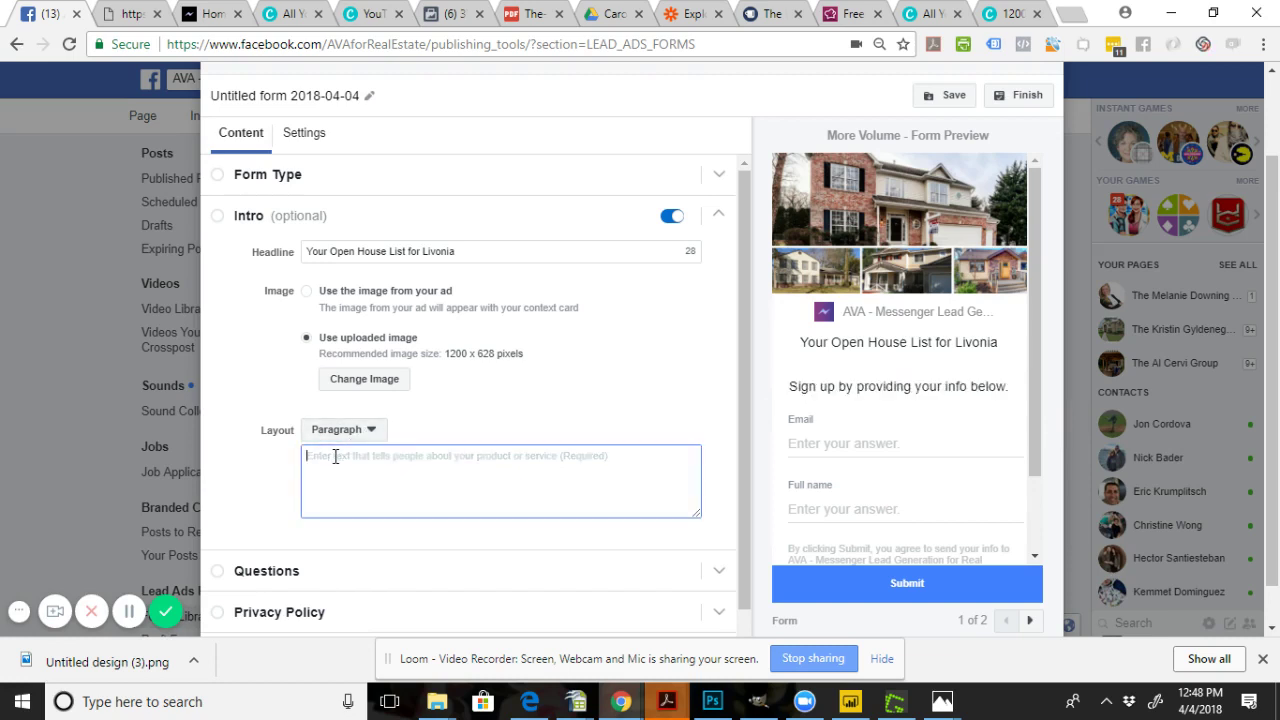
text(Co)
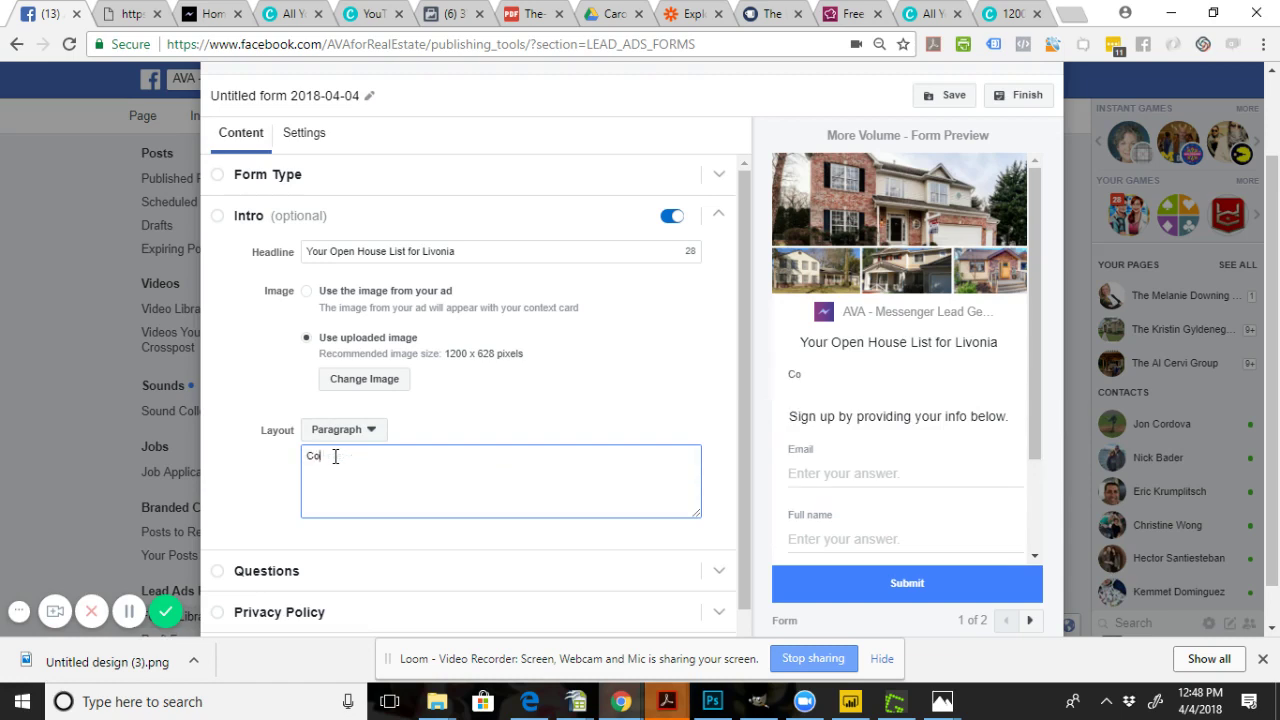
text(mplete)
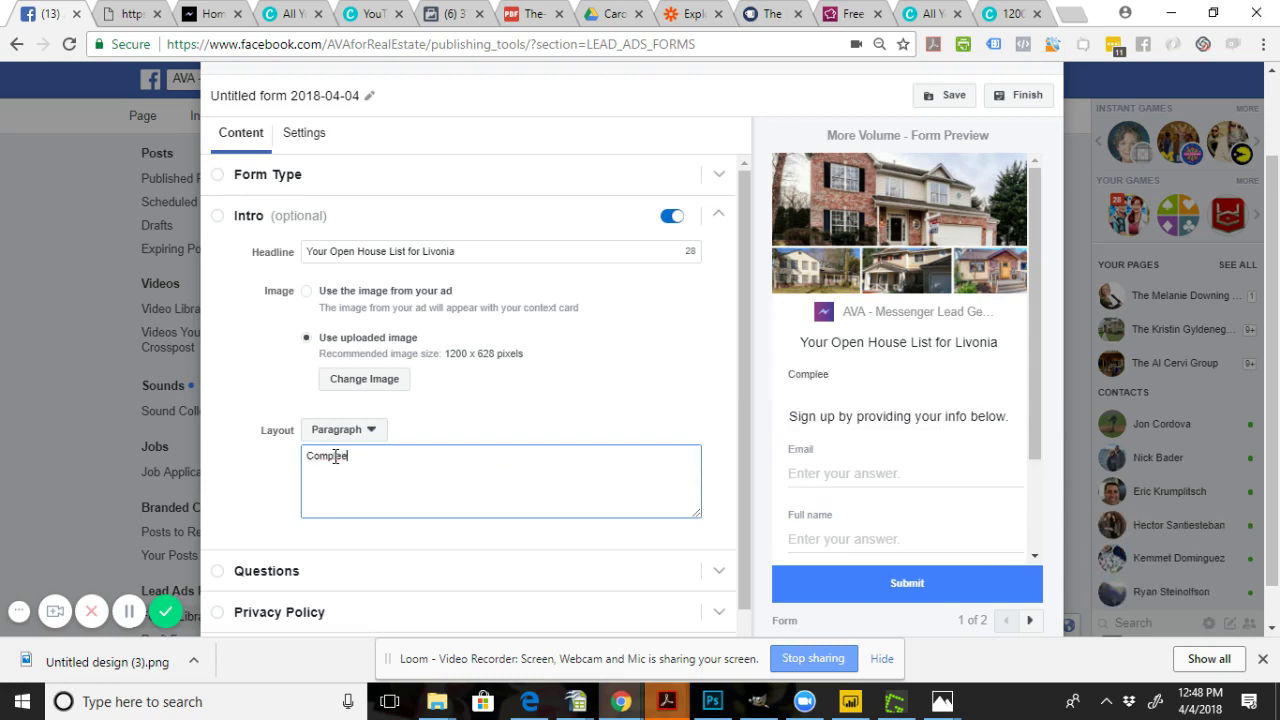
text( the firnat)
key(BackSpace)
text(information below and)
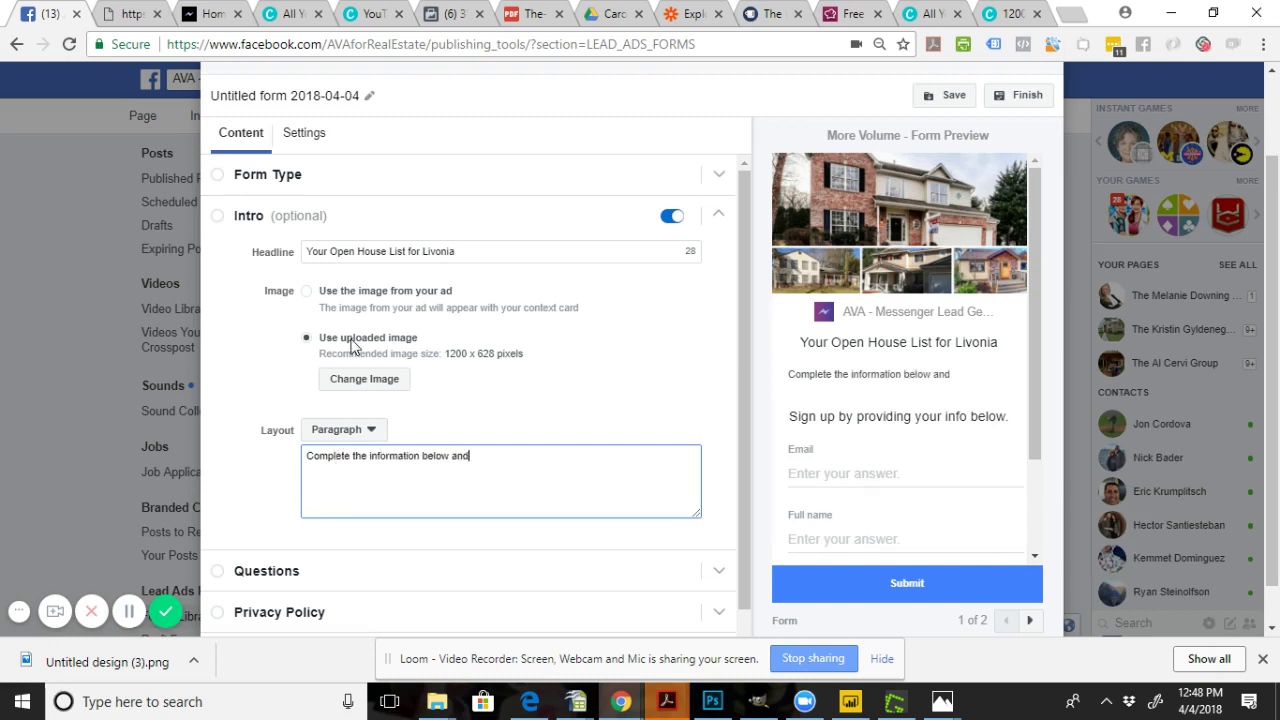
text( get your custom)
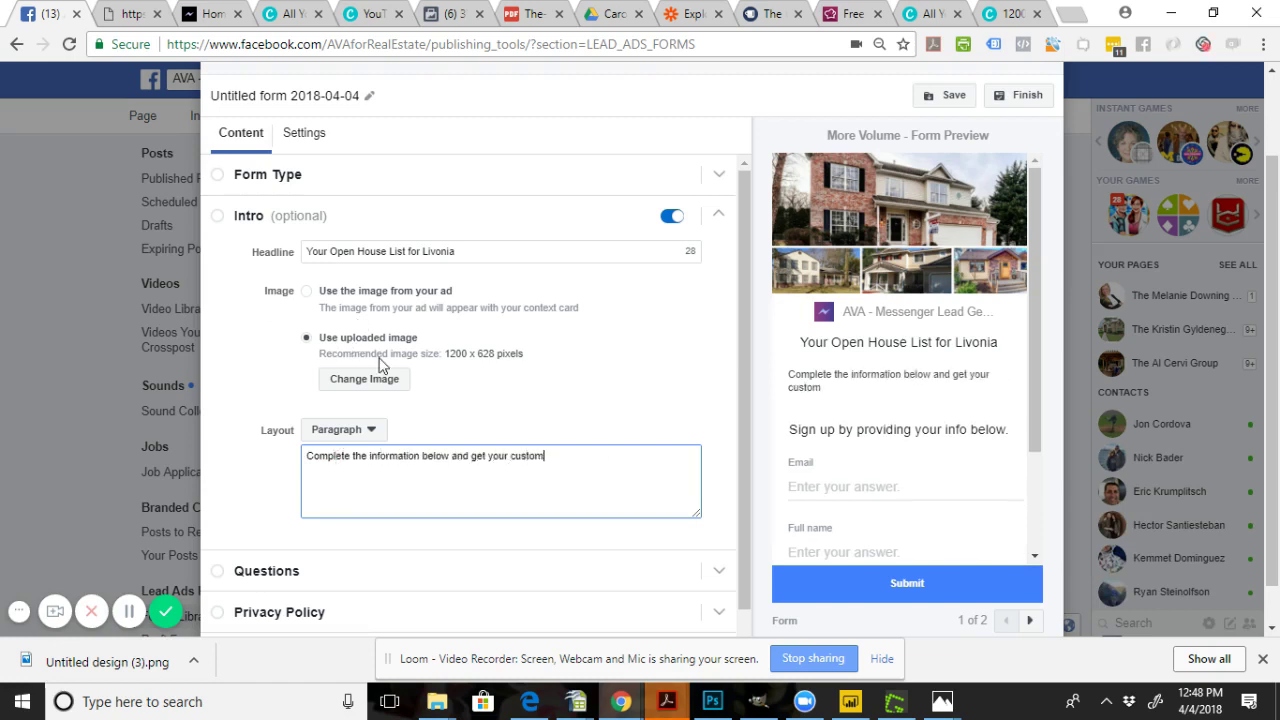
text( personalize open house li)
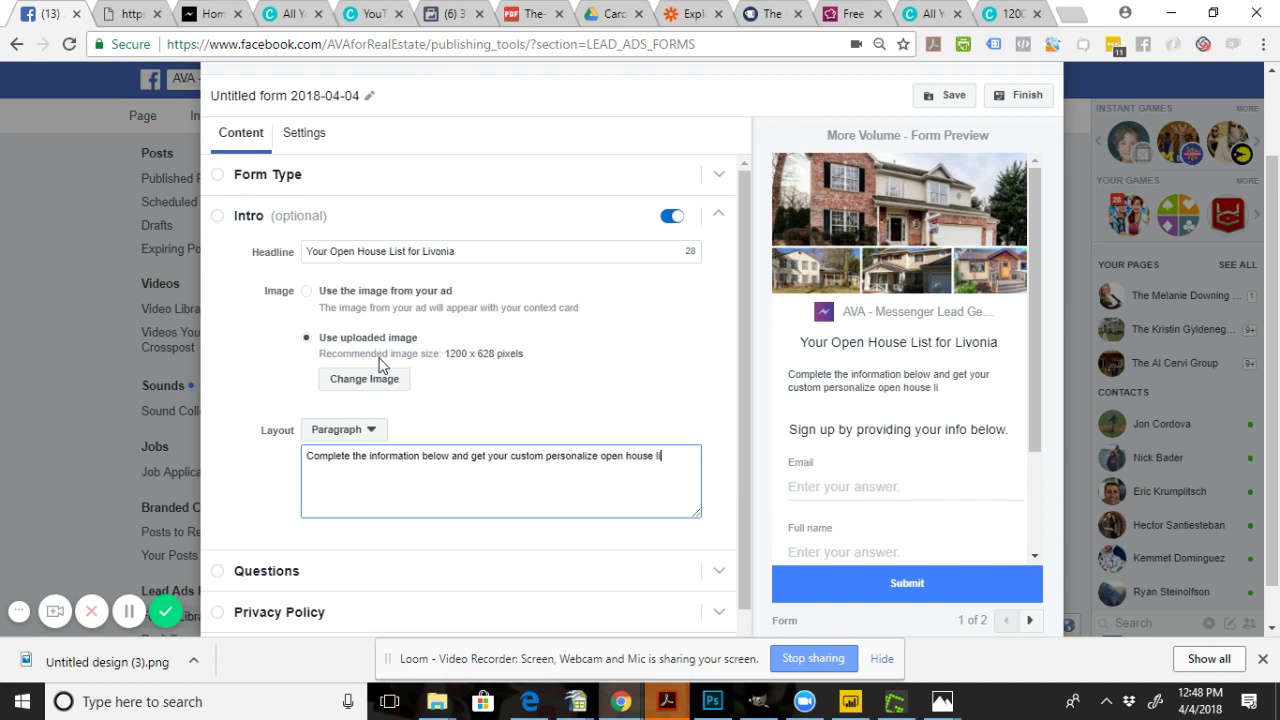
text(st dlien)
key(BackSpace)
key(BackSpace)
text(vered directly to you in email and/or t)
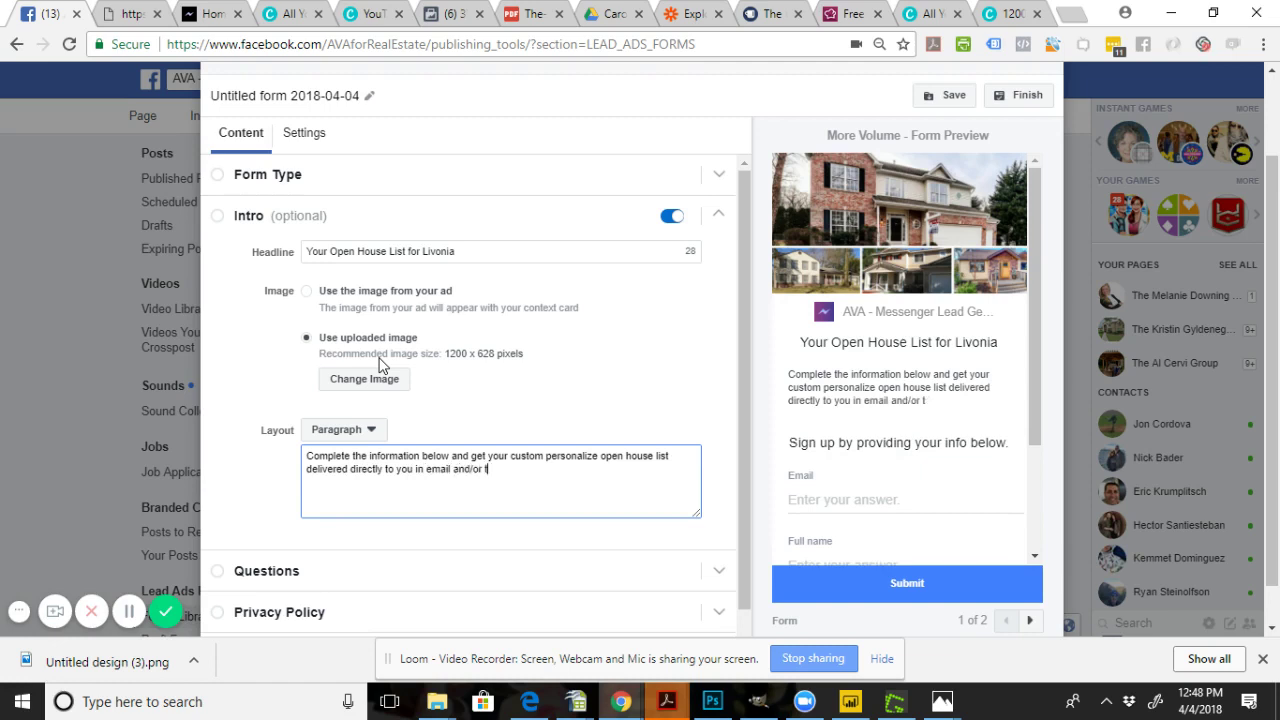
text(est)
text( message.)
right_click(760, 434)
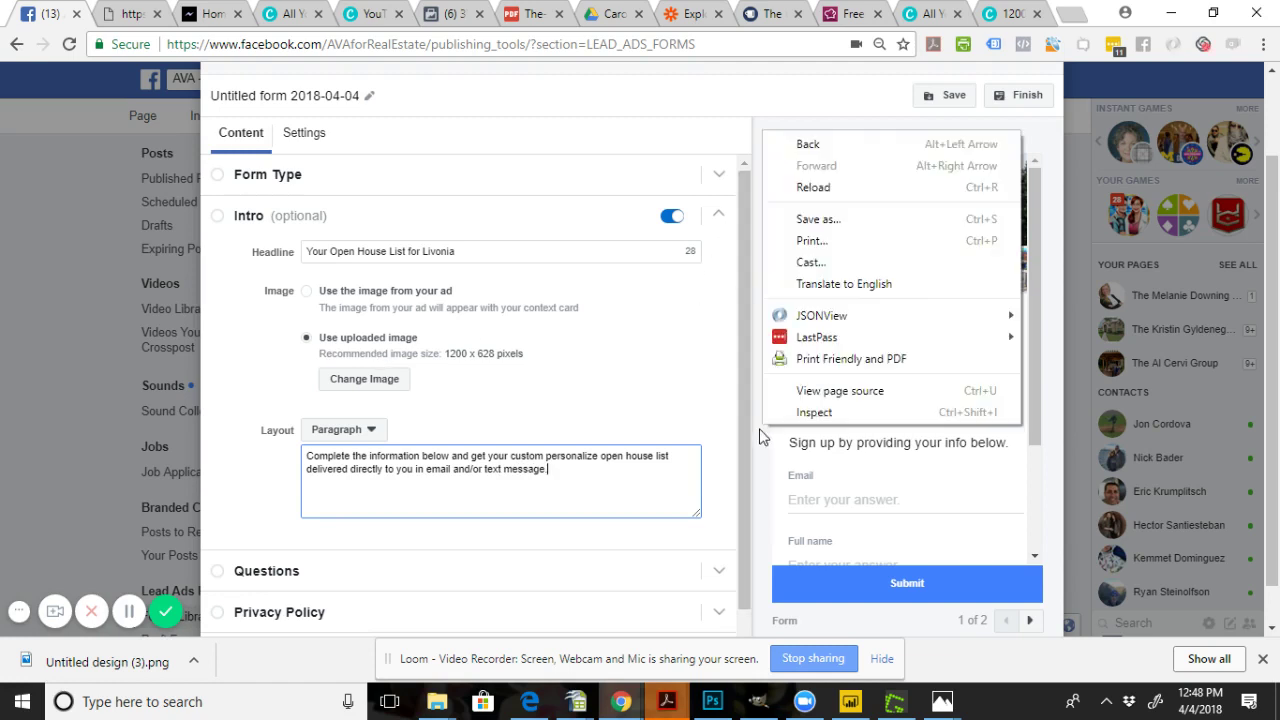
click(755, 464)
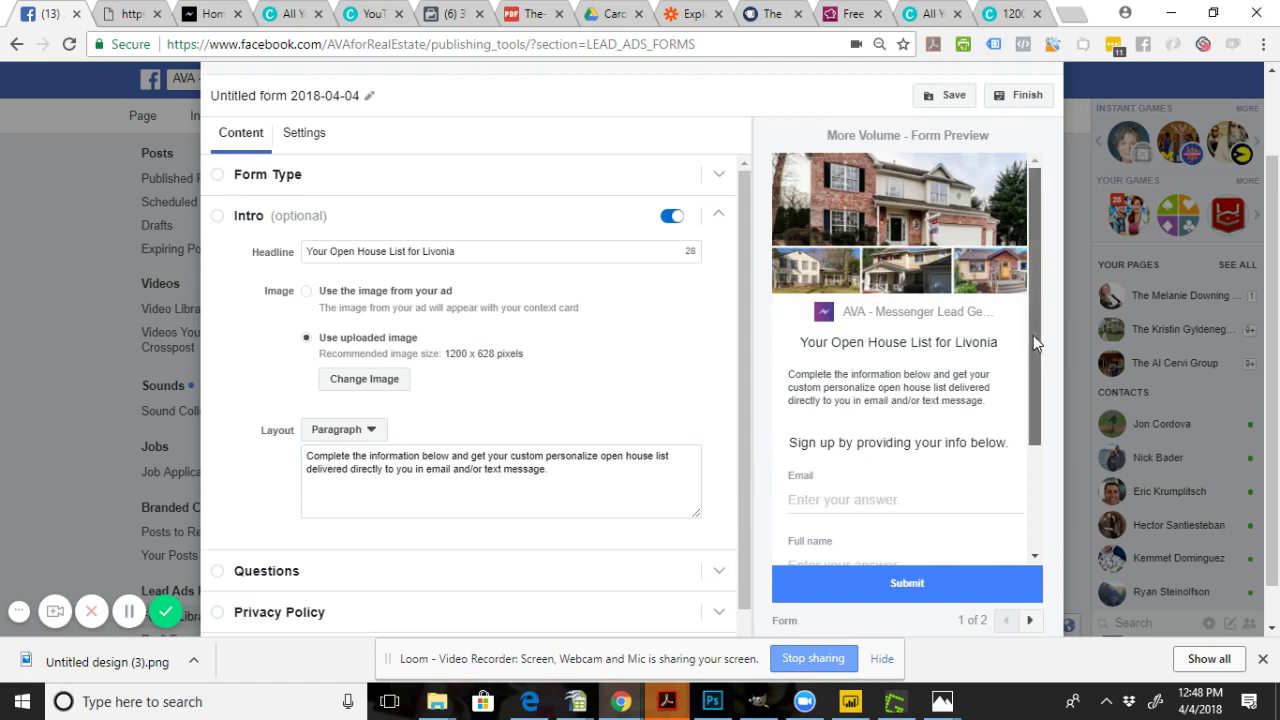
- Open the lead form's Questions section and expand the full list of user information fields
drag(1033, 335, 1034, 480)
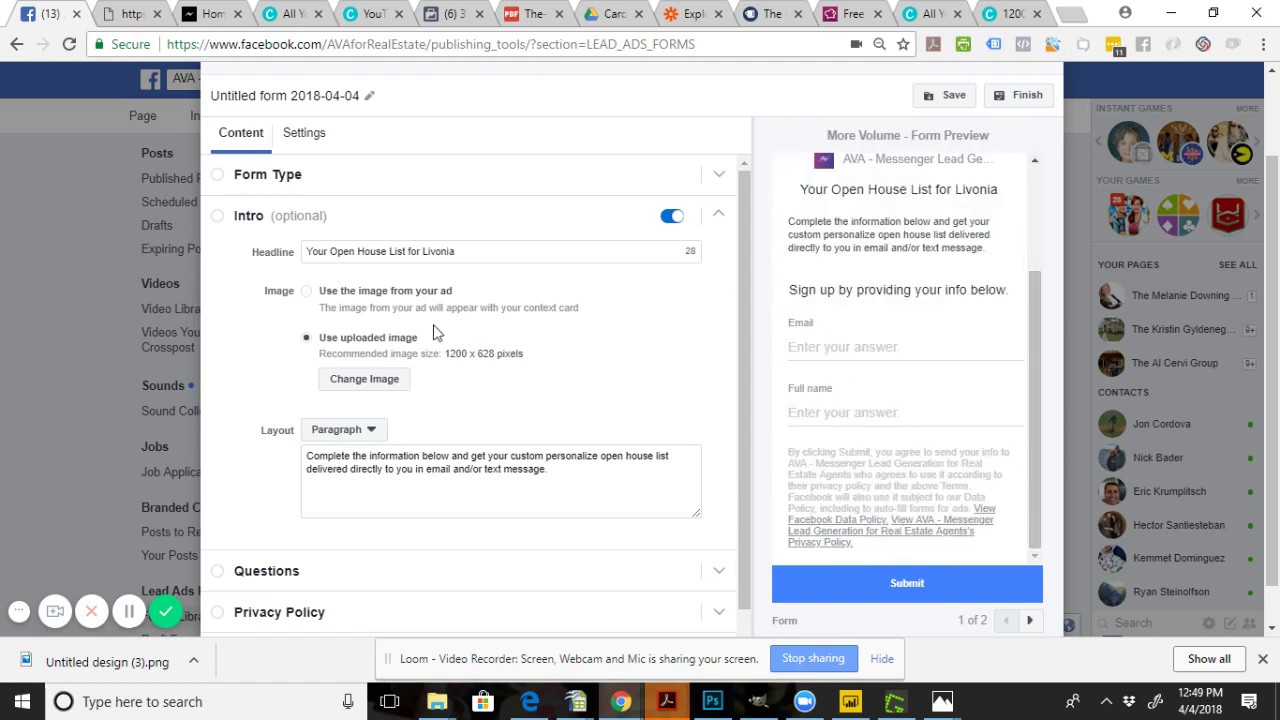
click(257, 575)
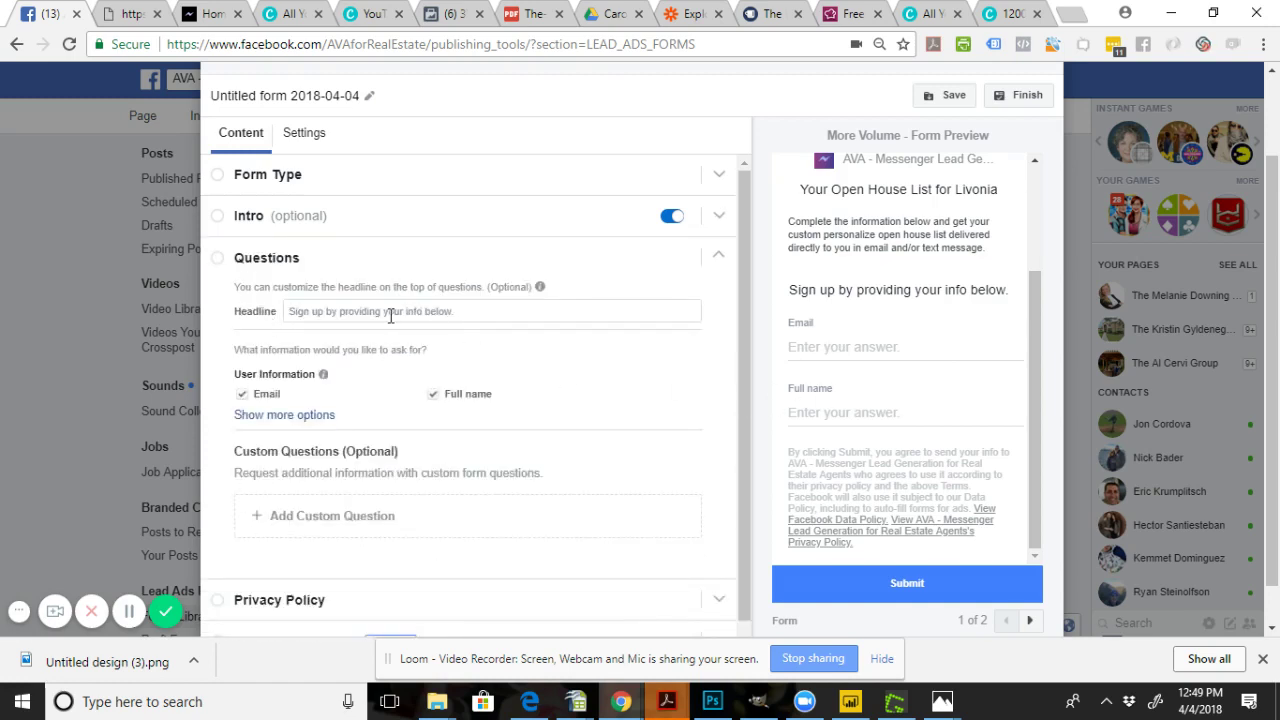
drag(790, 289, 1012, 291)
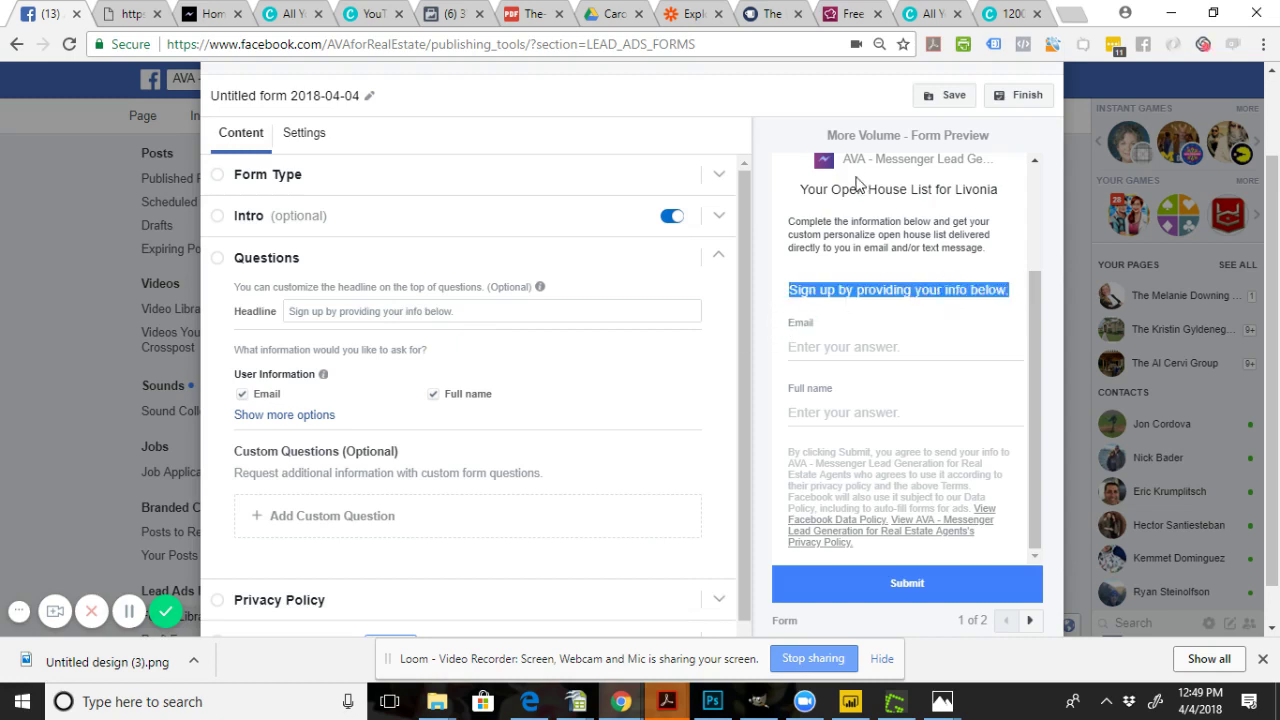
click(296, 311)
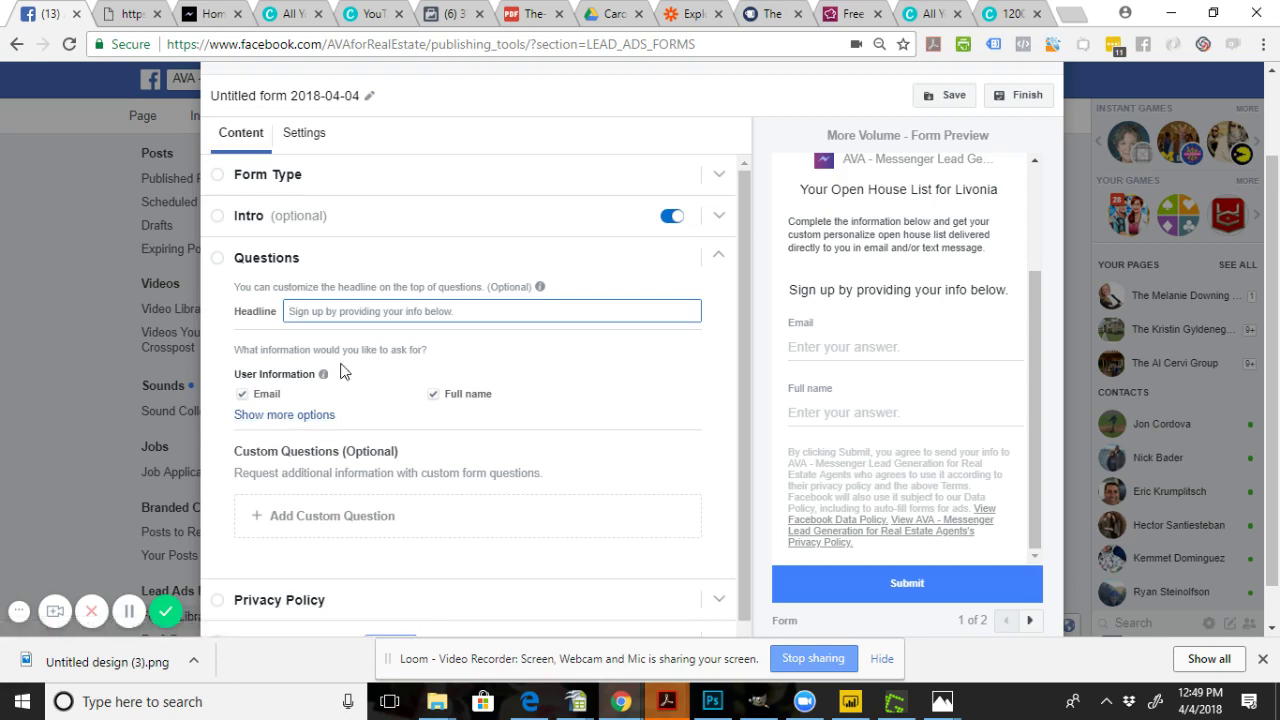
click(306, 415)
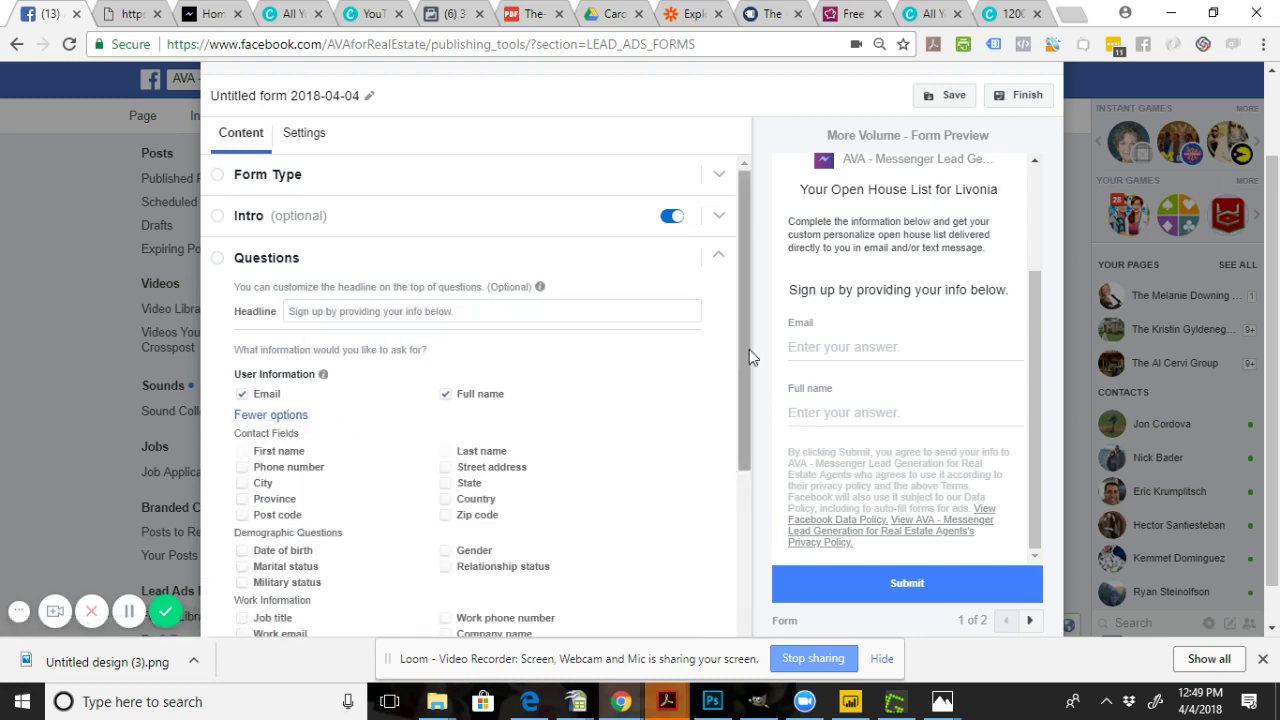
drag(749, 349, 742, 441)
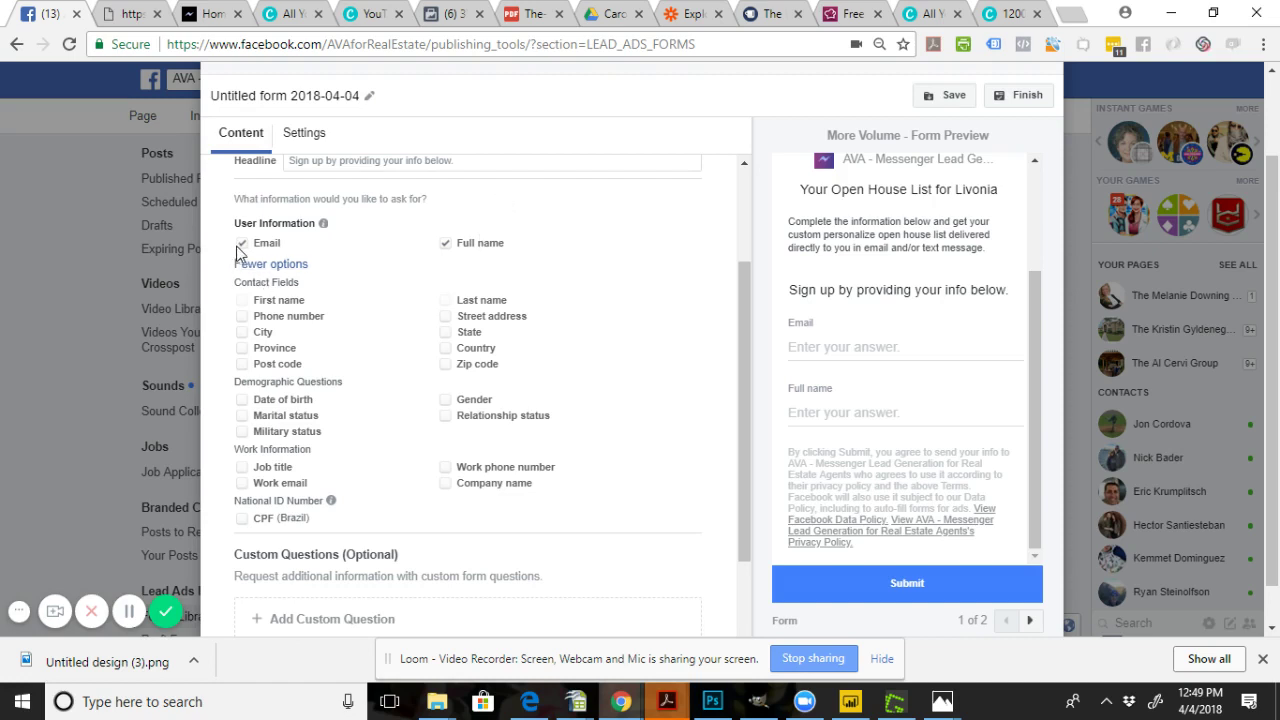
- Remove the full name field and have the form request first name, last name, email and phone number, checking the fields in the preview
click(445, 245)
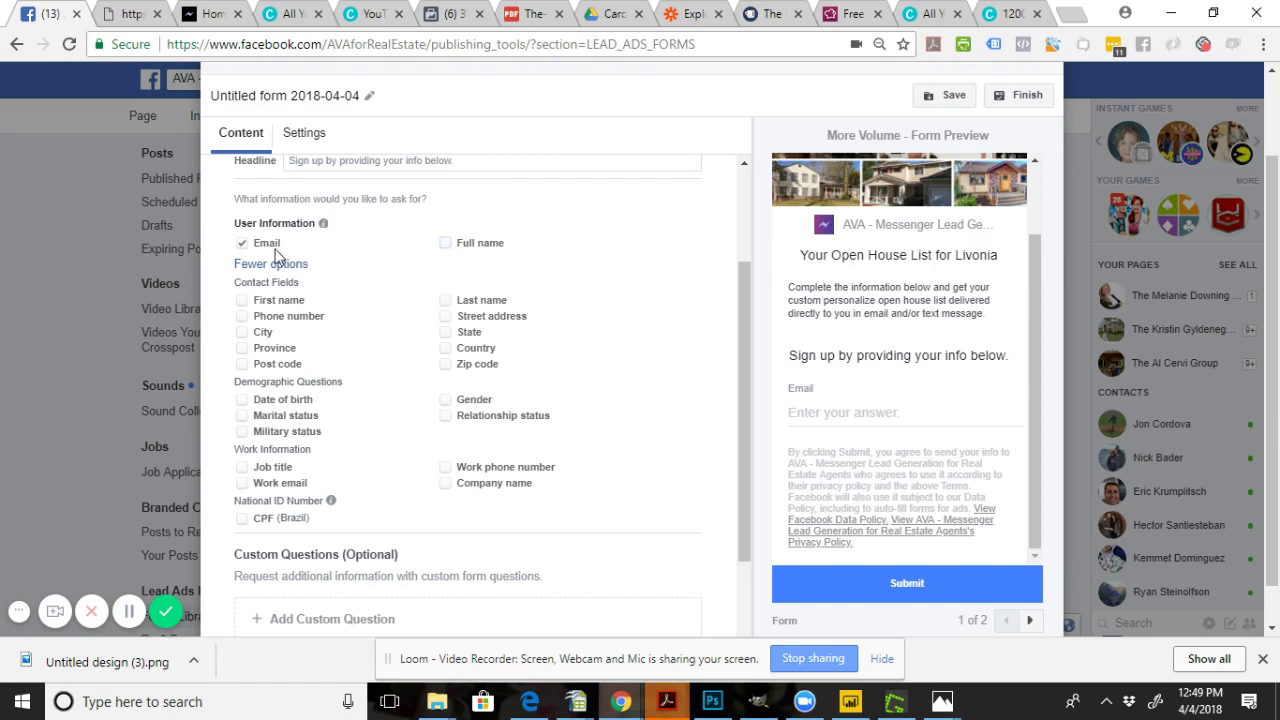
click(242, 244)
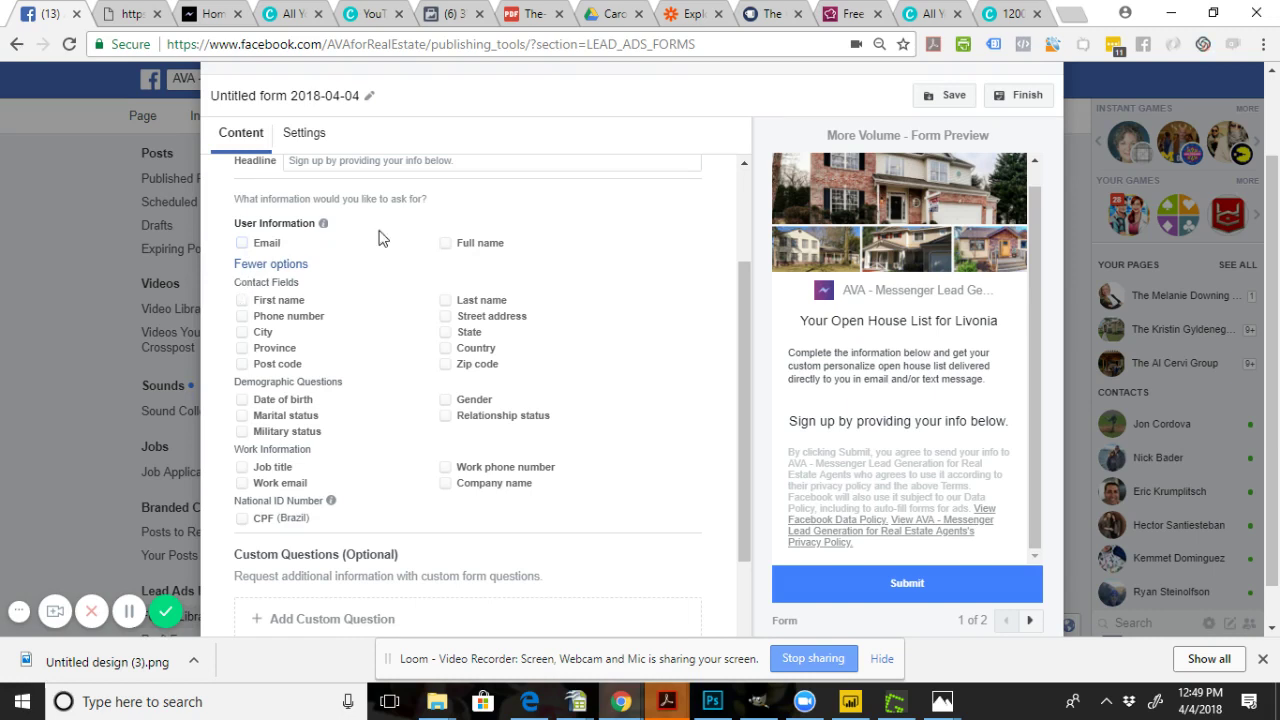
click(241, 301)
click(445, 300)
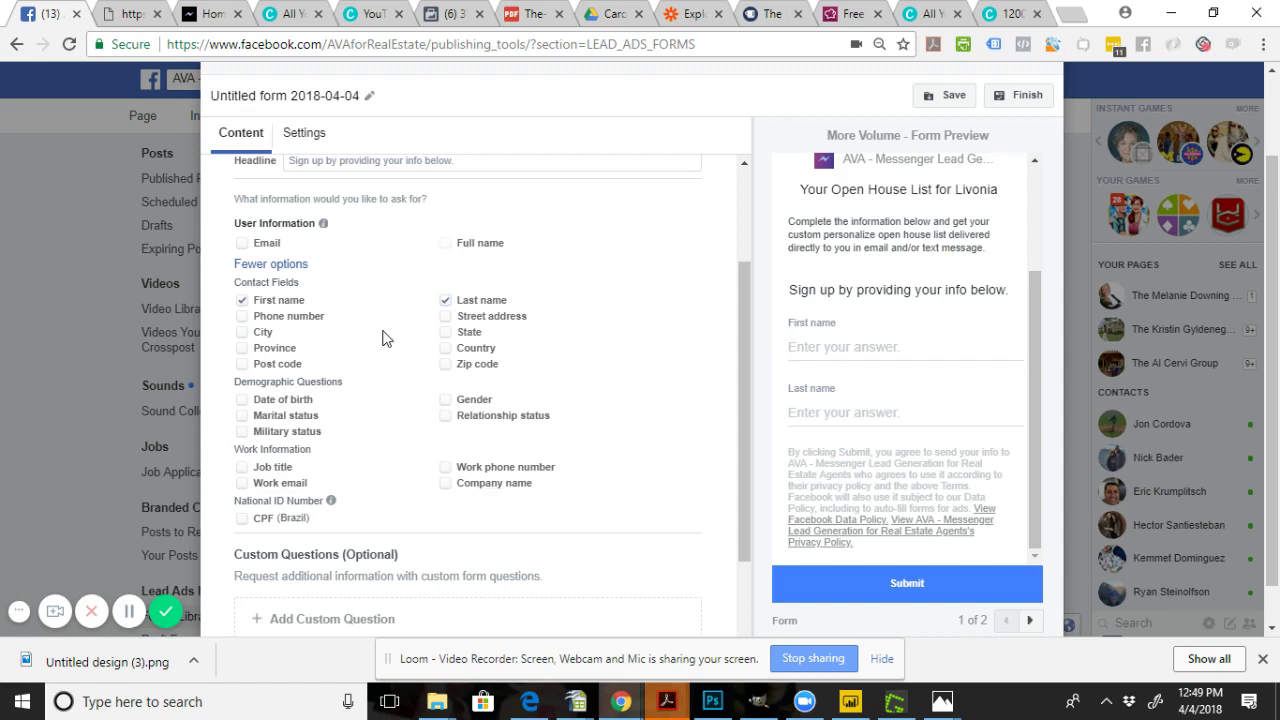
click(241, 243)
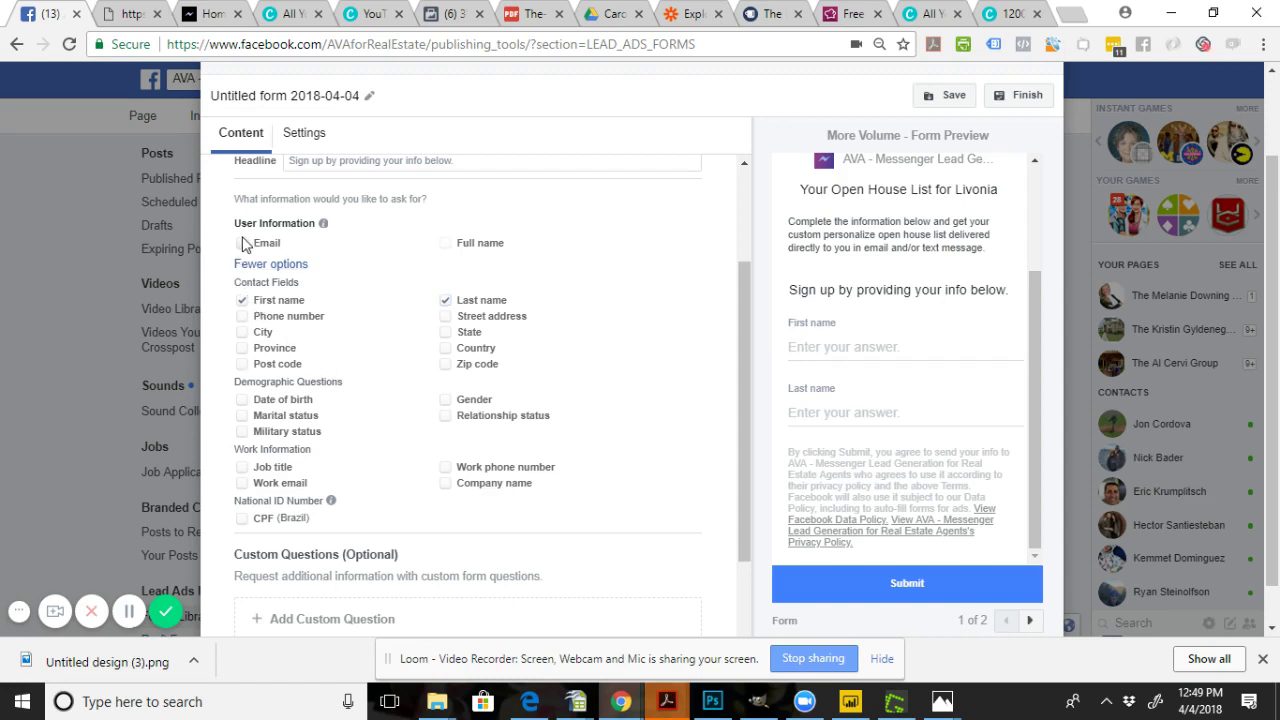
click(242, 316)
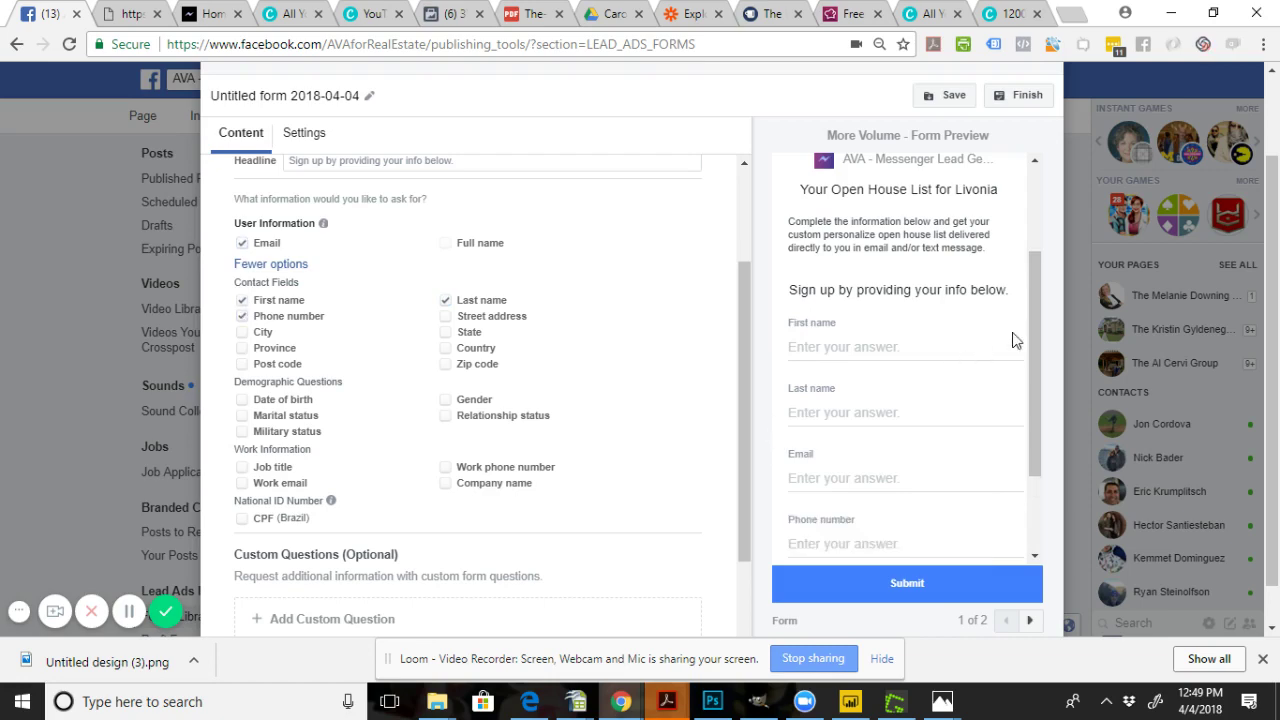
right_click(1029, 454)
click(1036, 491)
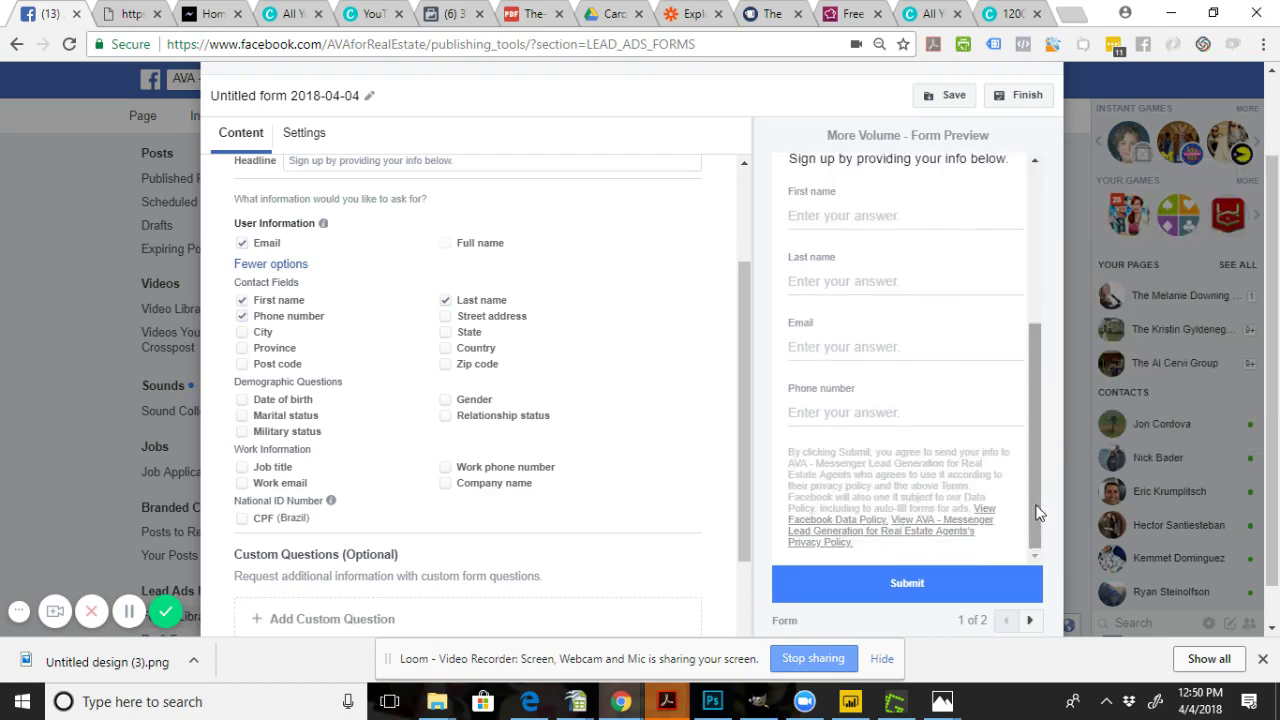
drag(1037, 505, 1037, 256)
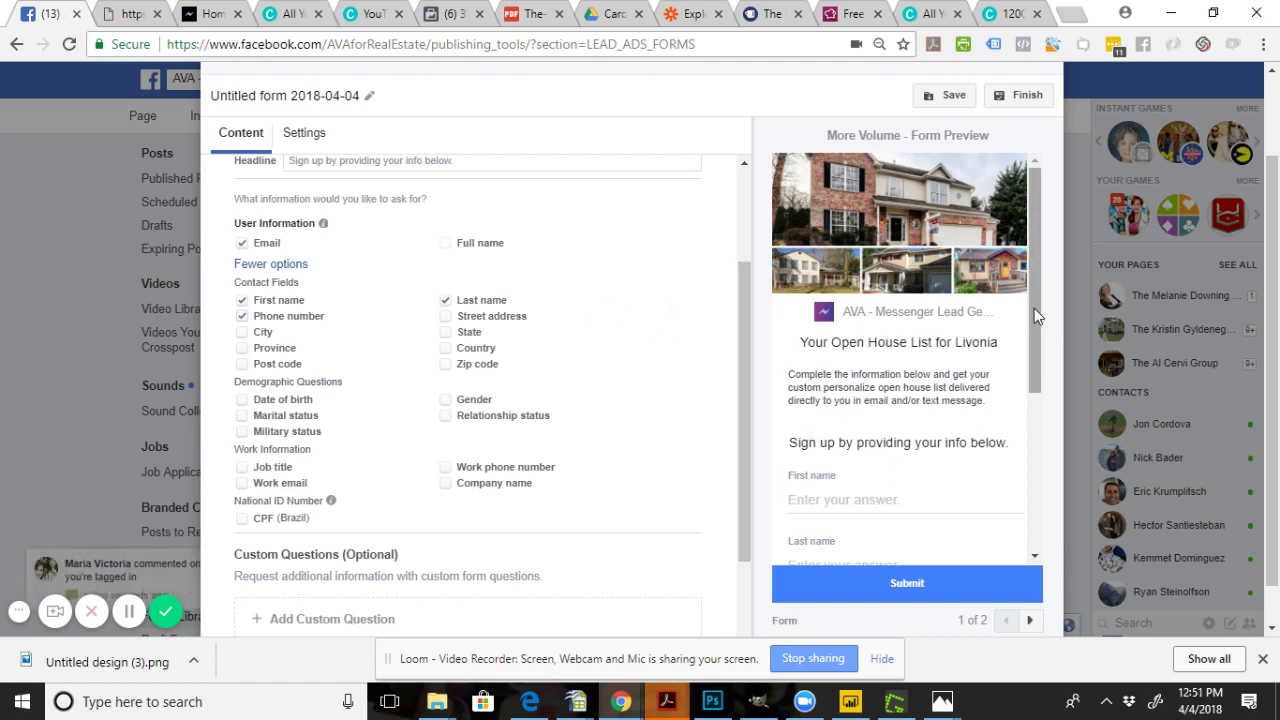
drag(1034, 308, 1040, 442)
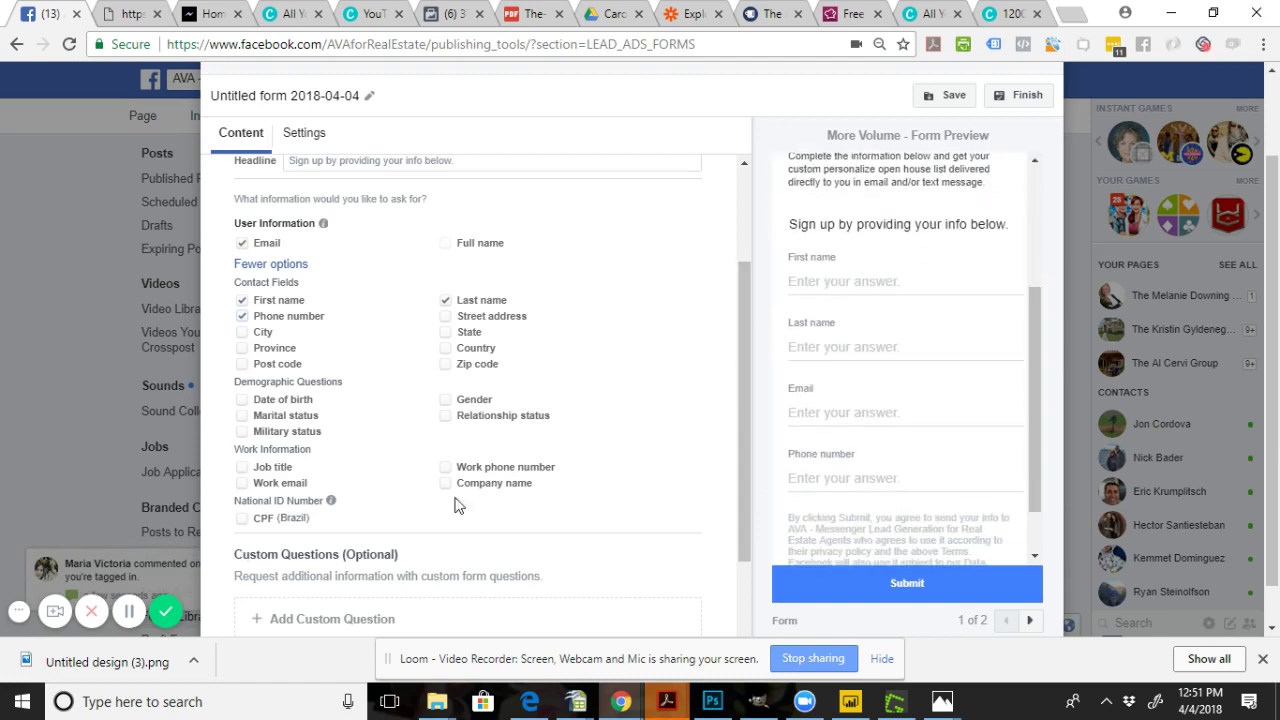
- Add a multiple choice custom question reading "Do you plan on moving in the near future?"
right_click(743, 533)
click(742, 538)
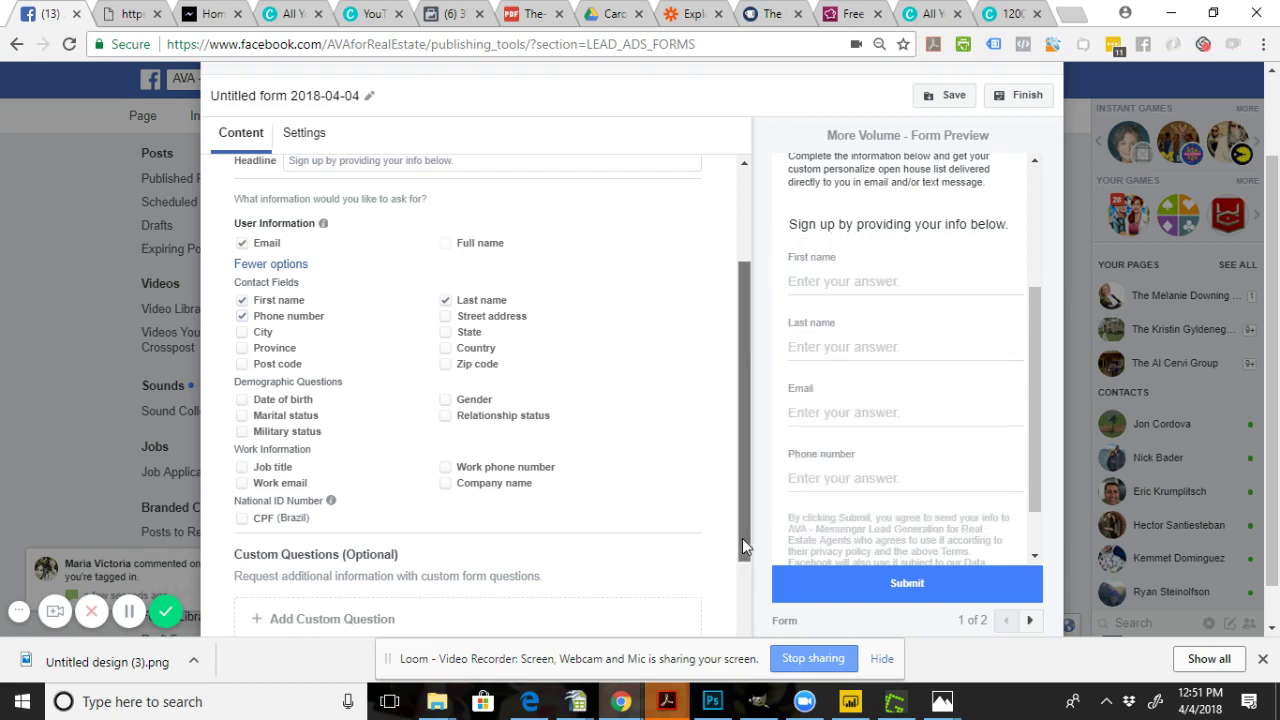
scroll(742, 538, down, 2)
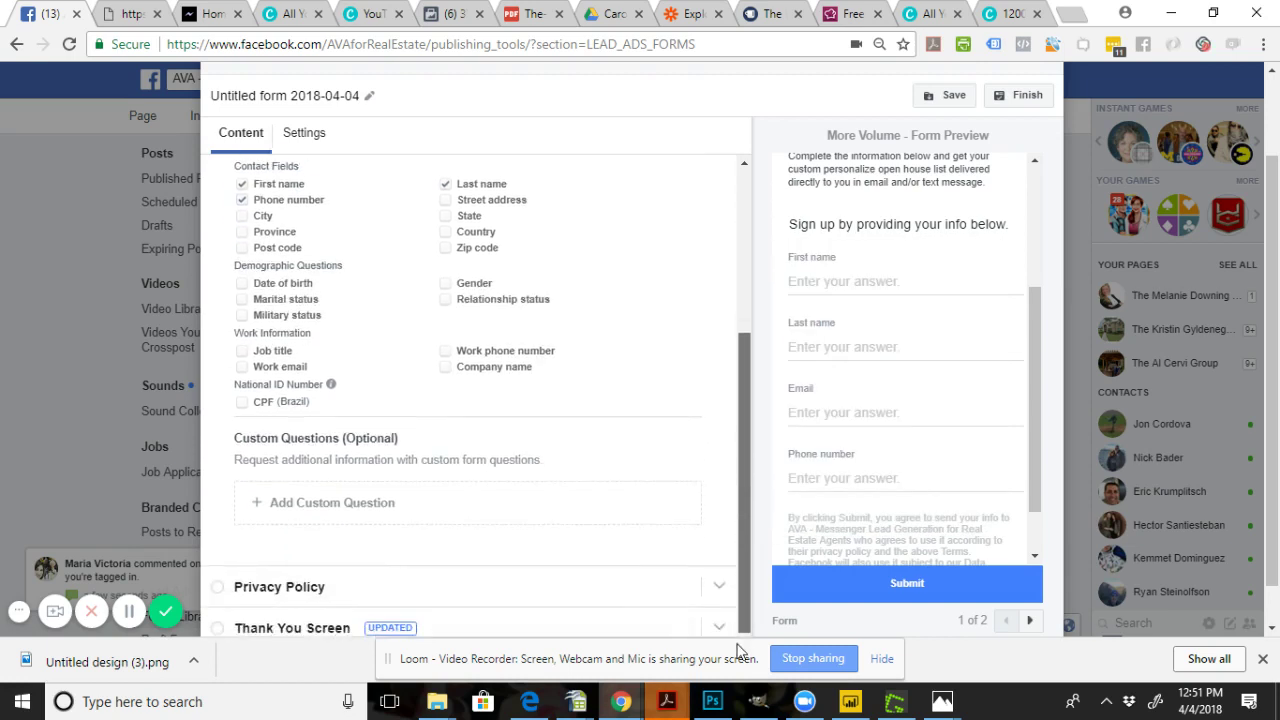
click(279, 516)
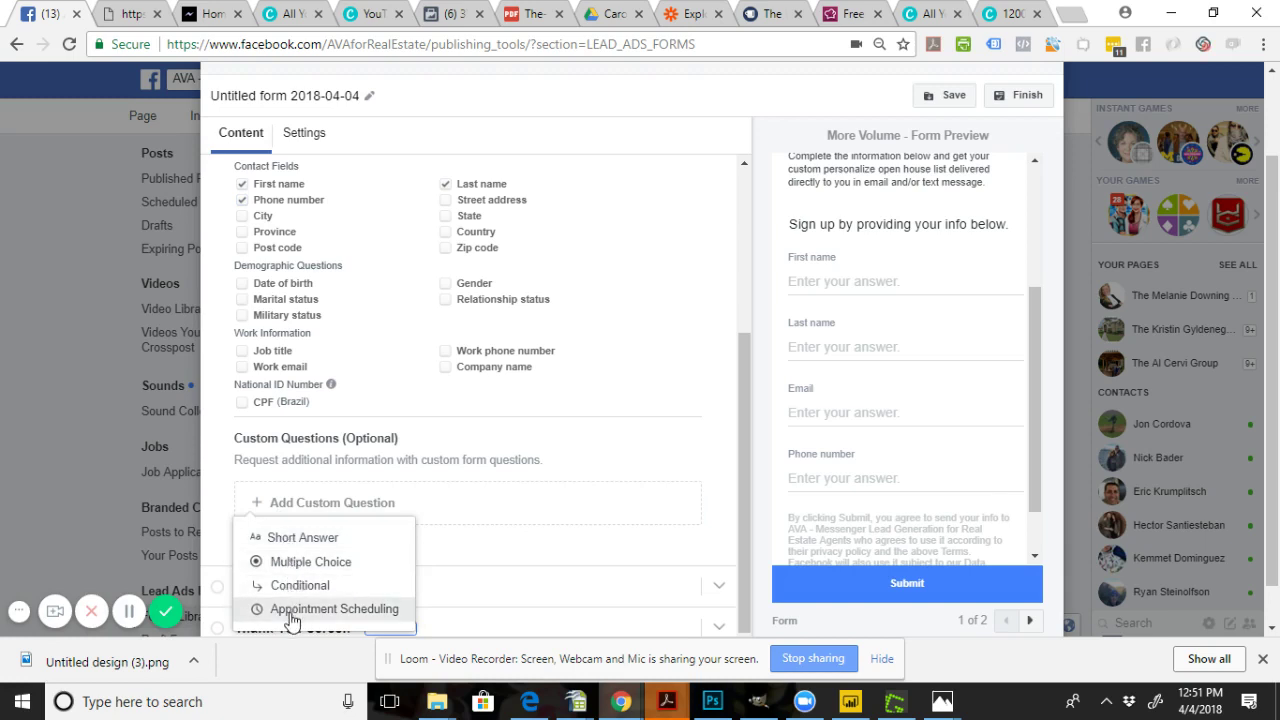
click(302, 566)
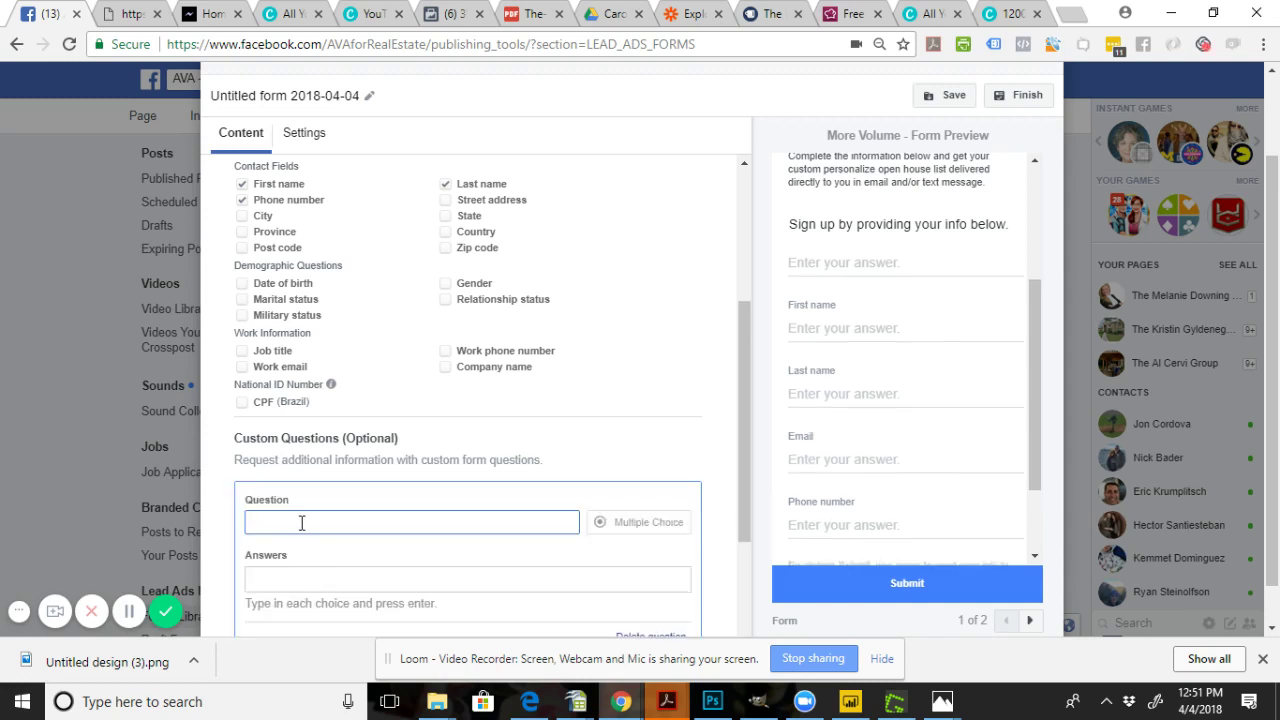
text(Do yo)
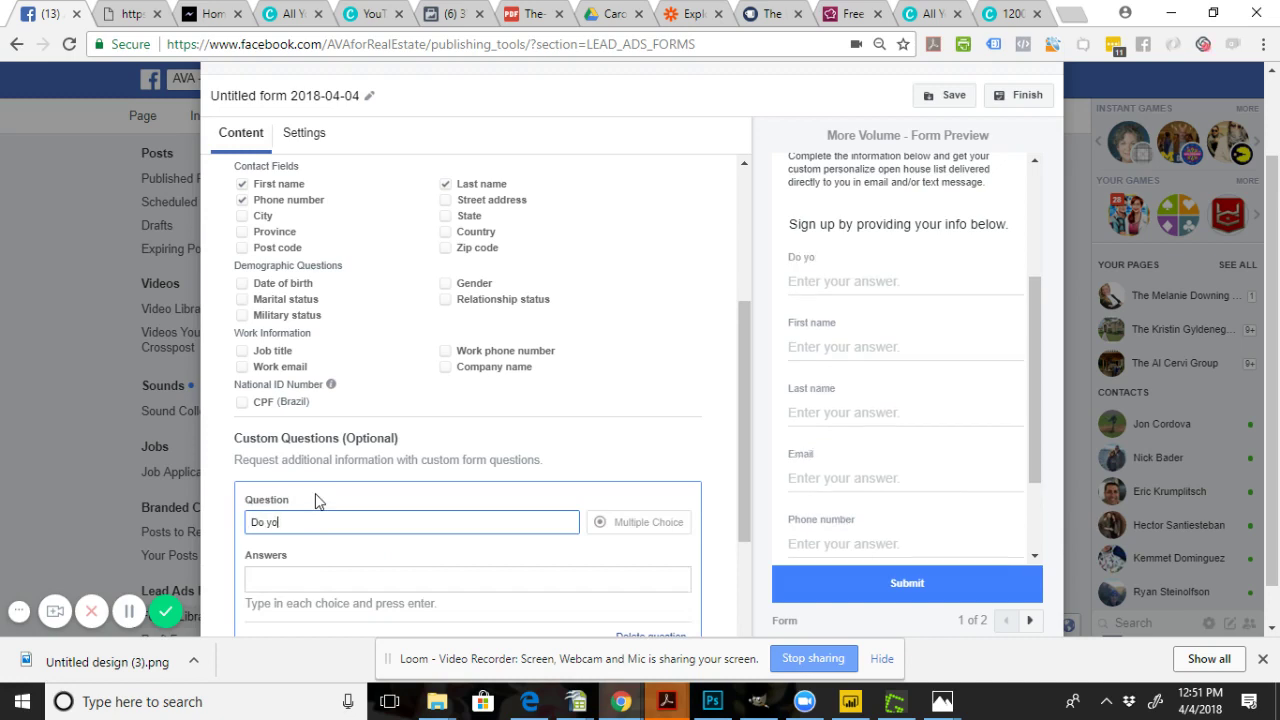
text(u plano)
key(BackSpace)
text(on moving in the near)
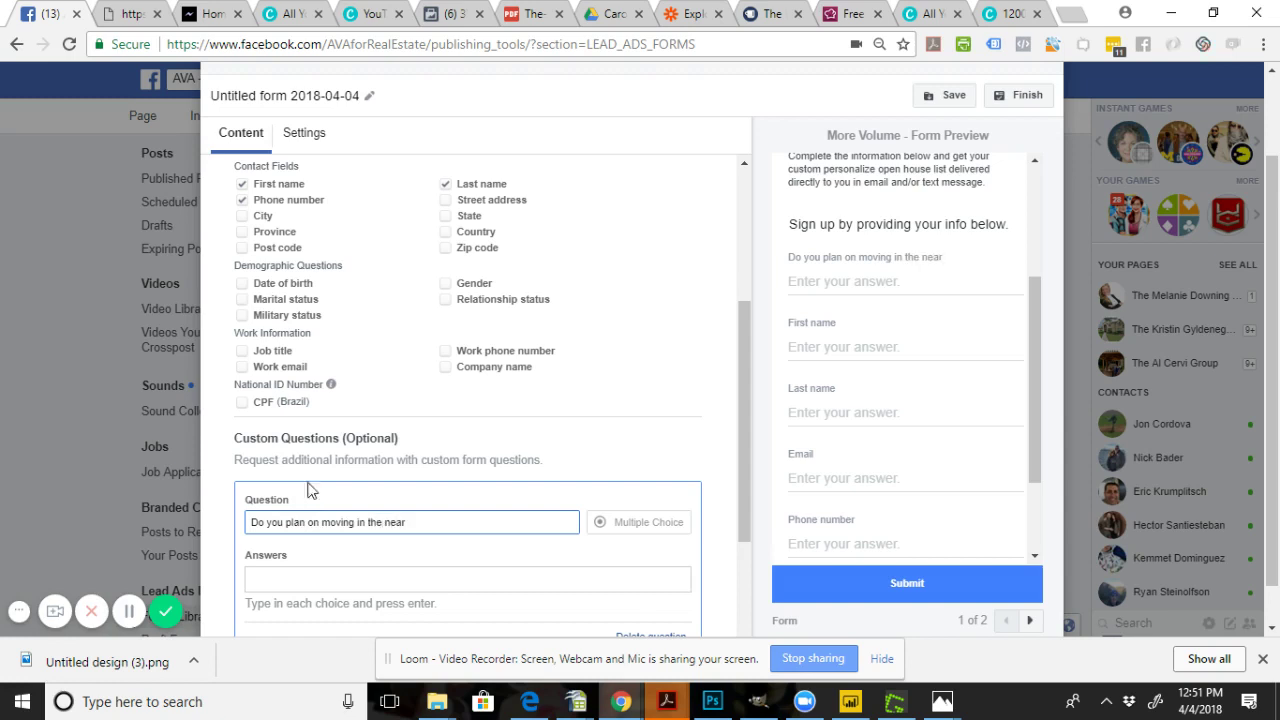
text( future?)
- Add "I do not plan on moving" as the first answer choice of the custom question
click(288, 574)
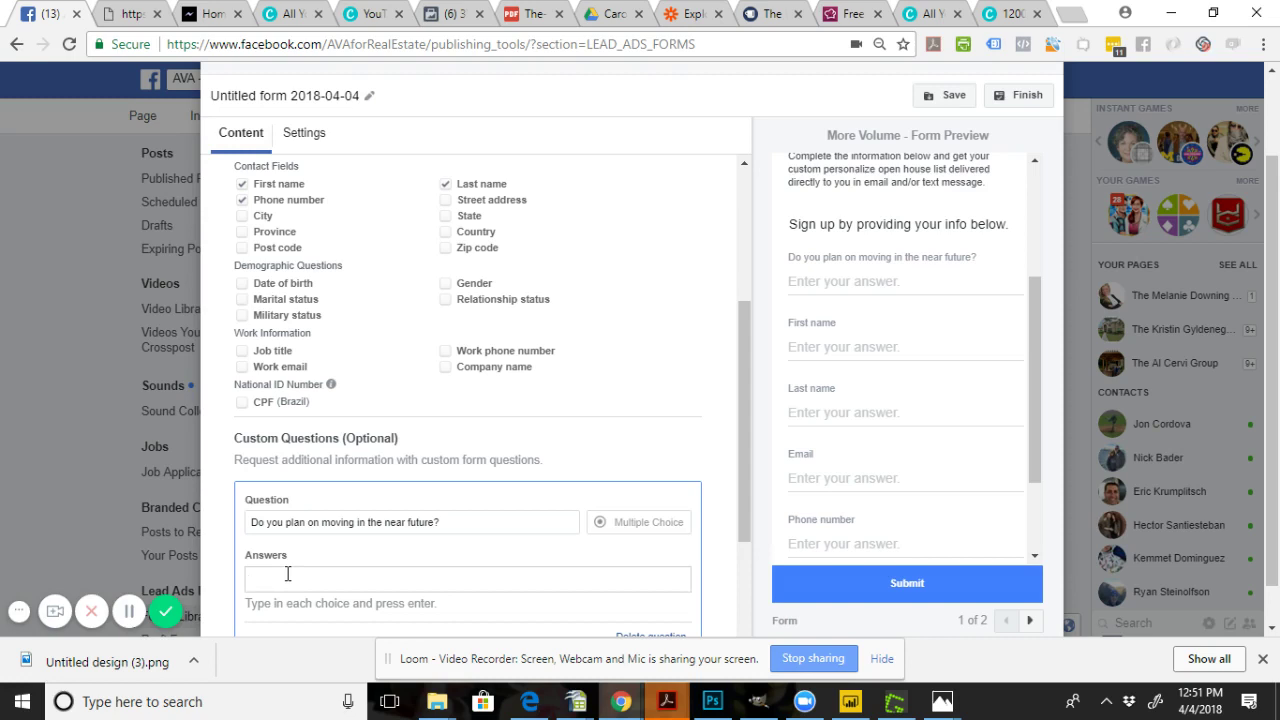
text(I am)
key(BackSpace)
key(BackSpace)
text(do not)
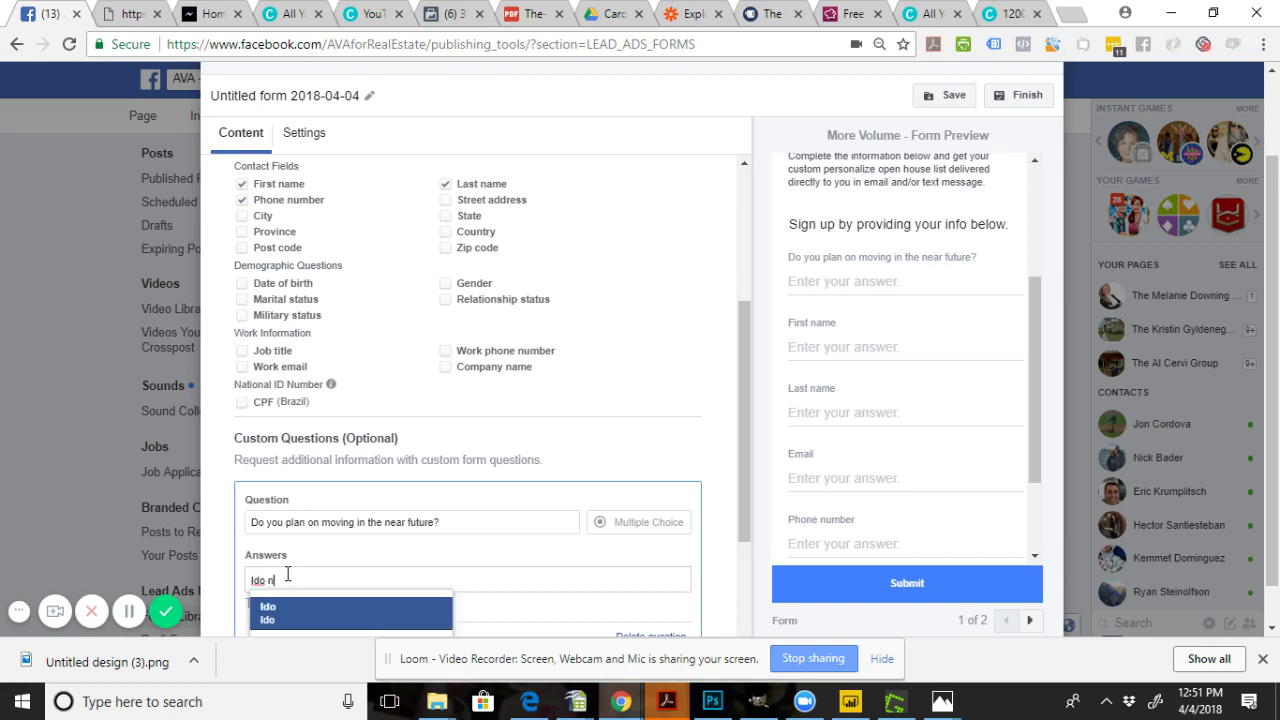
key(BackSpace)
key(BackSpace)
key(BackSpace)
key(BackSpace)
key(BackSpace)
key(BackSpace)
text(do not plan on moving)
key(Return)
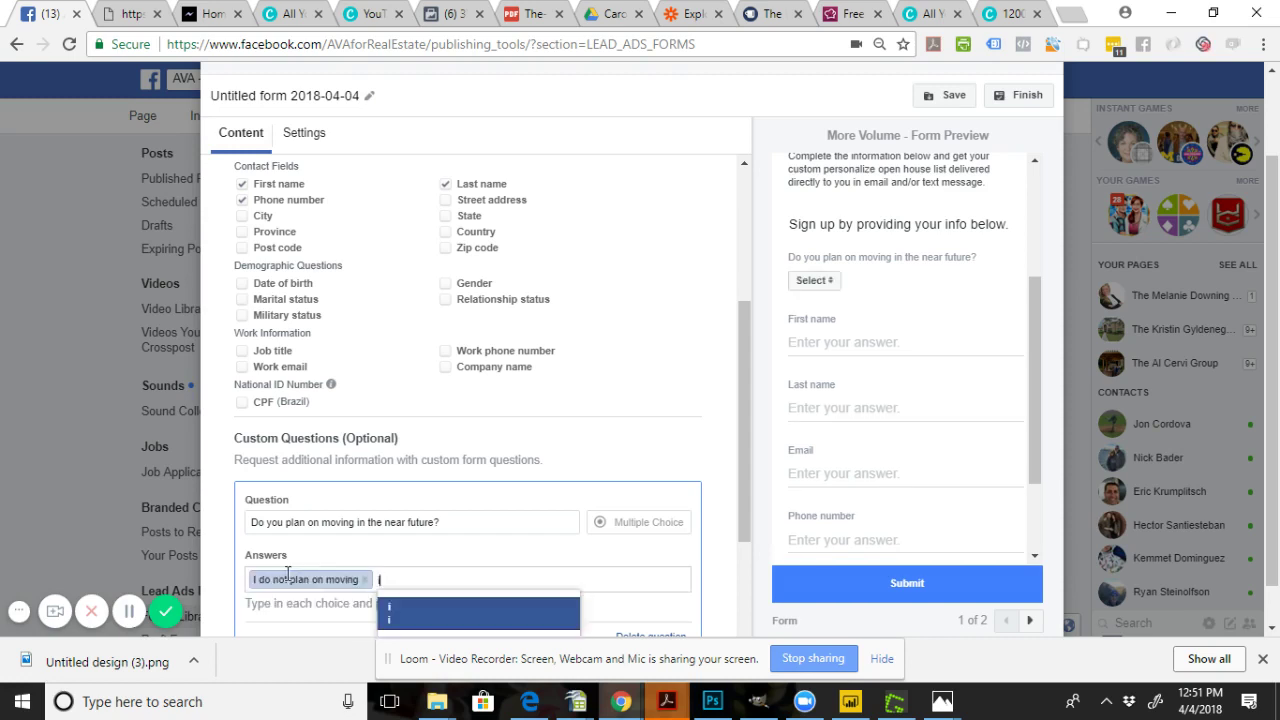
- Add "I plan on moving in the next 1 month" as the second answer choice
text(I plano)
key(BackSpace)
text(on moving in)
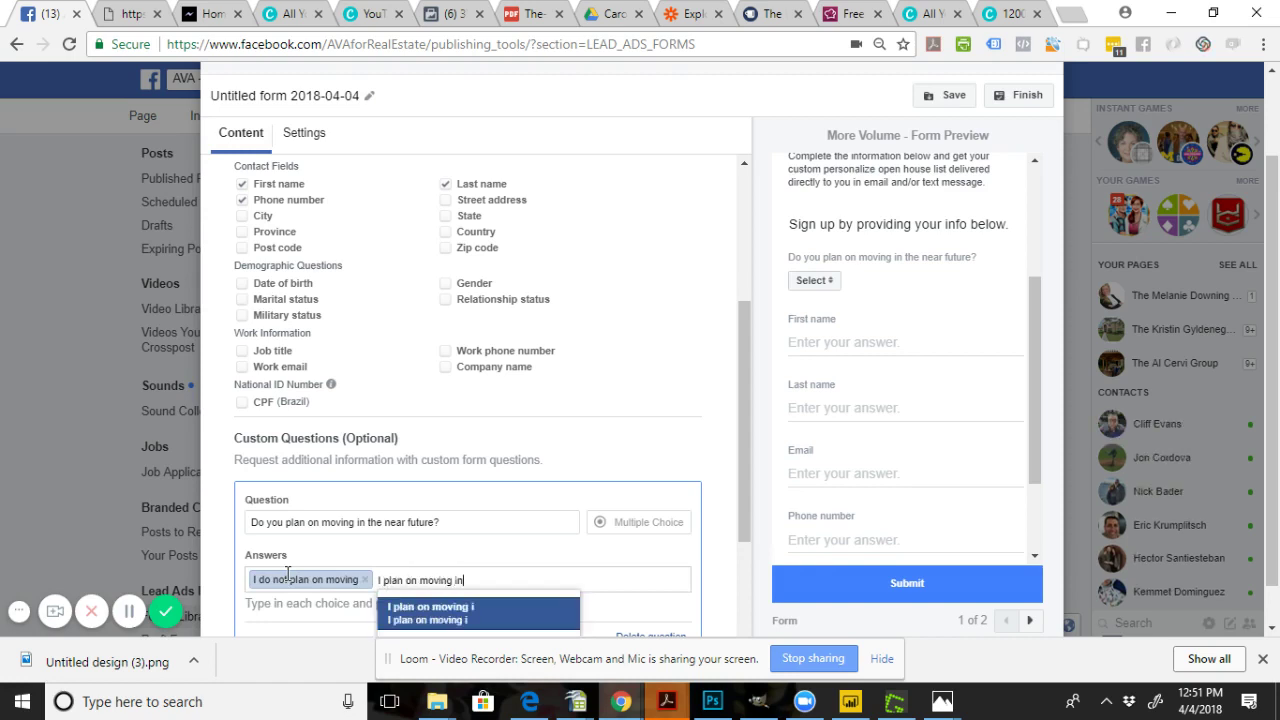
text( the next 1 month)
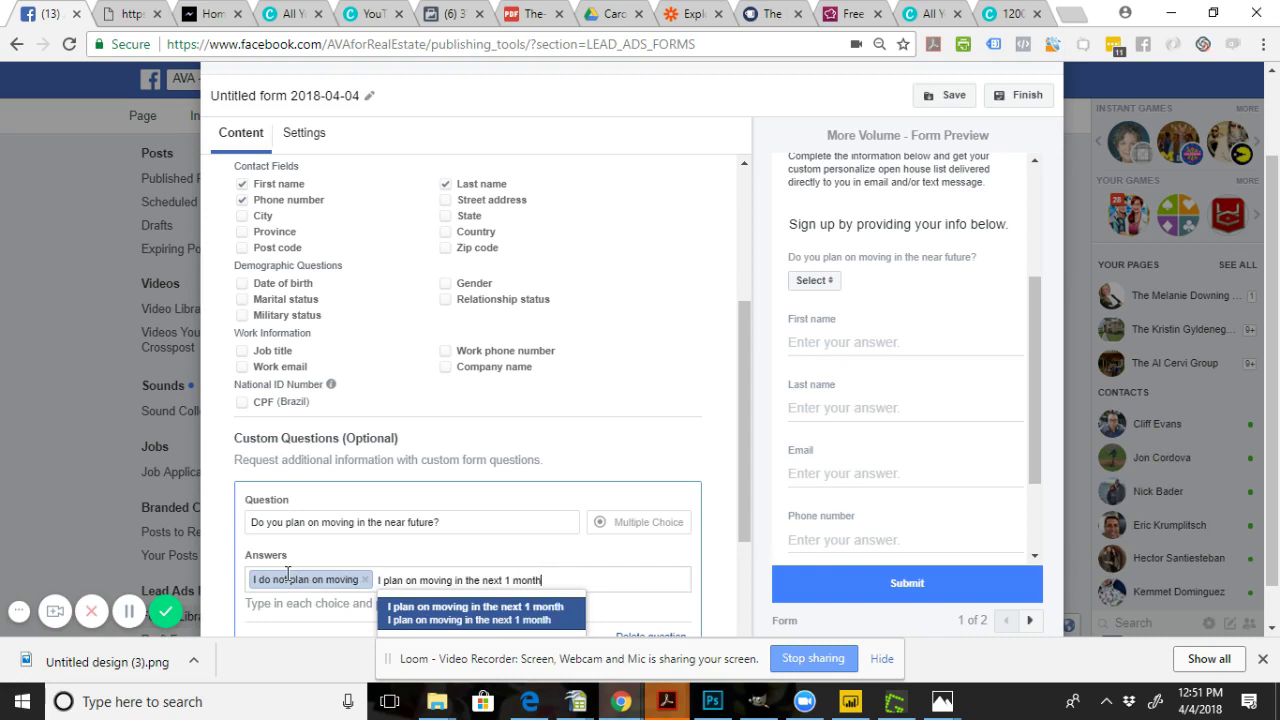
click(442, 577)
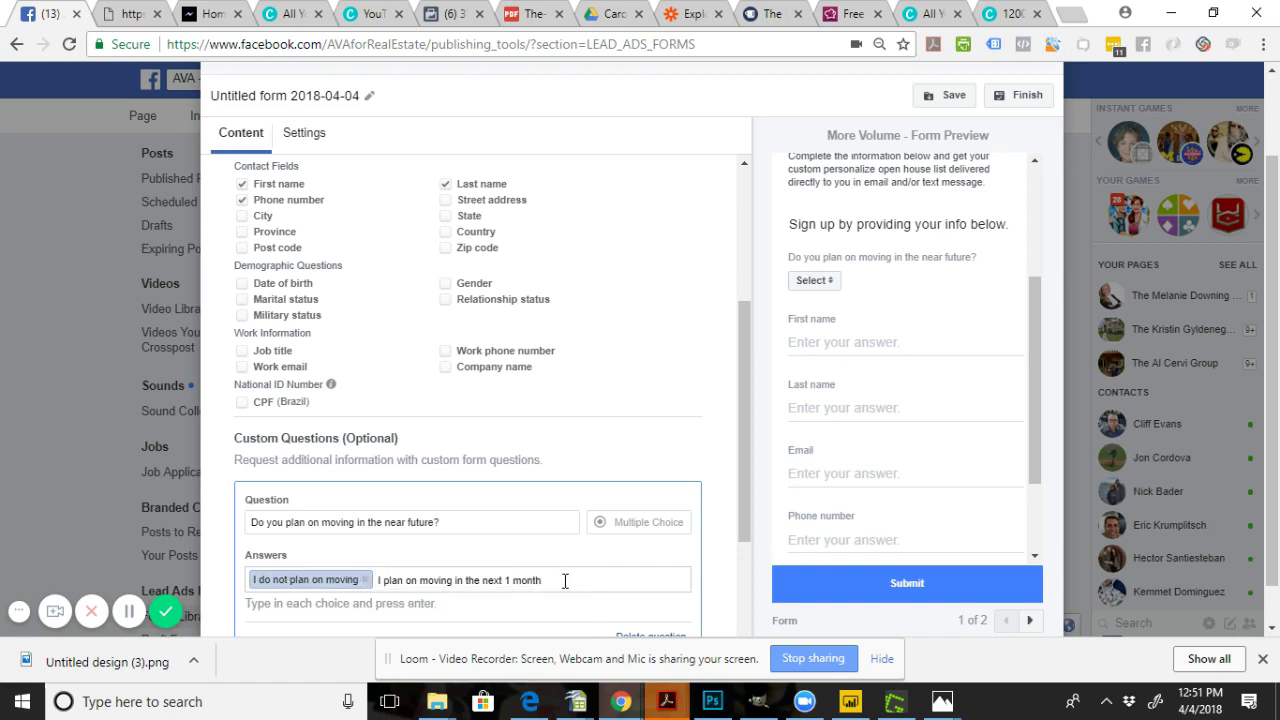
drag(563, 580, 378, 583)
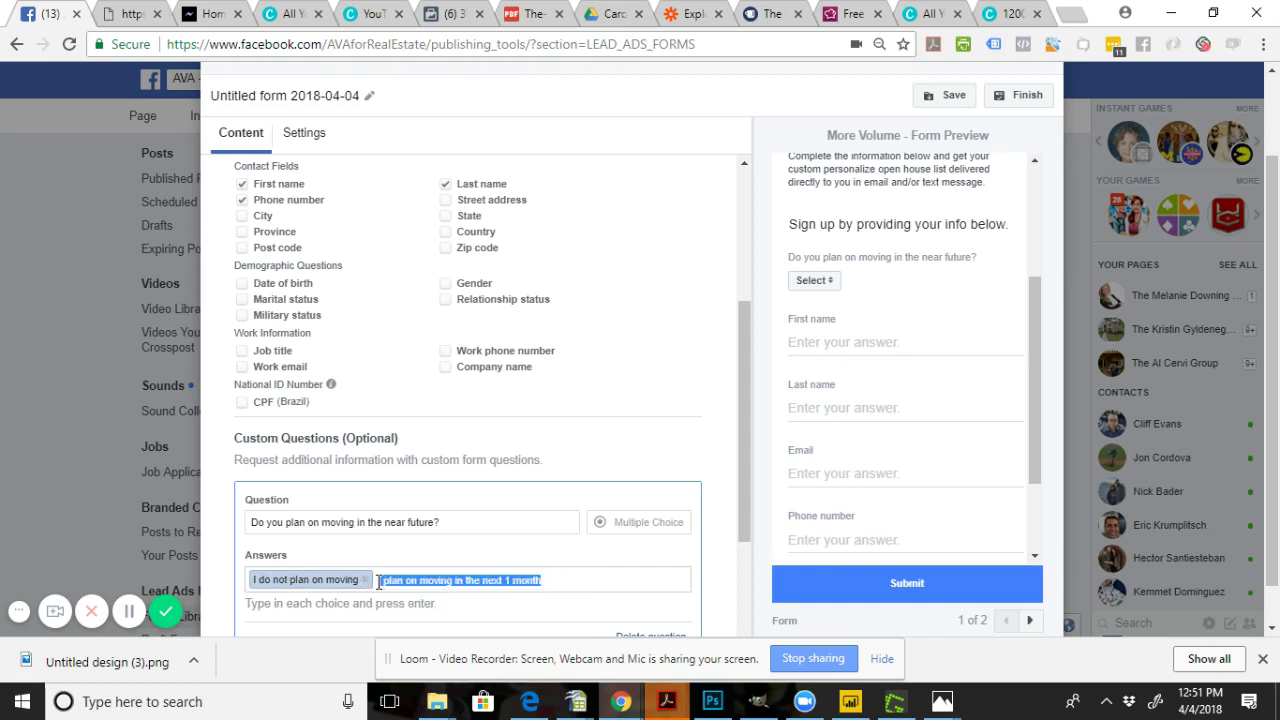
click(587, 582)
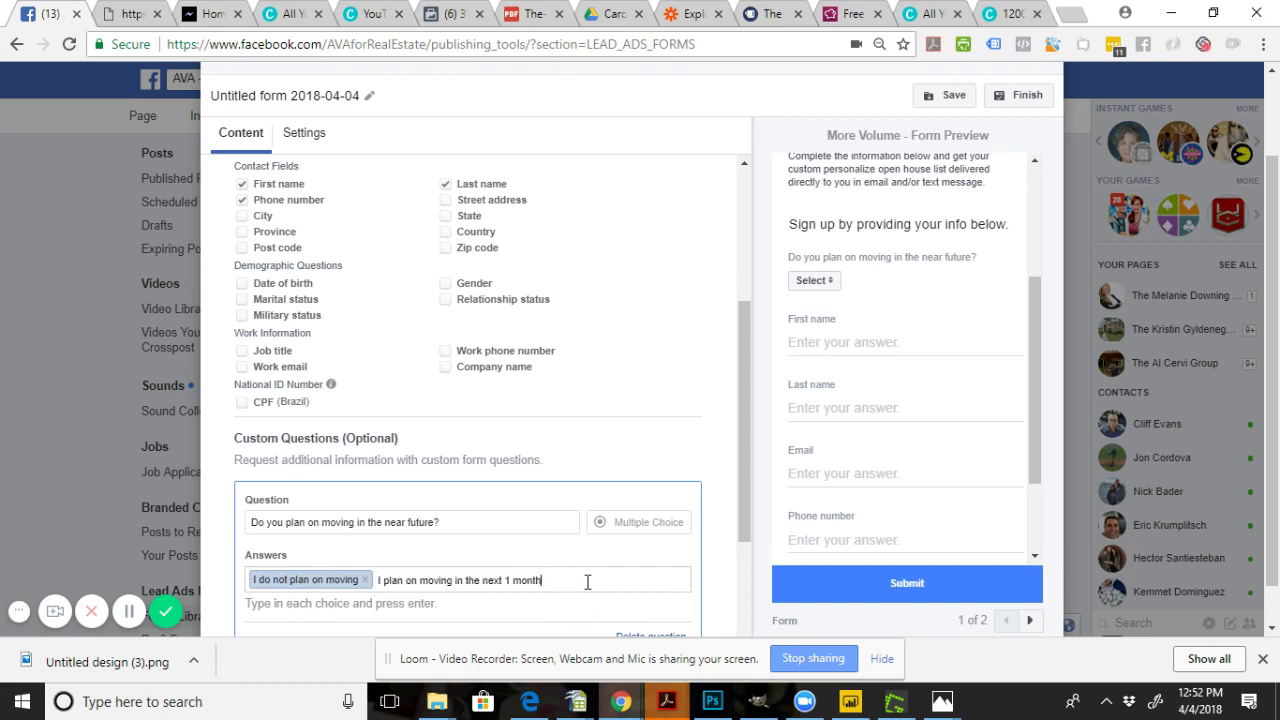
key(Return)
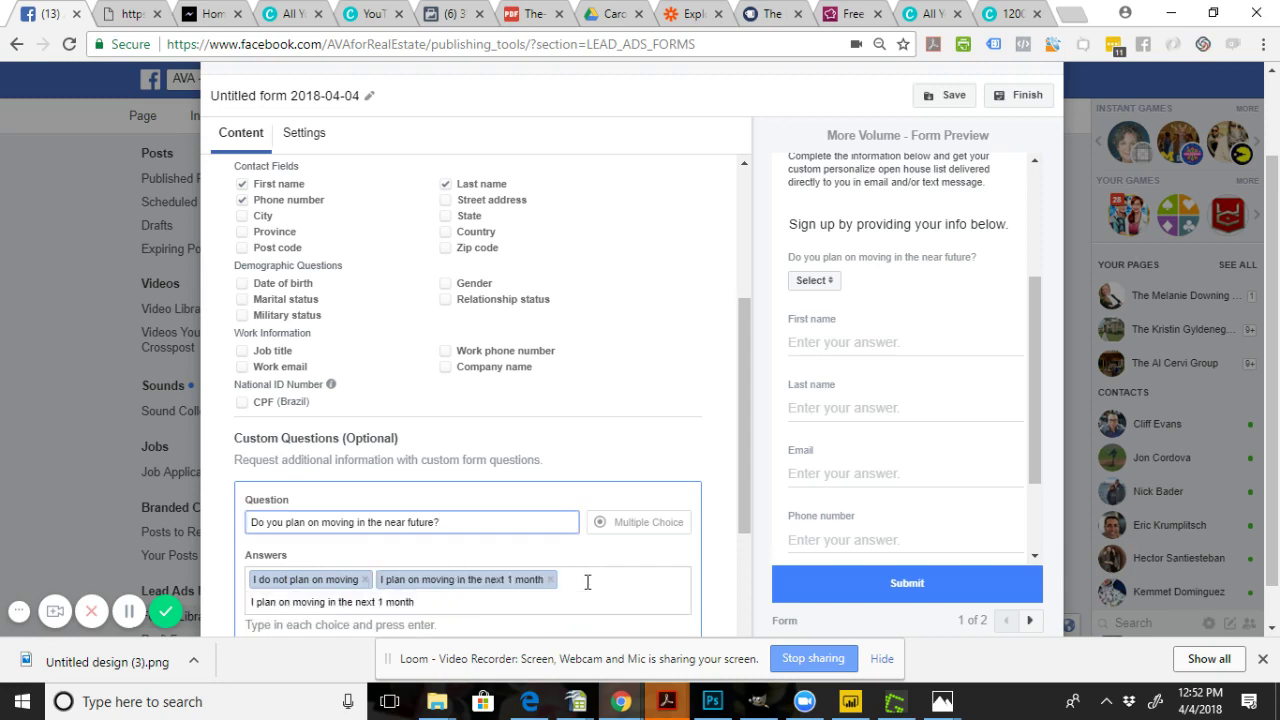
- Reuse the one-month answer's wording to add the third choice "I plan on moving in the next 3 months"
click(476, 597)
triple_click(378, 600)
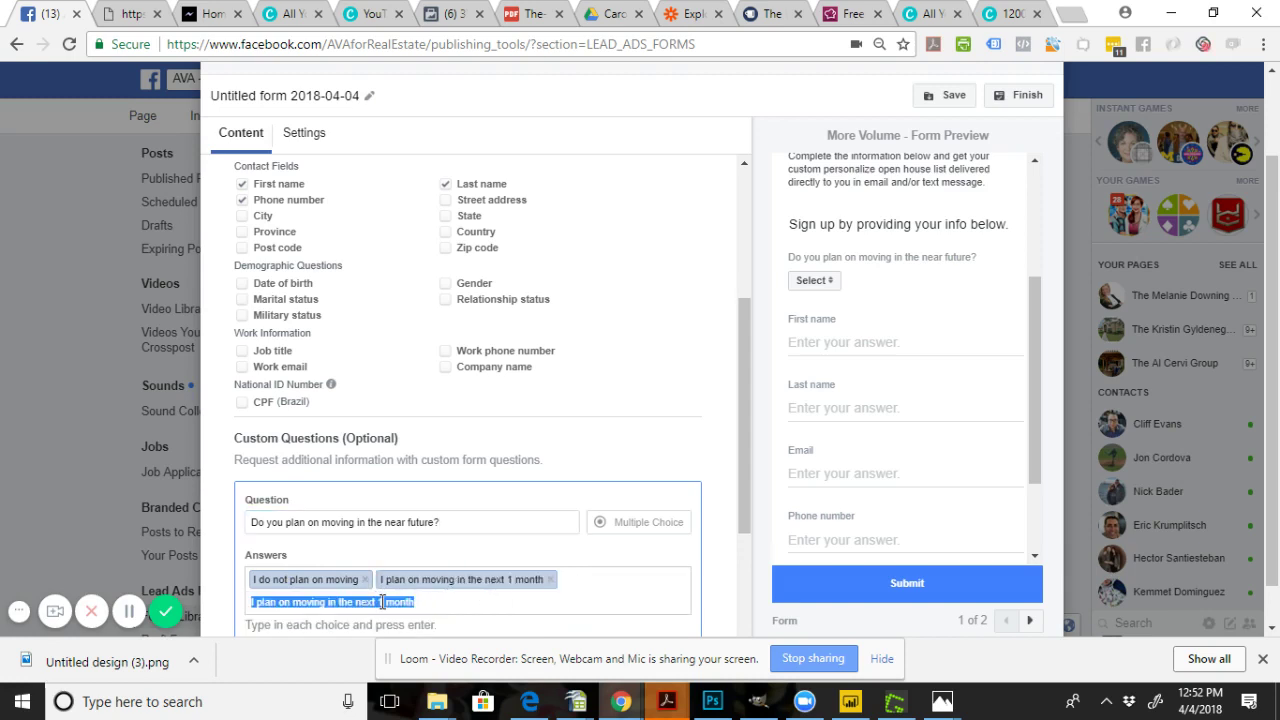
click(381, 601)
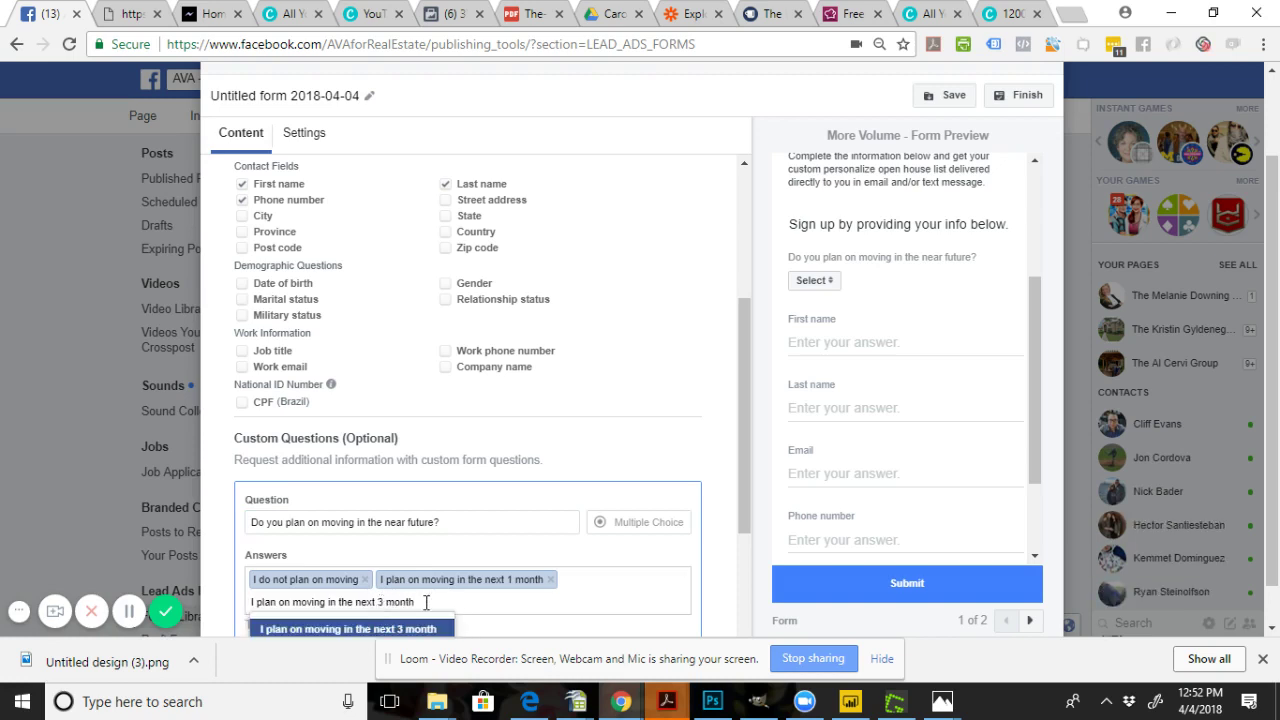
triple_click(428, 601)
text(s)
key(ctrl+z)
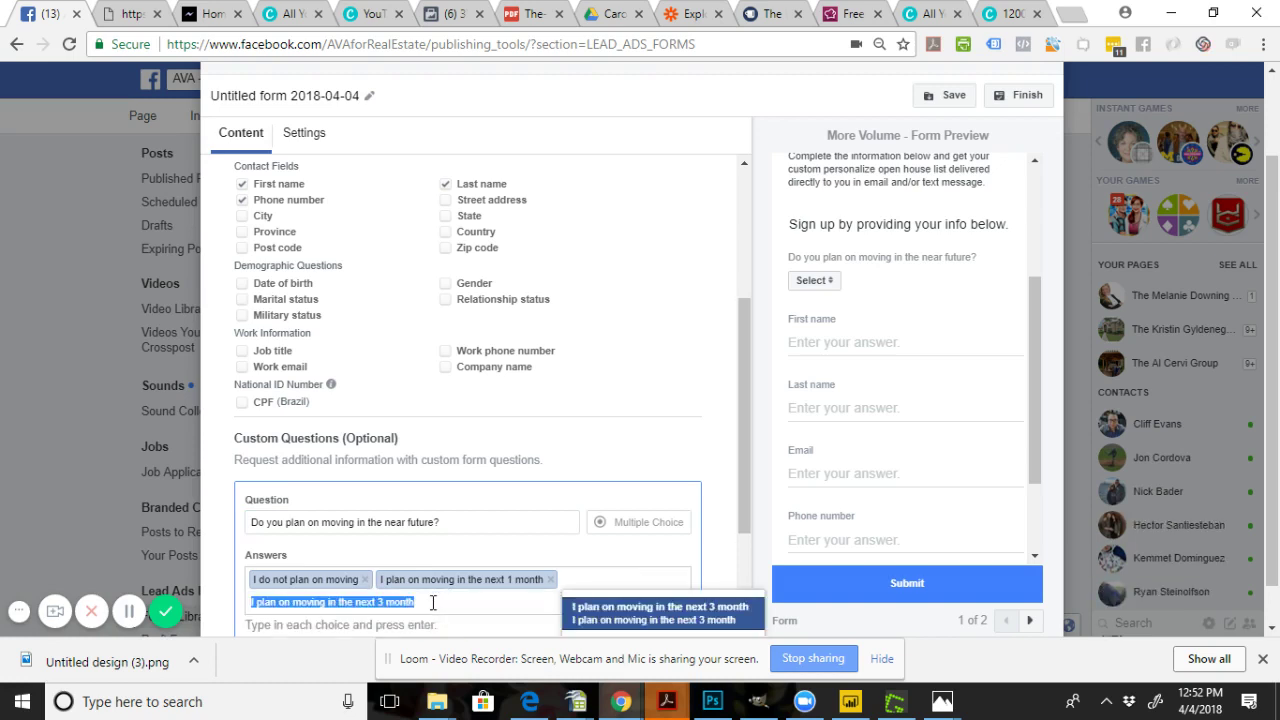
click(433, 603)
text(s)
key(Return)
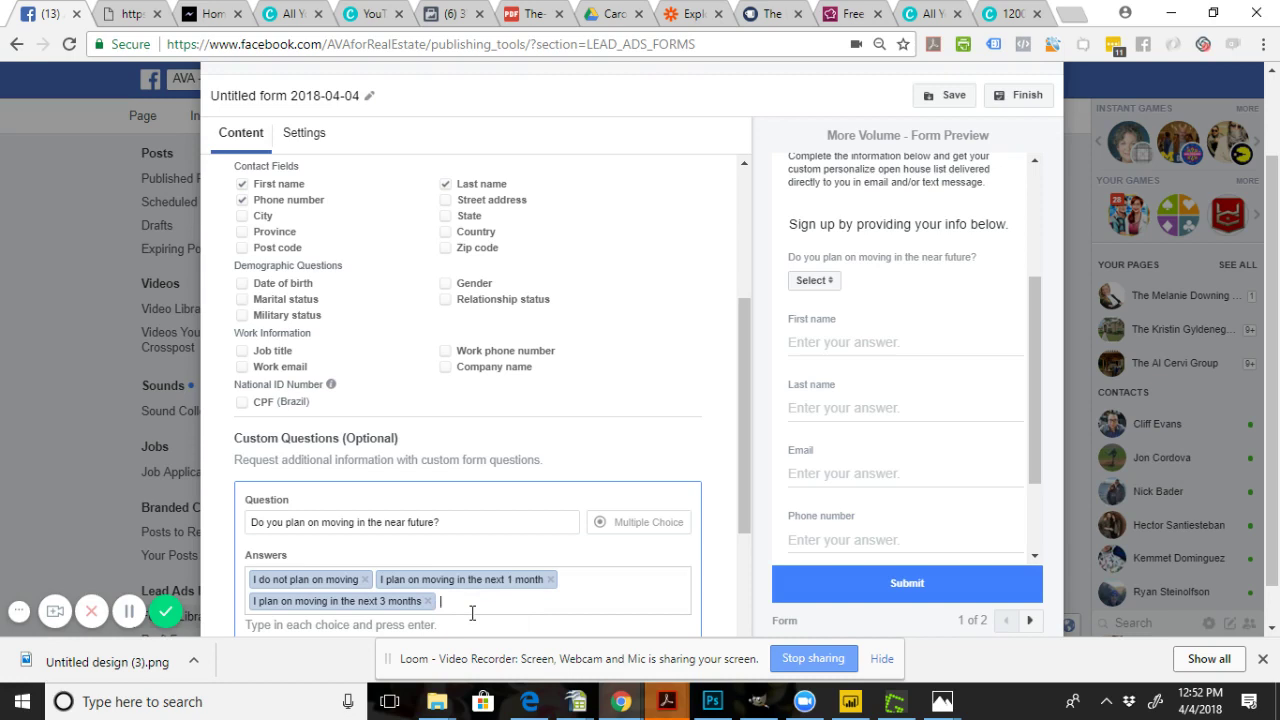
- Add "I plan on moving in the next 6 months" as the fourth answer choice of the custom question
text(I plan on movi)
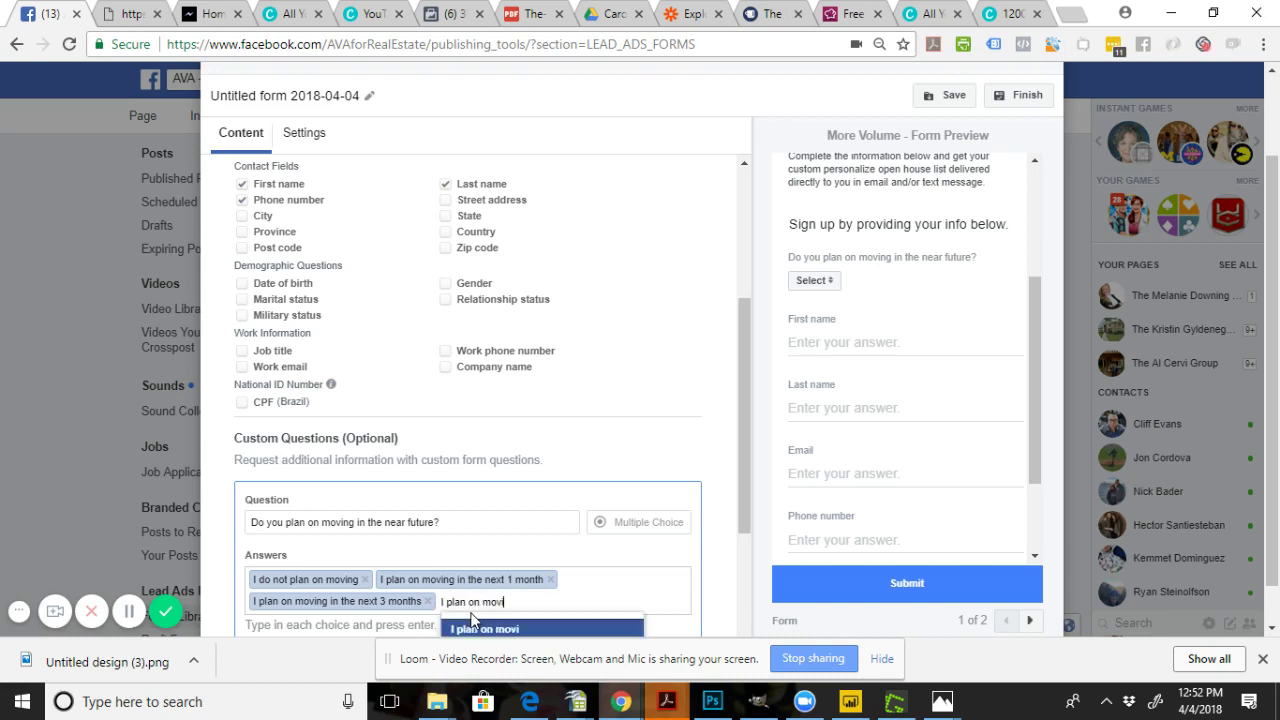
text(ng in the next 6 mont)
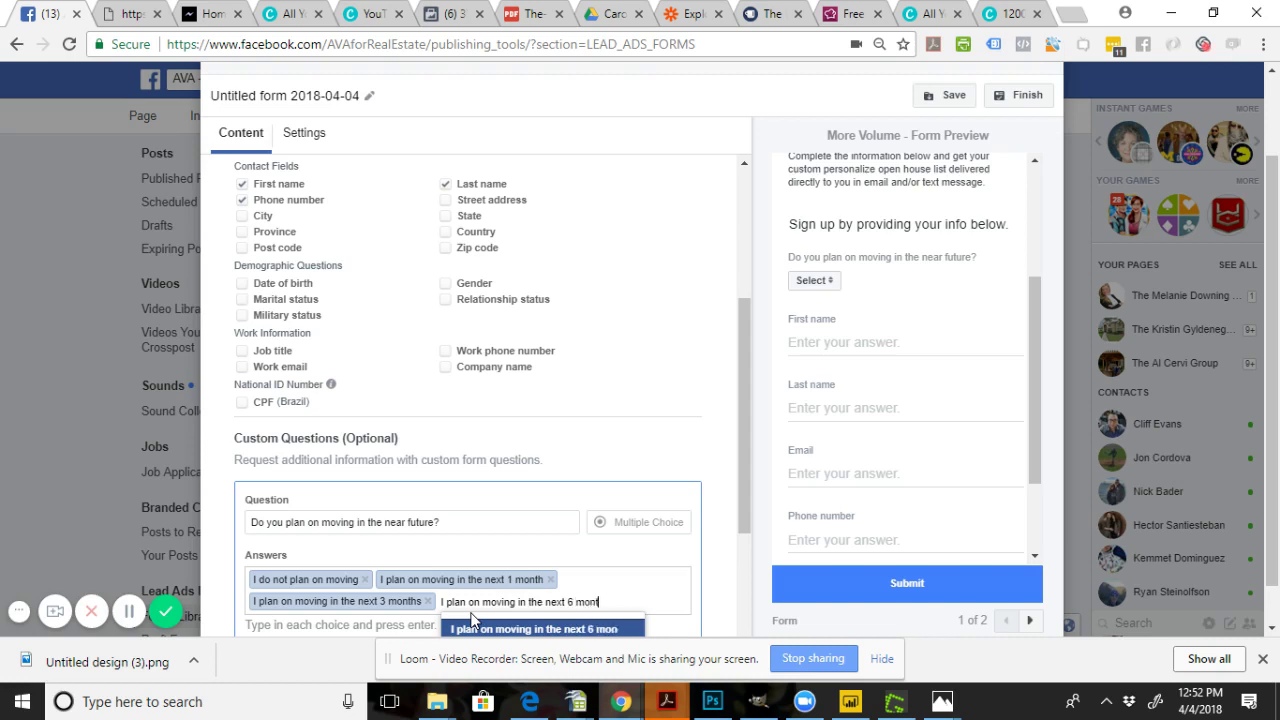
text(hs)
key(Return)
- Add "I plan on moving in the next 12 months" as the fifth answer choice of the custom question
text(I pla)
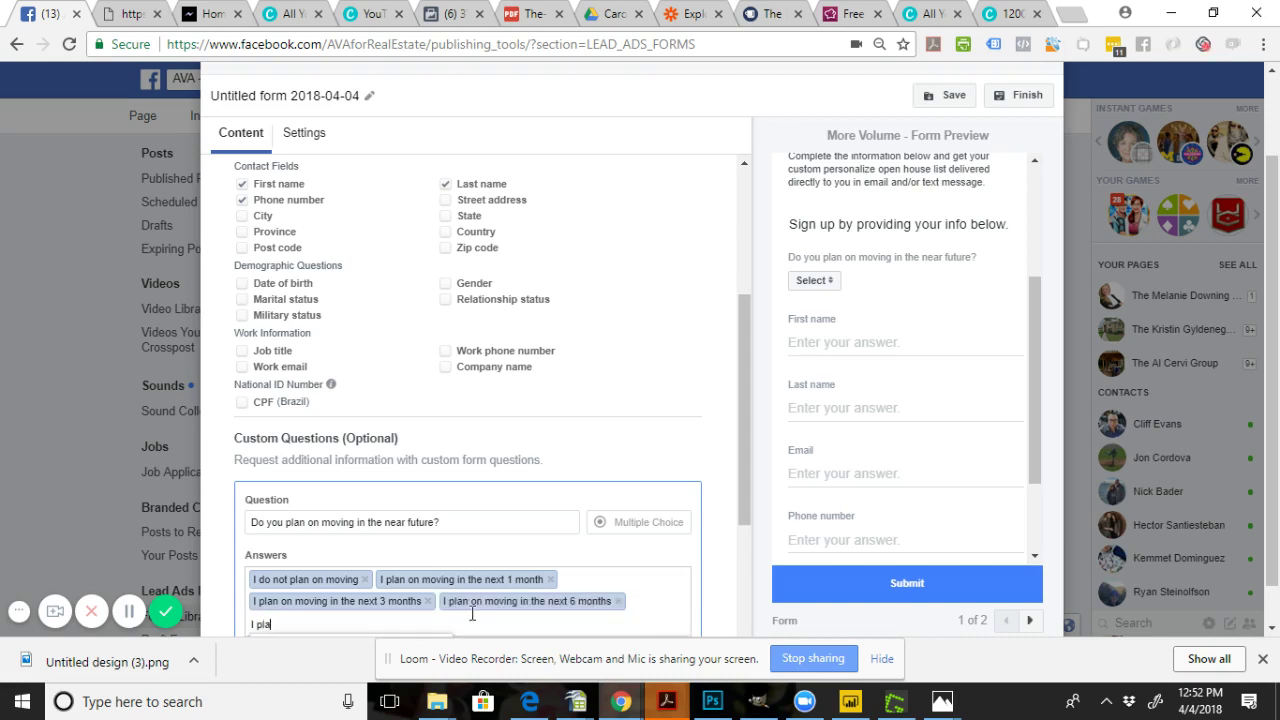
text(n on moving in the ne)
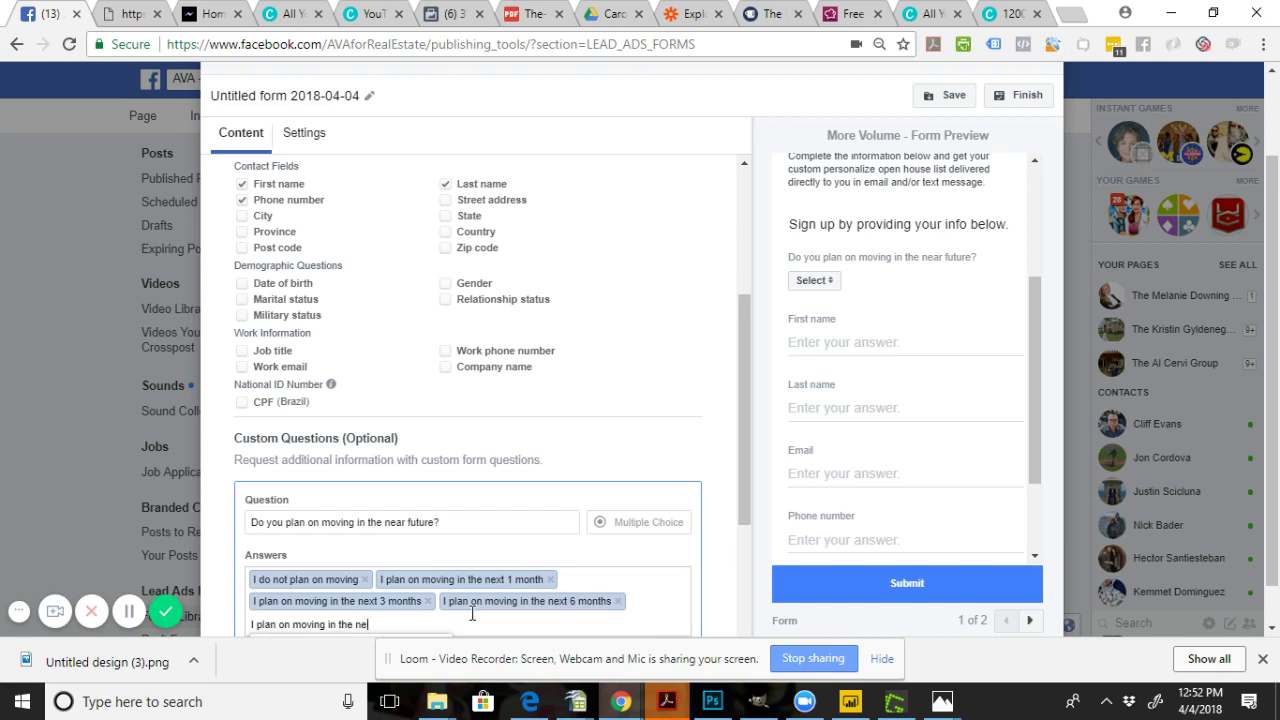
text(xt 12 months)
key(Return)
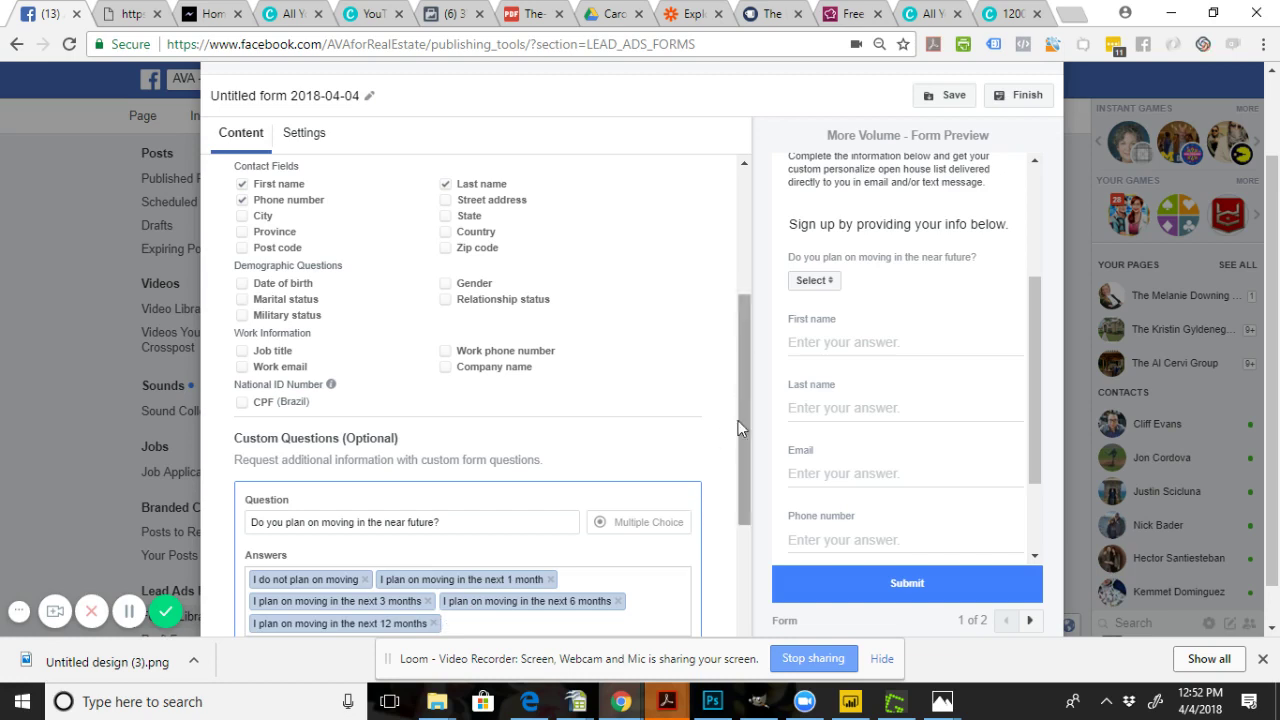
- Review the form preview, including the contact fields and the answer choices offered for the moving question
drag(738, 428, 749, 517)
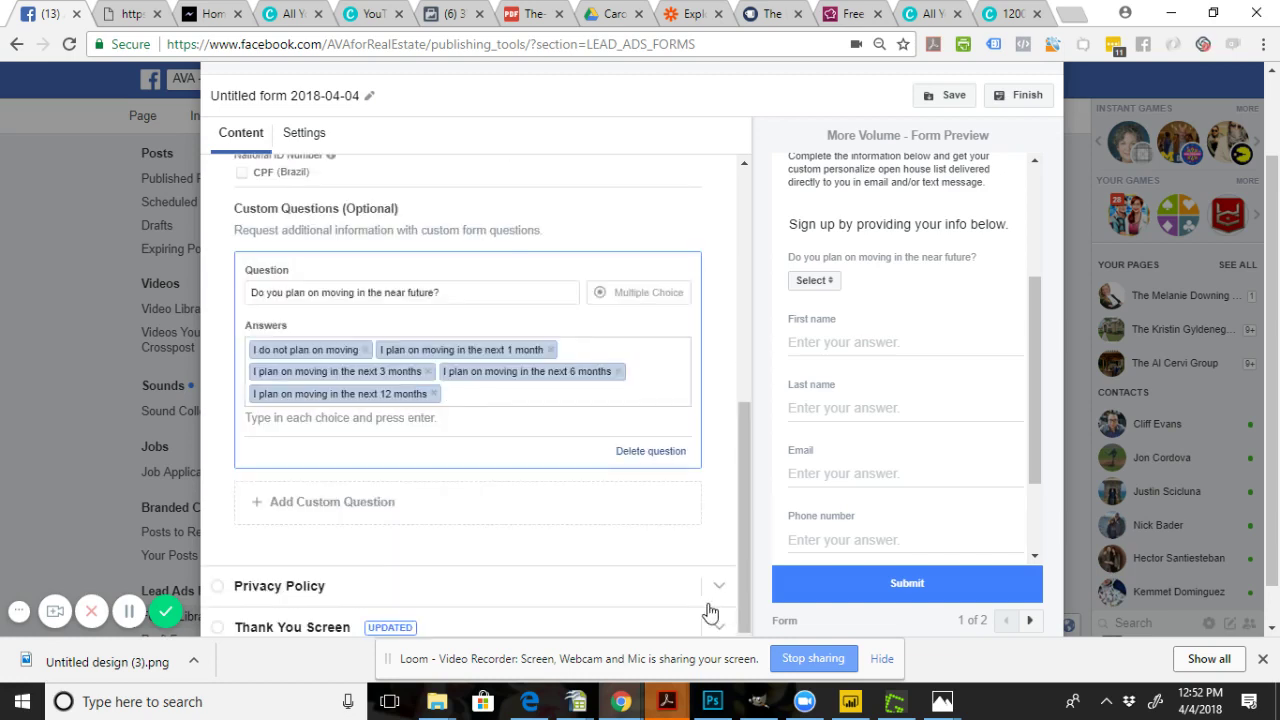
scroll(1040, 400, up, 2)
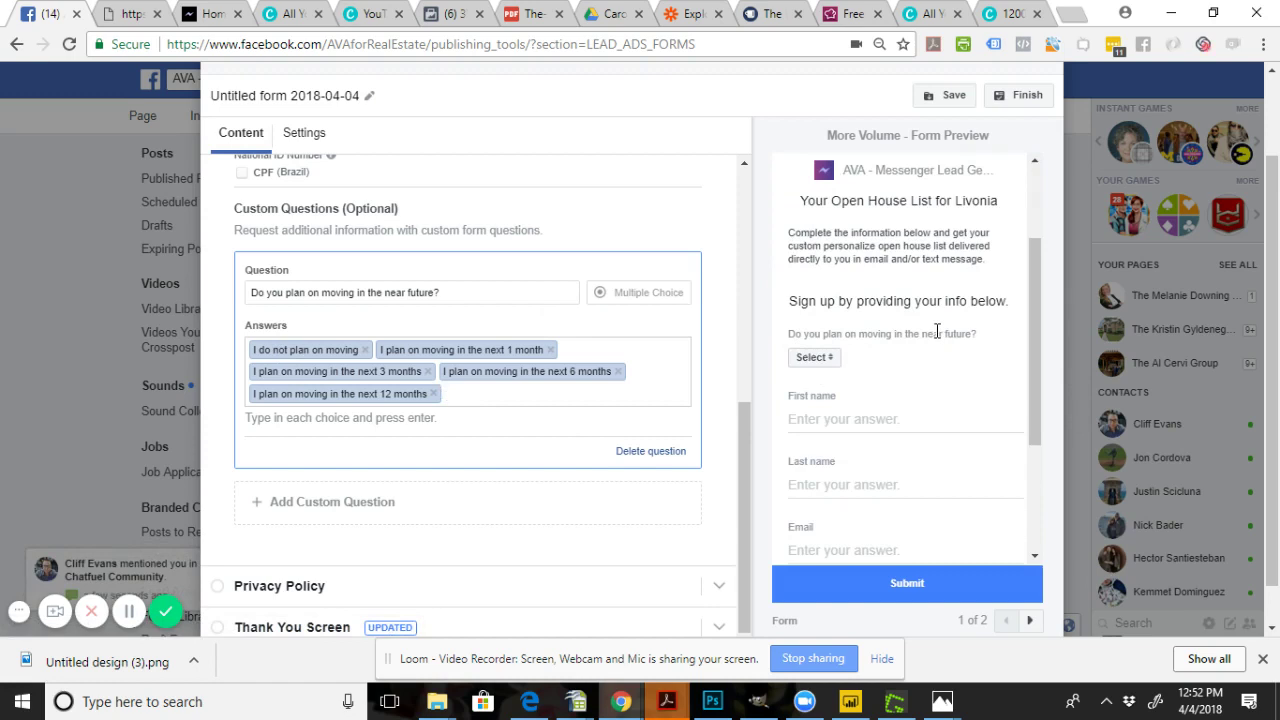
drag(1032, 333, 1036, 440)
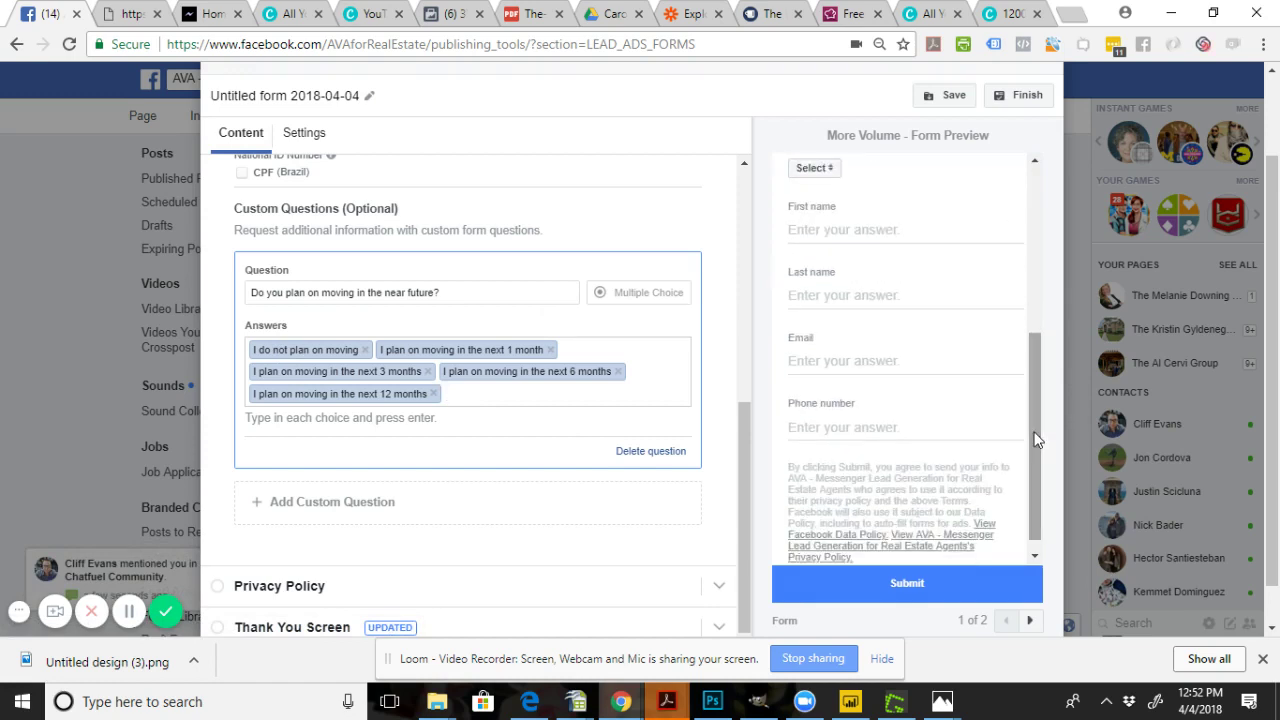
drag(1271, 447, 1271, 491)
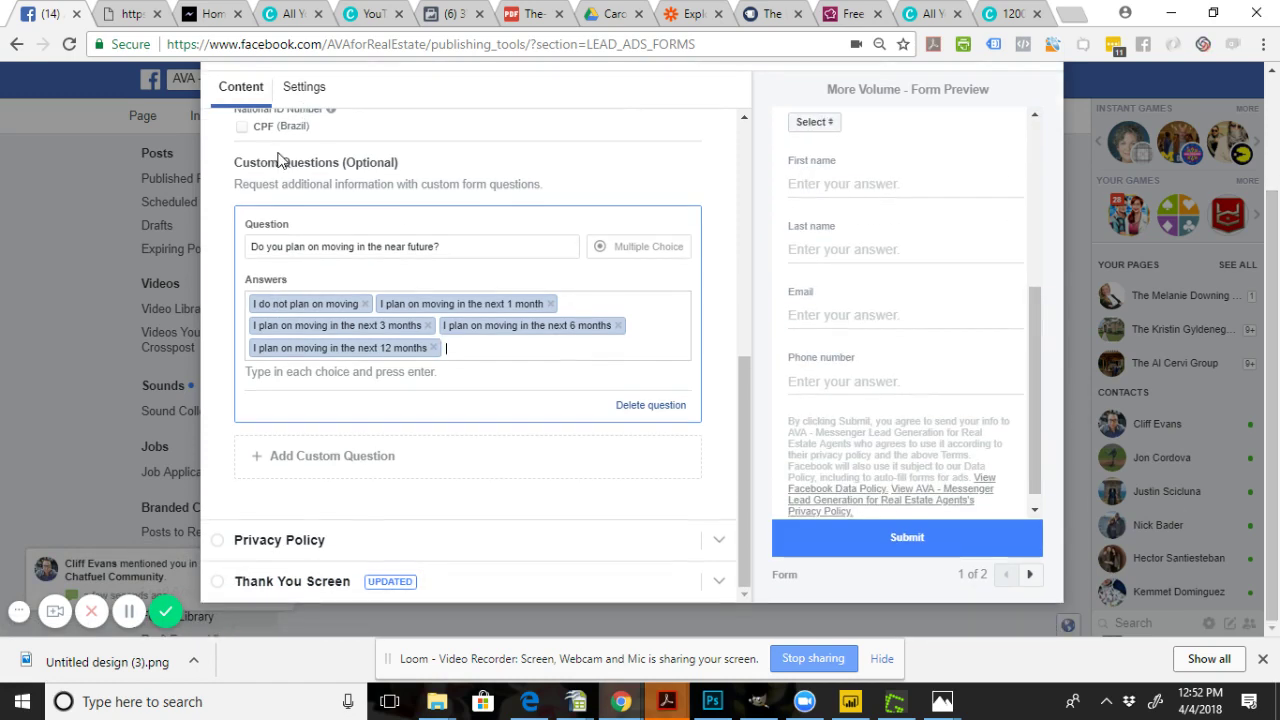
click(802, 129)
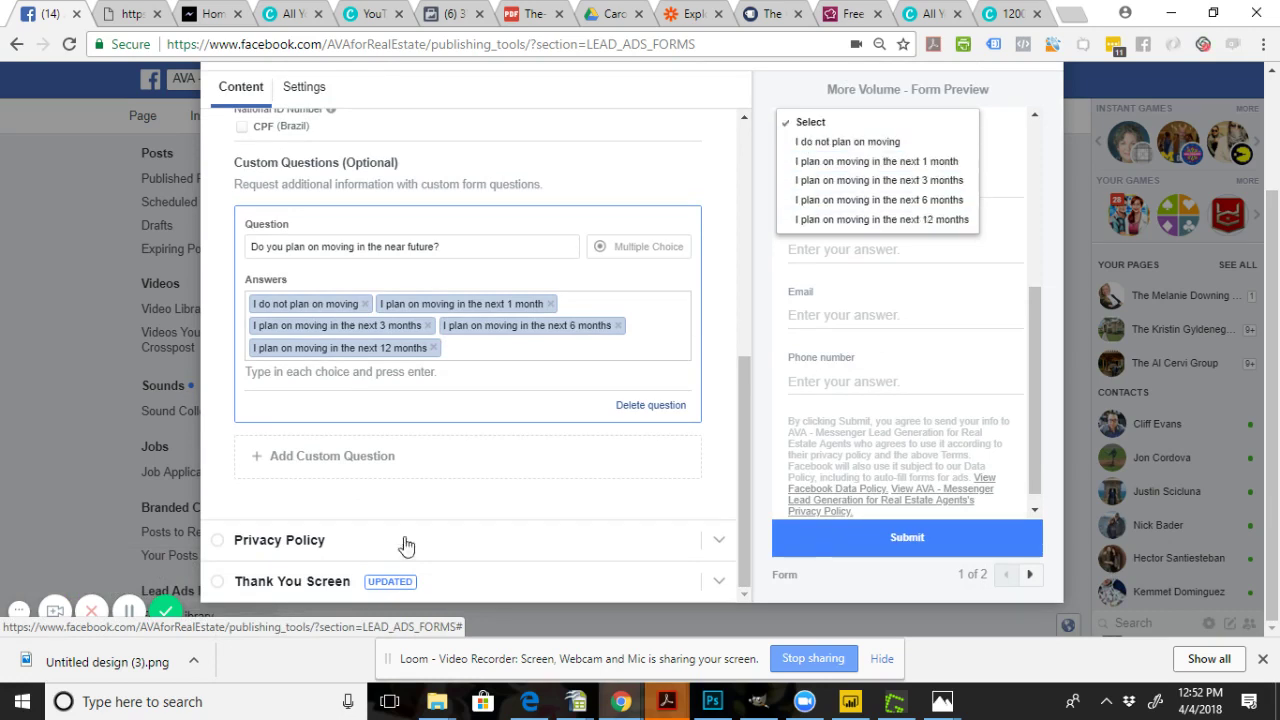
click(365, 511)
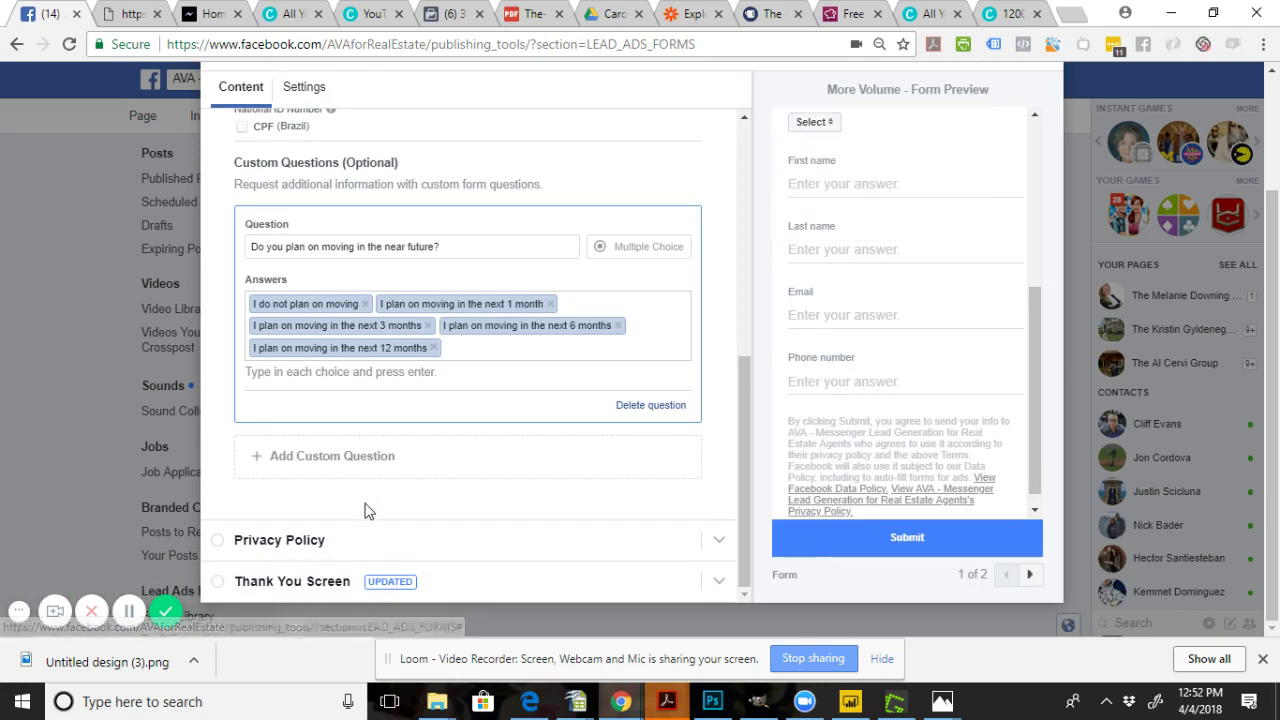
- Open the Privacy Policy section and set its link text to "Our Privacy Policy"
click(287, 549)
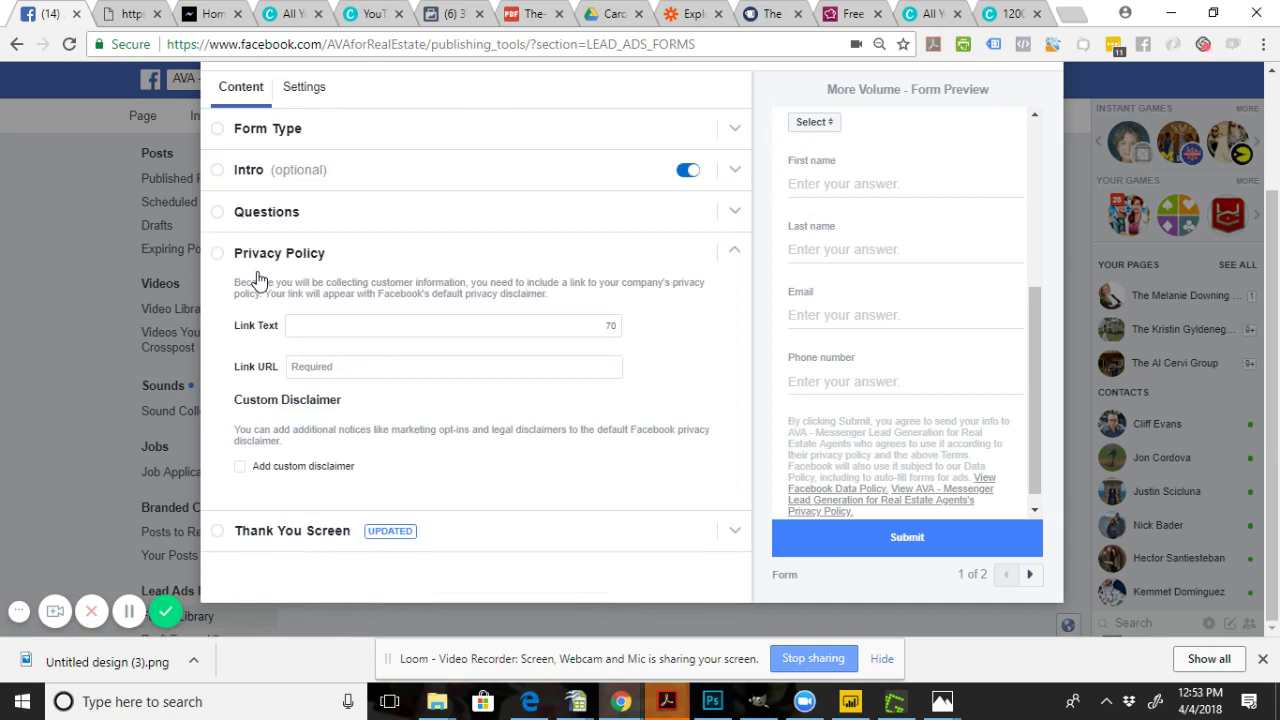
click(313, 320)
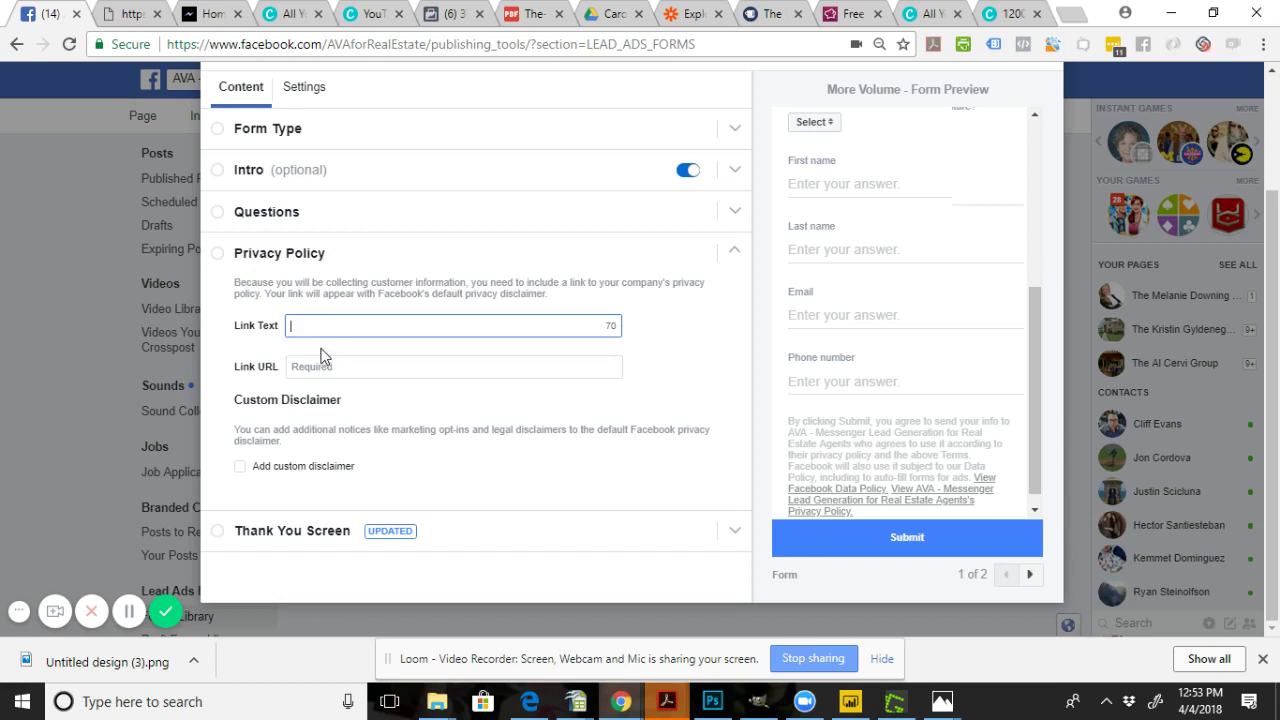
text(Or Pr)
key(BackSpace)
key(BackSpace)
key(BackSpace)
key(BackSpace)
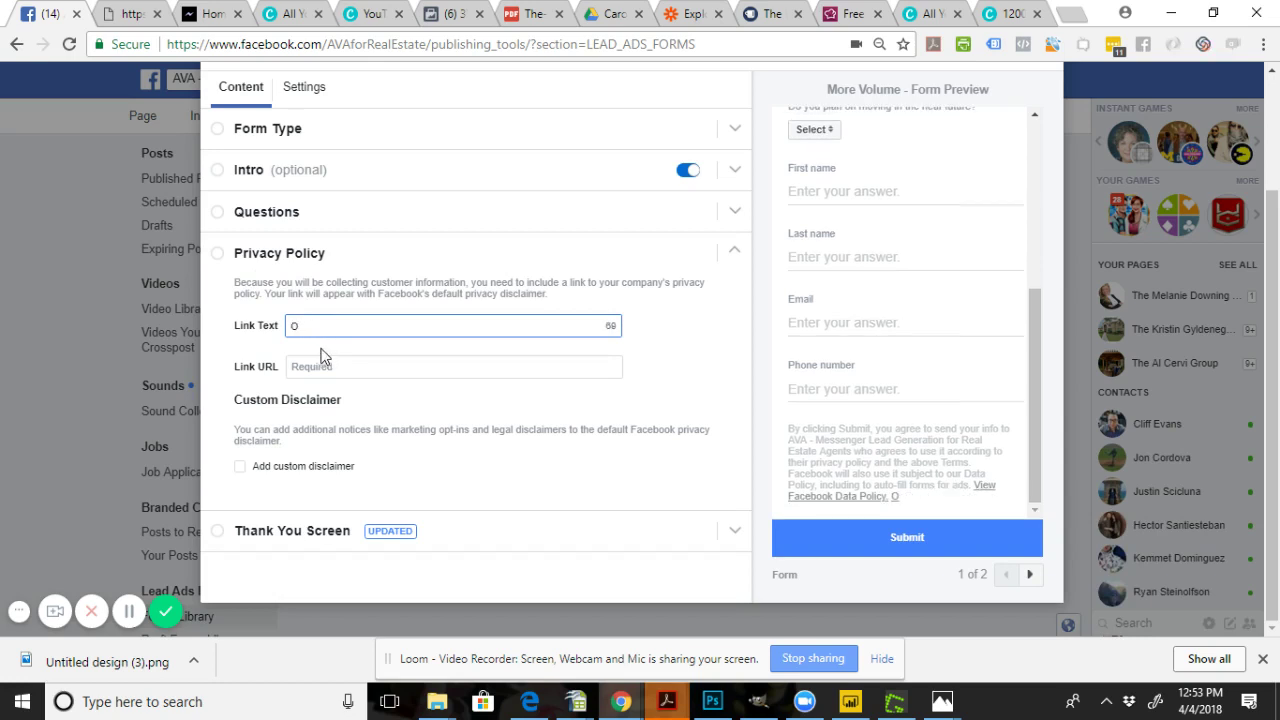
text(ur Privacy Policy)
- Copy the Privacy Policy link address from the avaleadgen.com footer and paste it as the form's privacy policy link URL
click(210, 13)
click(911, 493)
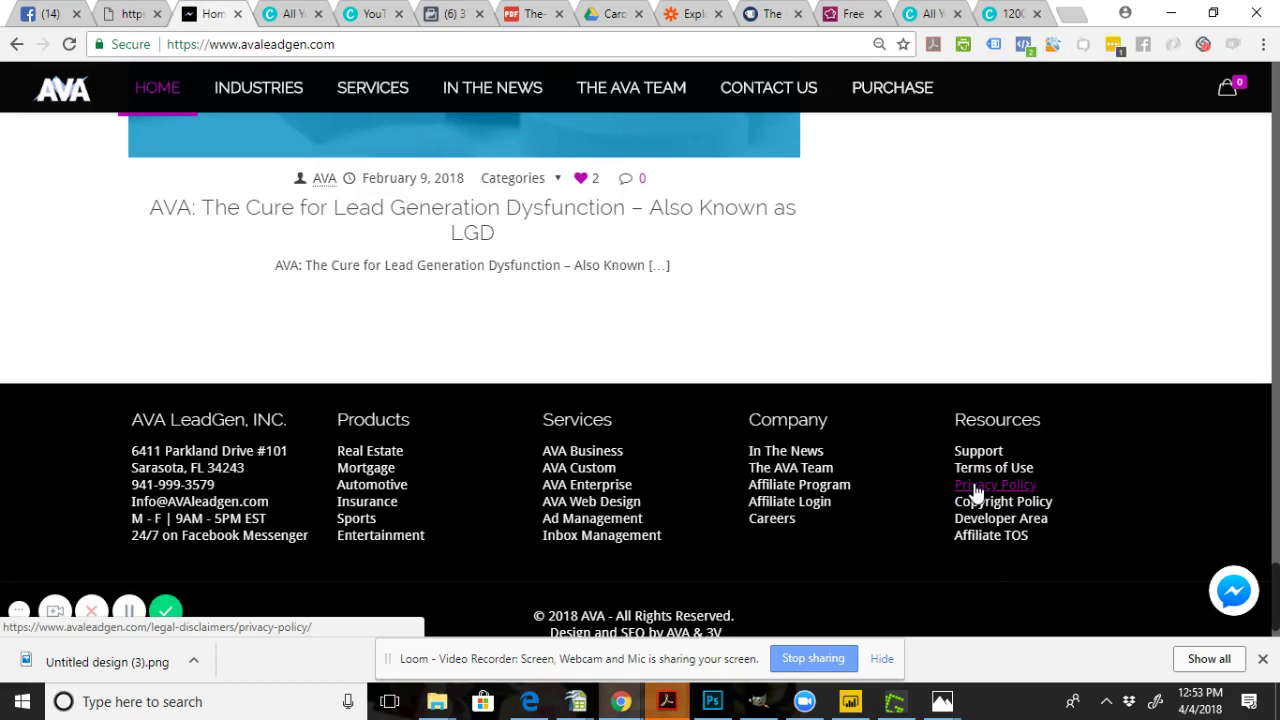
right_click(976, 490)
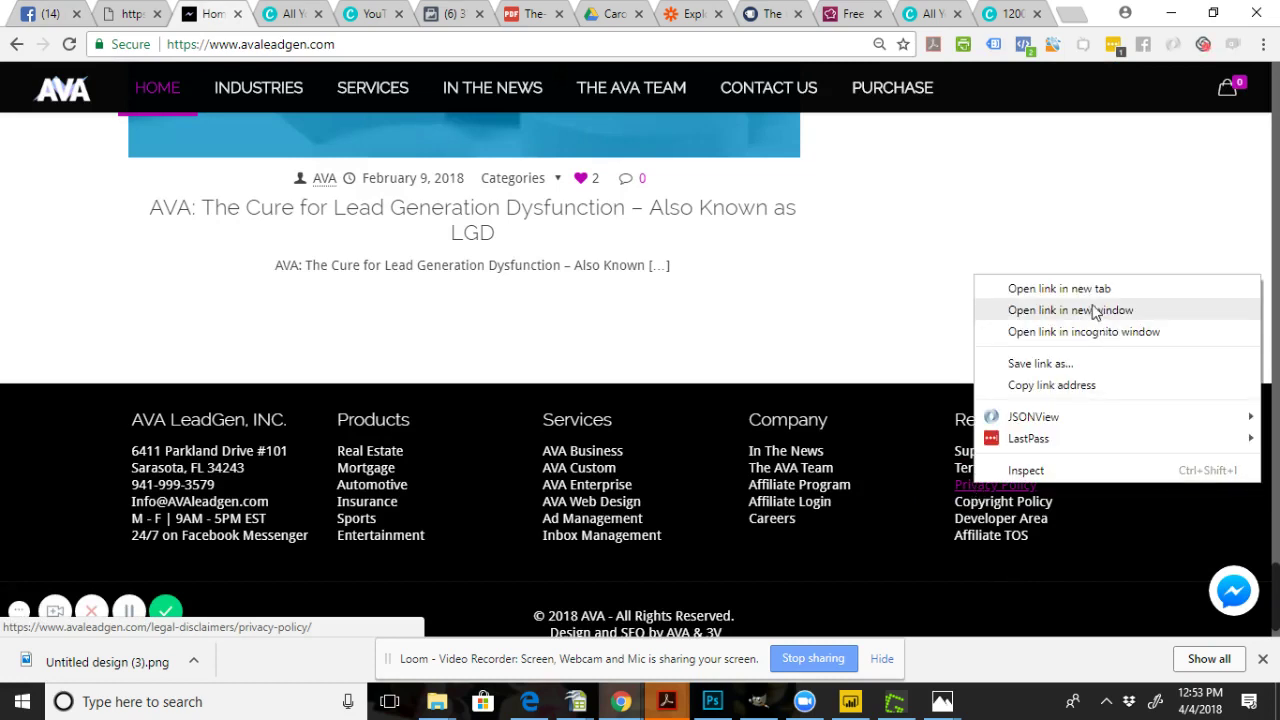
click(1098, 388)
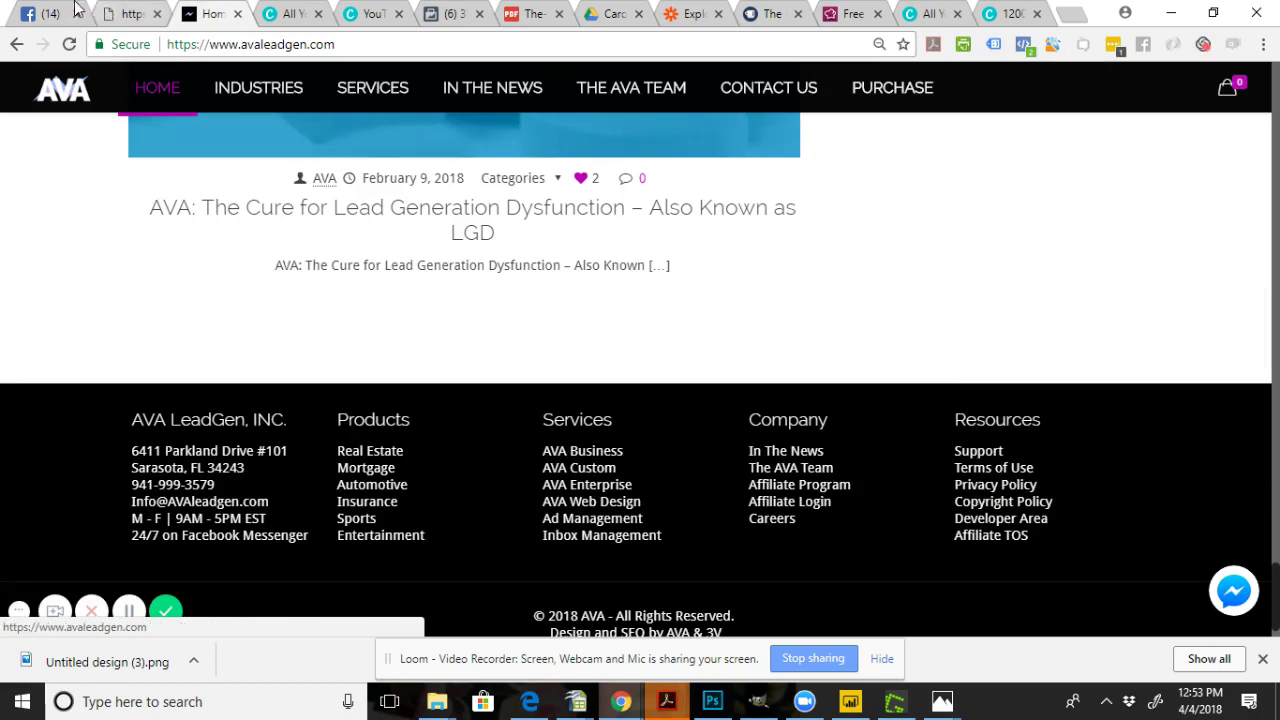
click(116, 16)
click(50, 12)
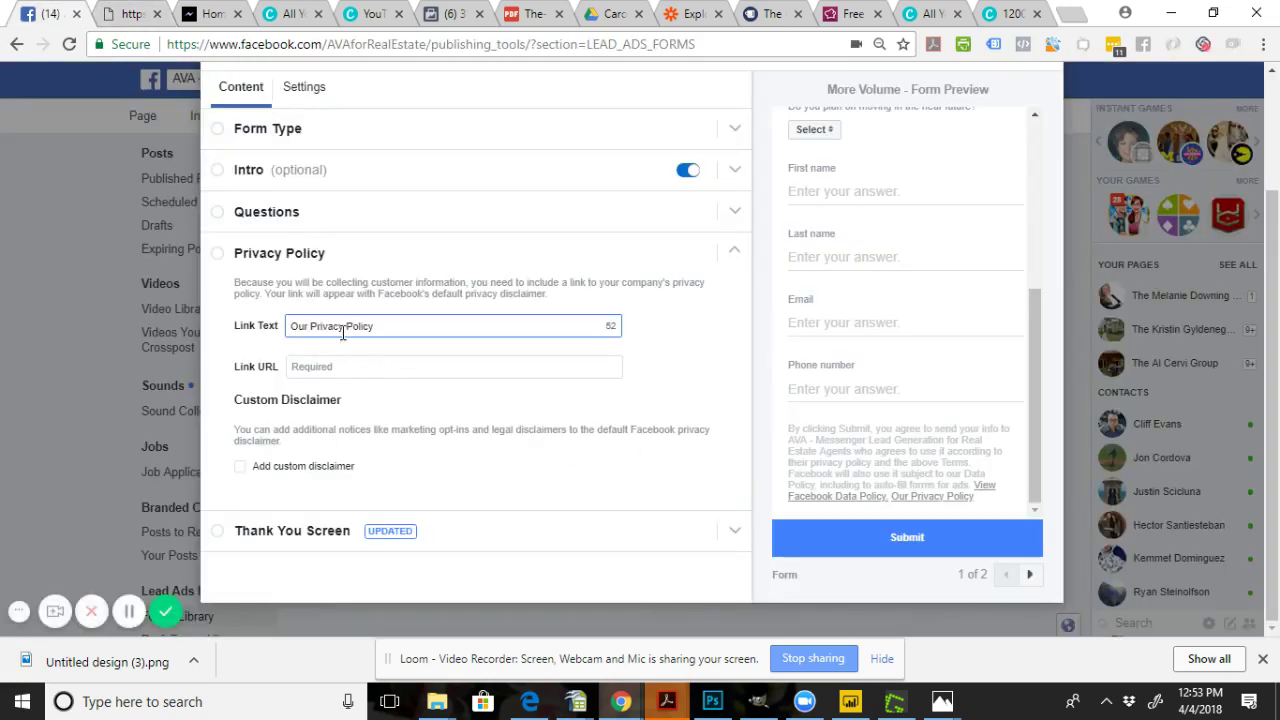
click(319, 368)
key(ctrl+v)
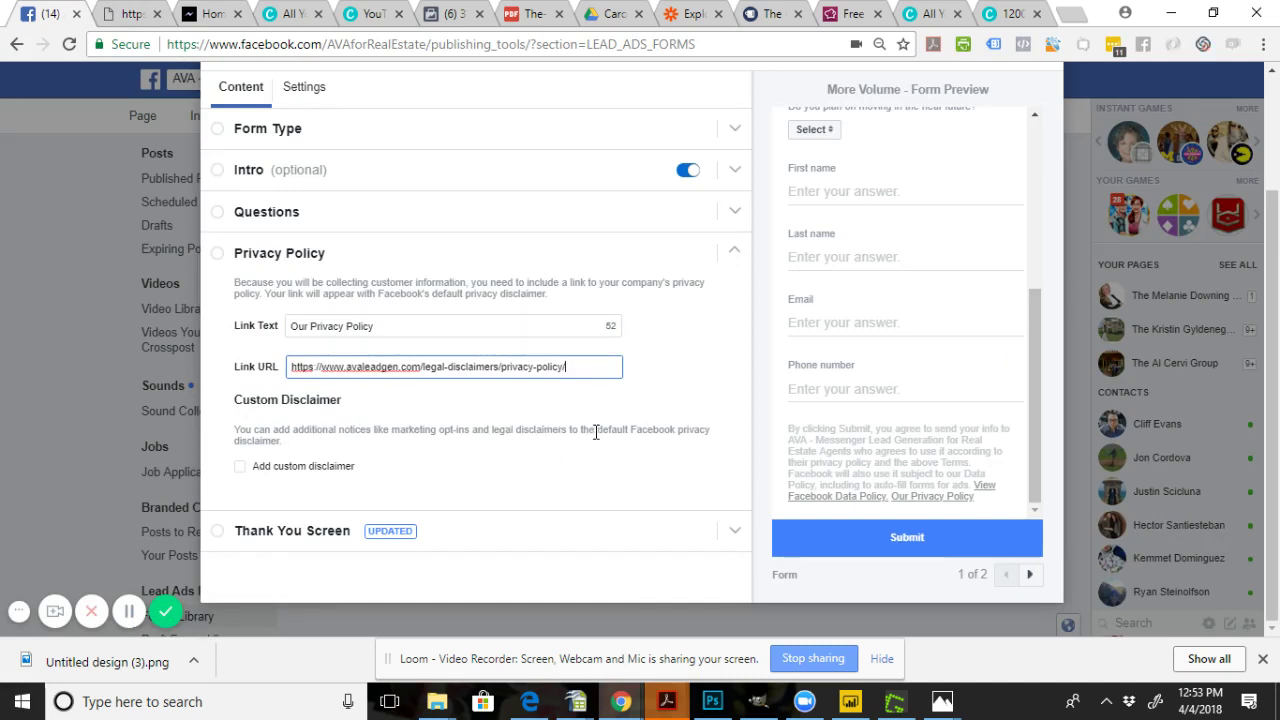
click(241, 470)
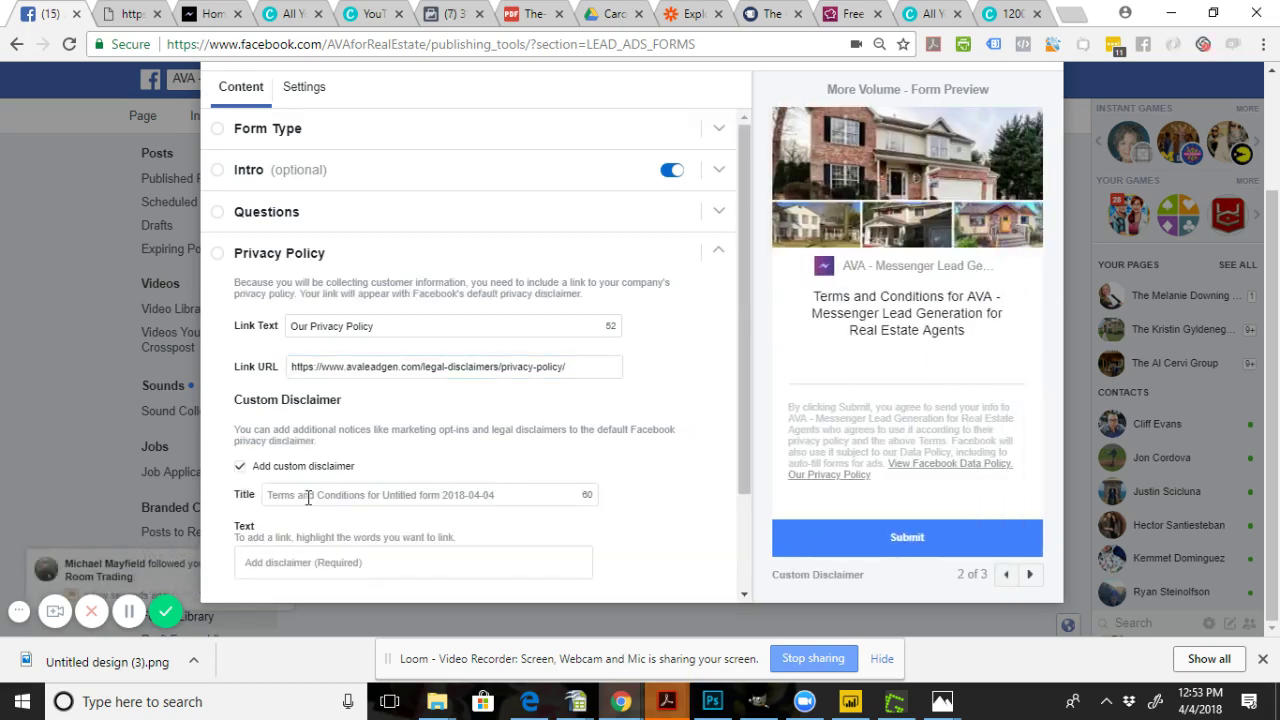
click(309, 497)
drag(748, 320, 736, 446)
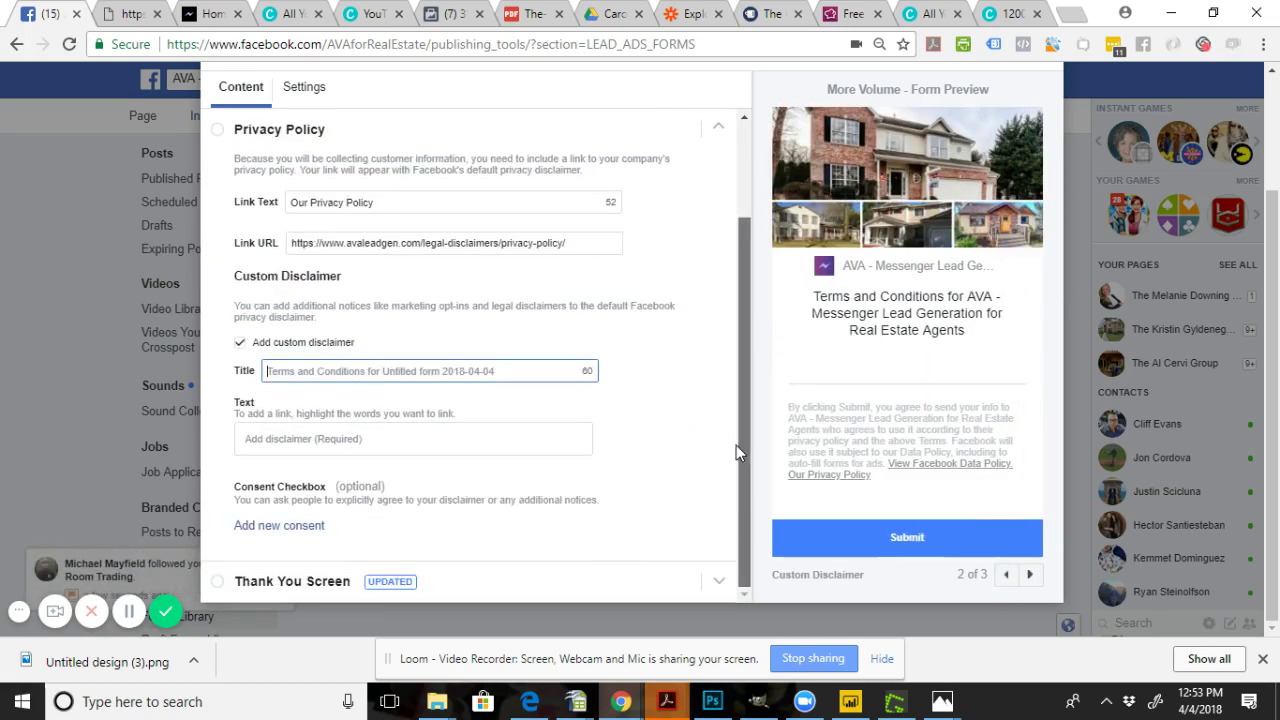
click(281, 434)
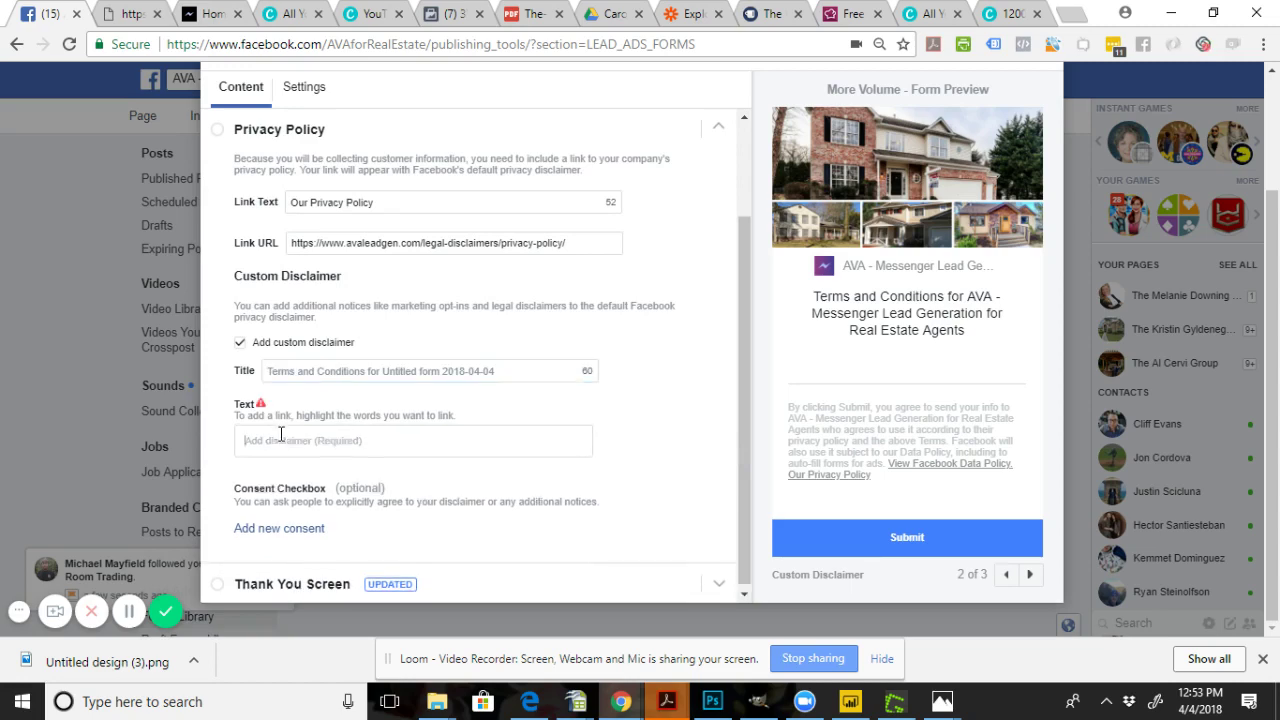
click(240, 343)
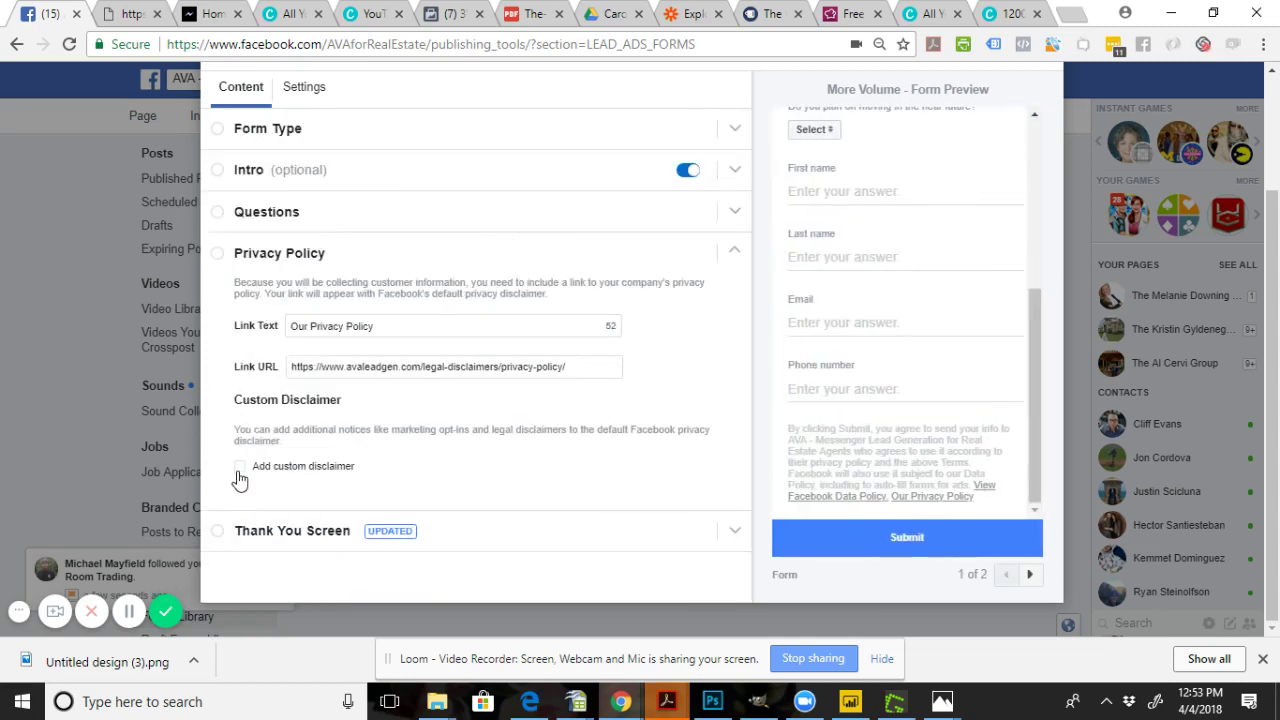
- Open the Thank You Screen section and examine its headline, description, button type options, button text and website link fields
click(266, 532)
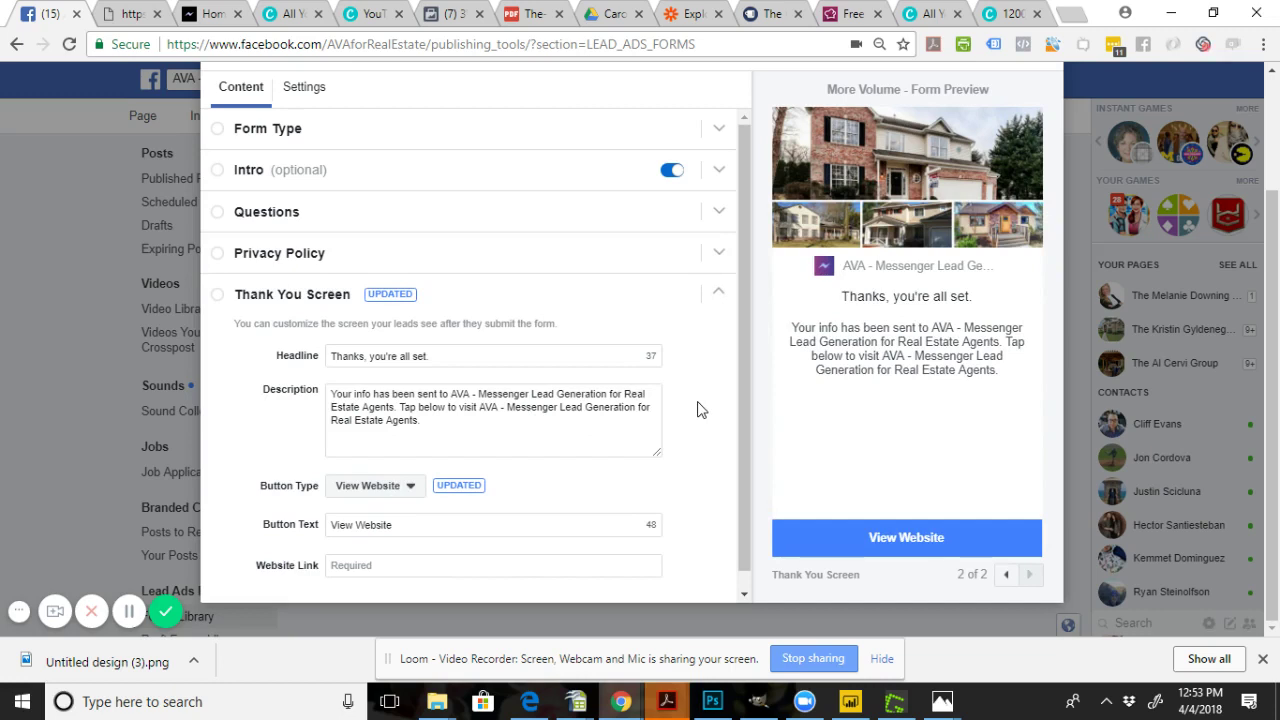
click(397, 350)
click(388, 406)
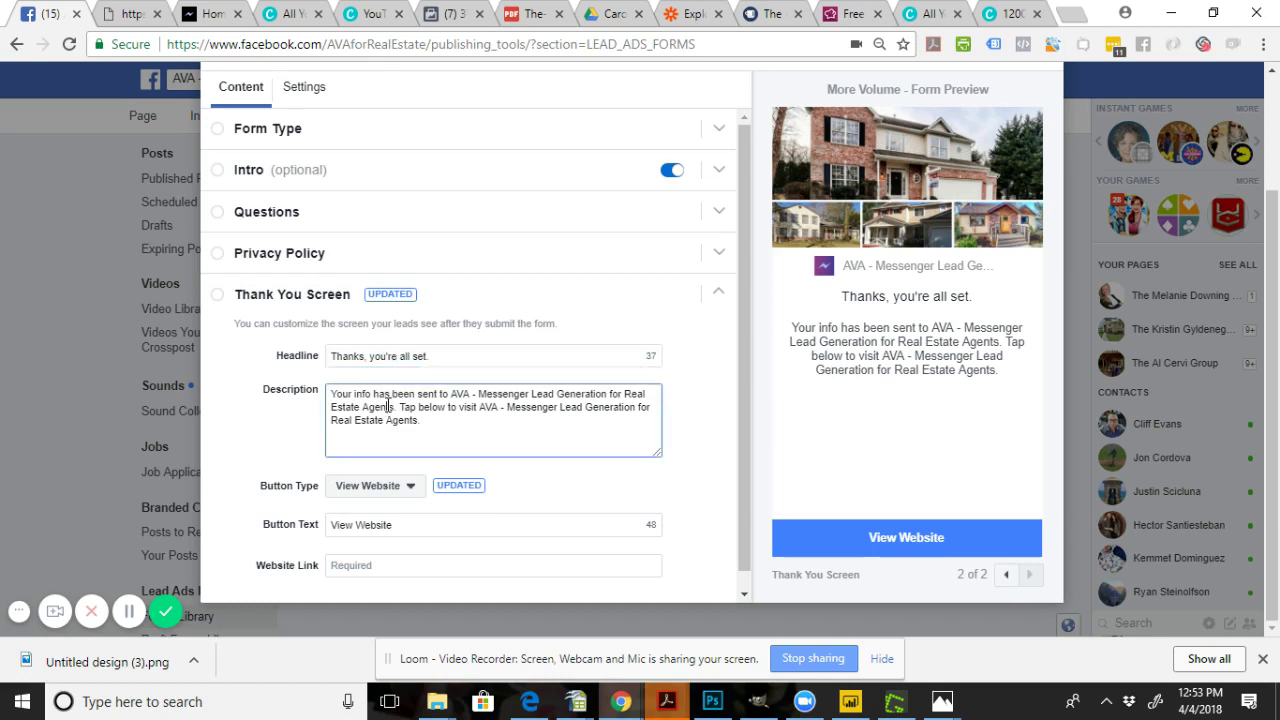
click(404, 490)
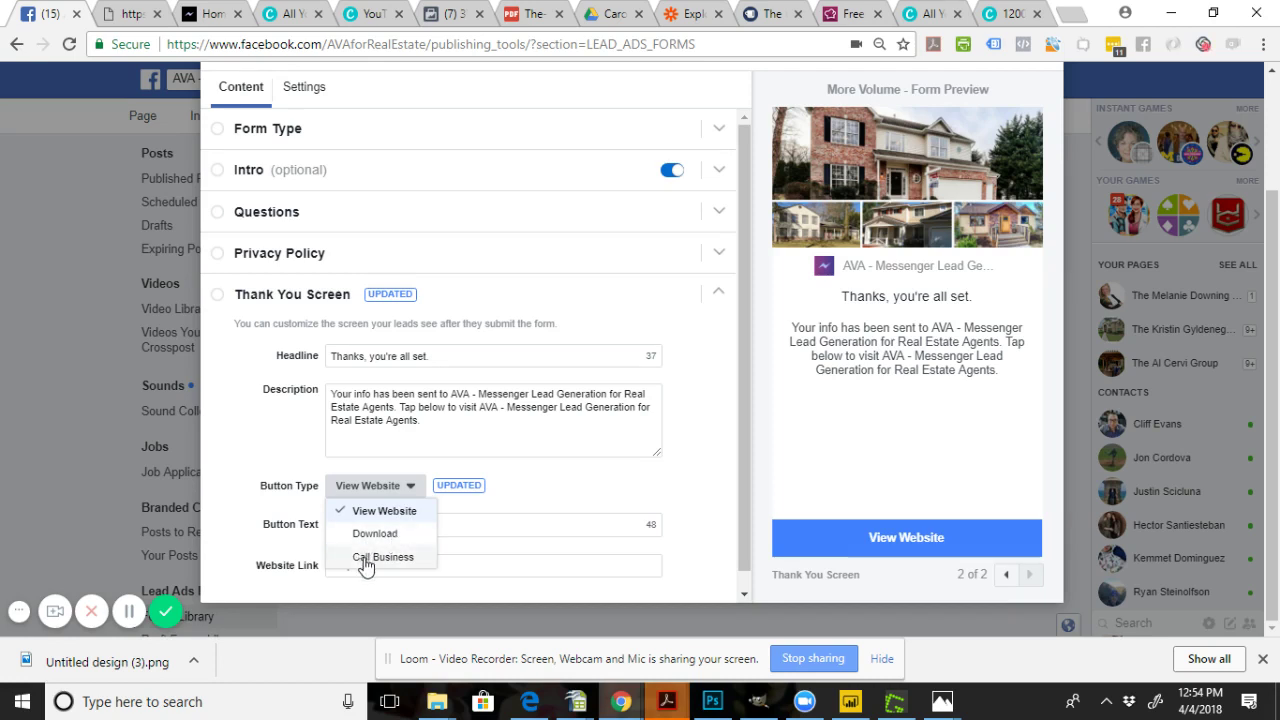
click(509, 488)
click(400, 523)
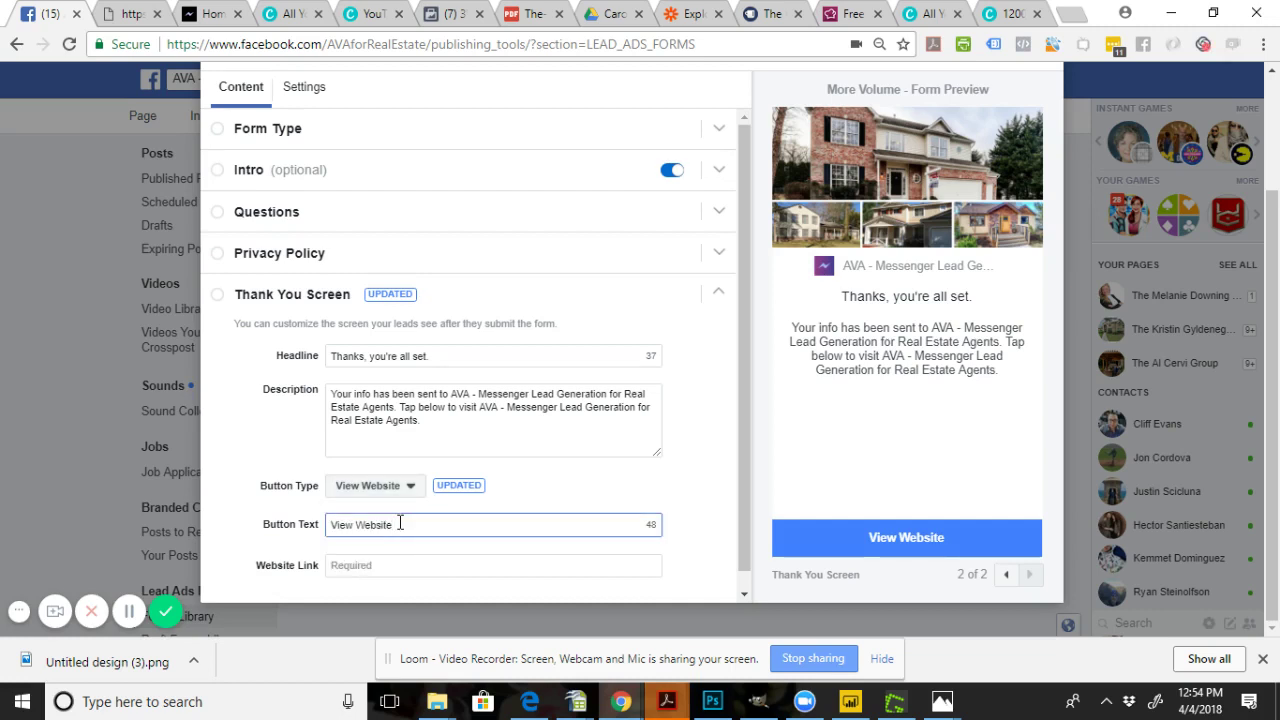
click(342, 564)
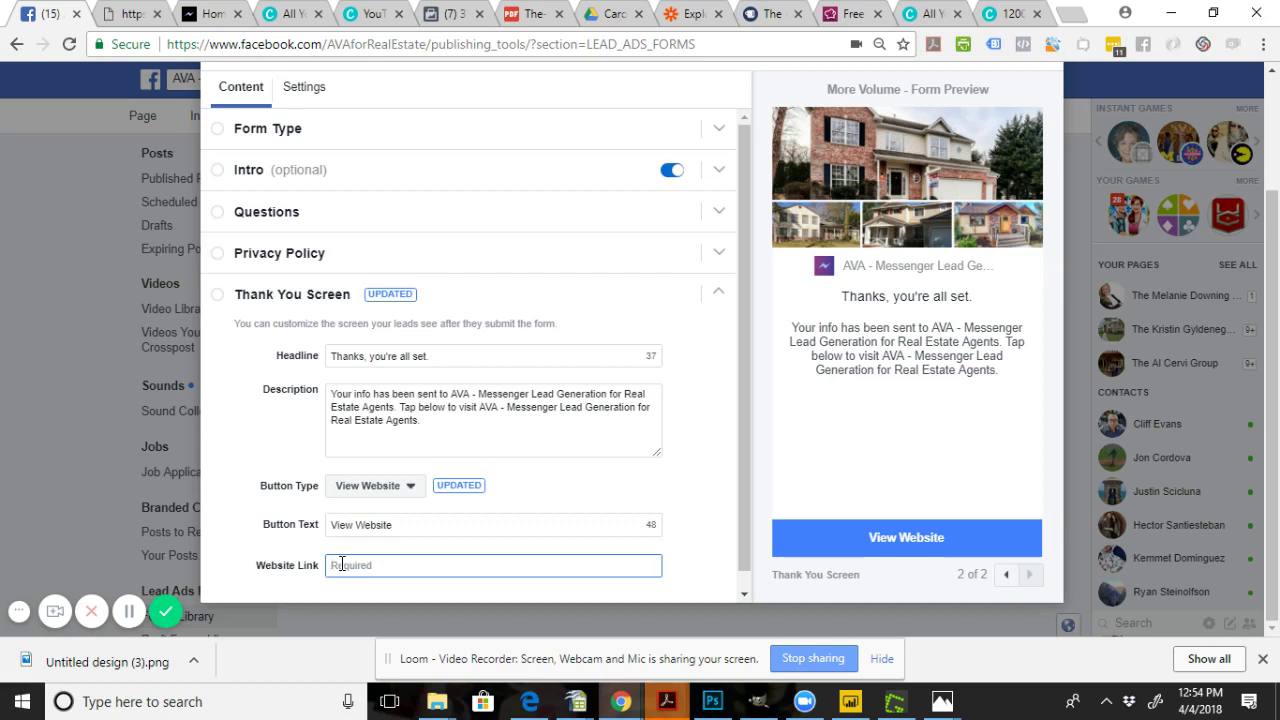
click(385, 489)
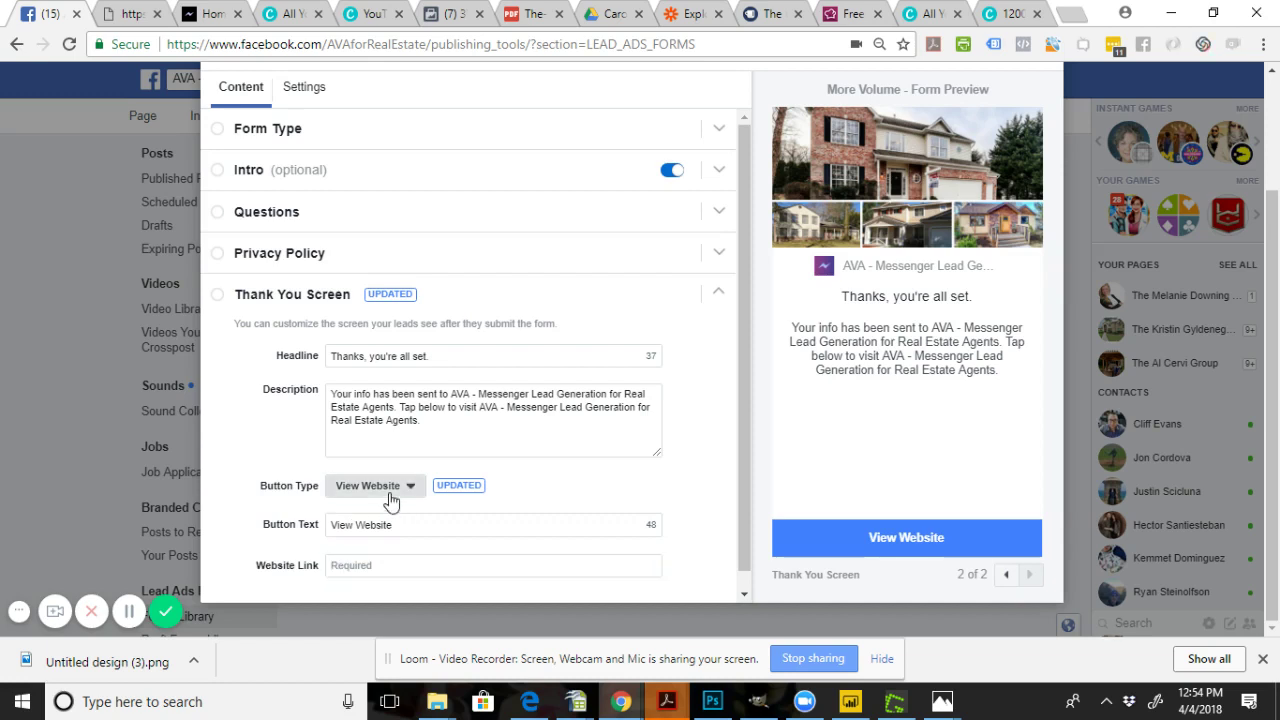
click(540, 494)
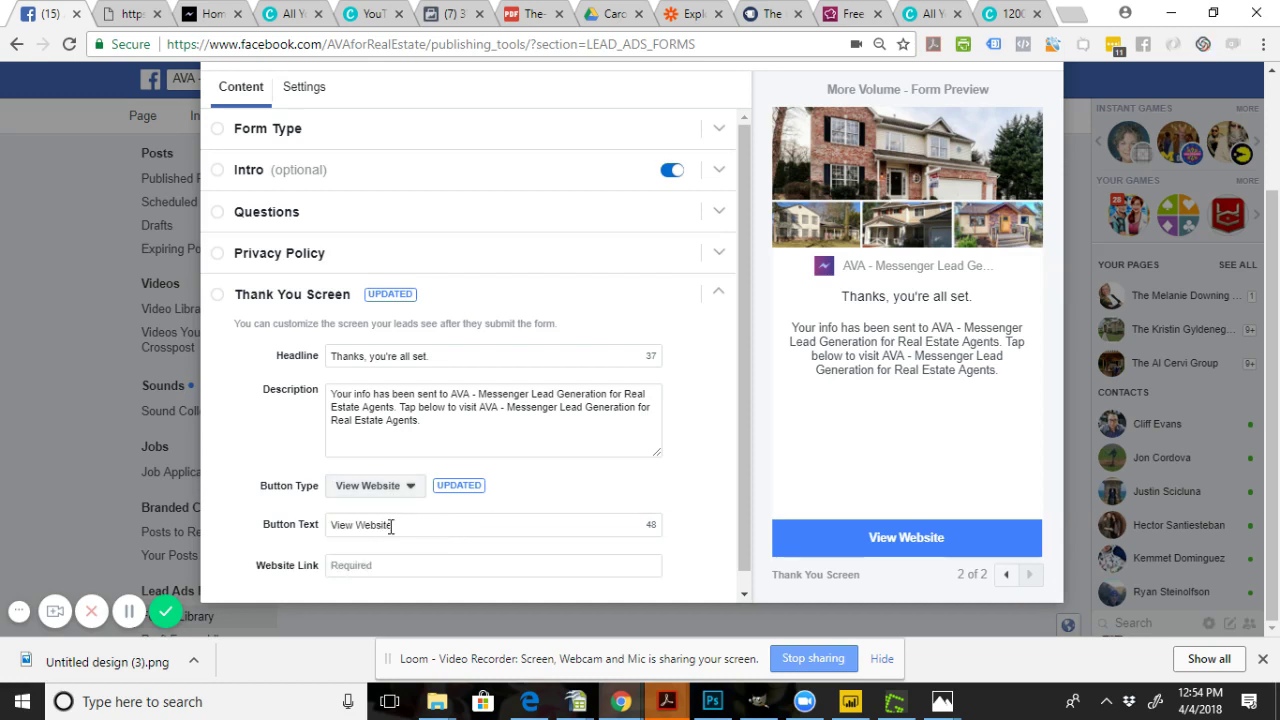
- Replace the thank you screen's button text with "Contact us on Messenger"
click(390, 527)
drag(392, 525, 297, 524)
text(Cont)
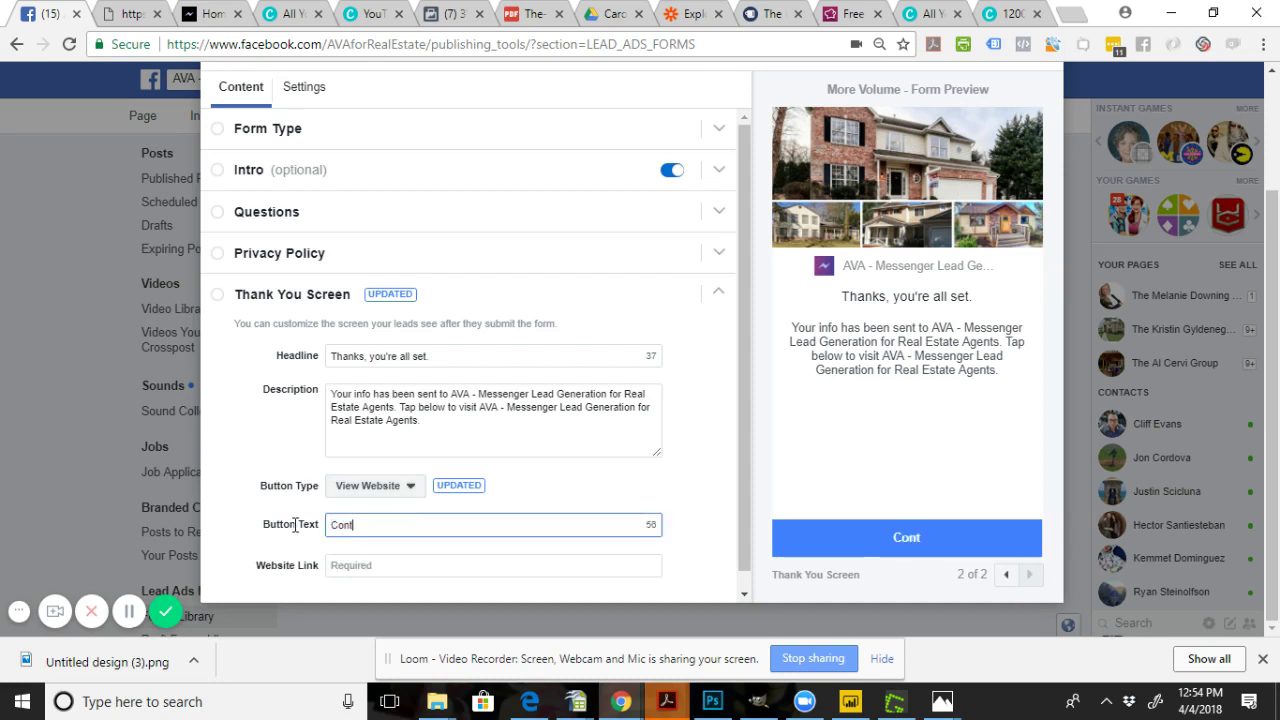
text(act us on)
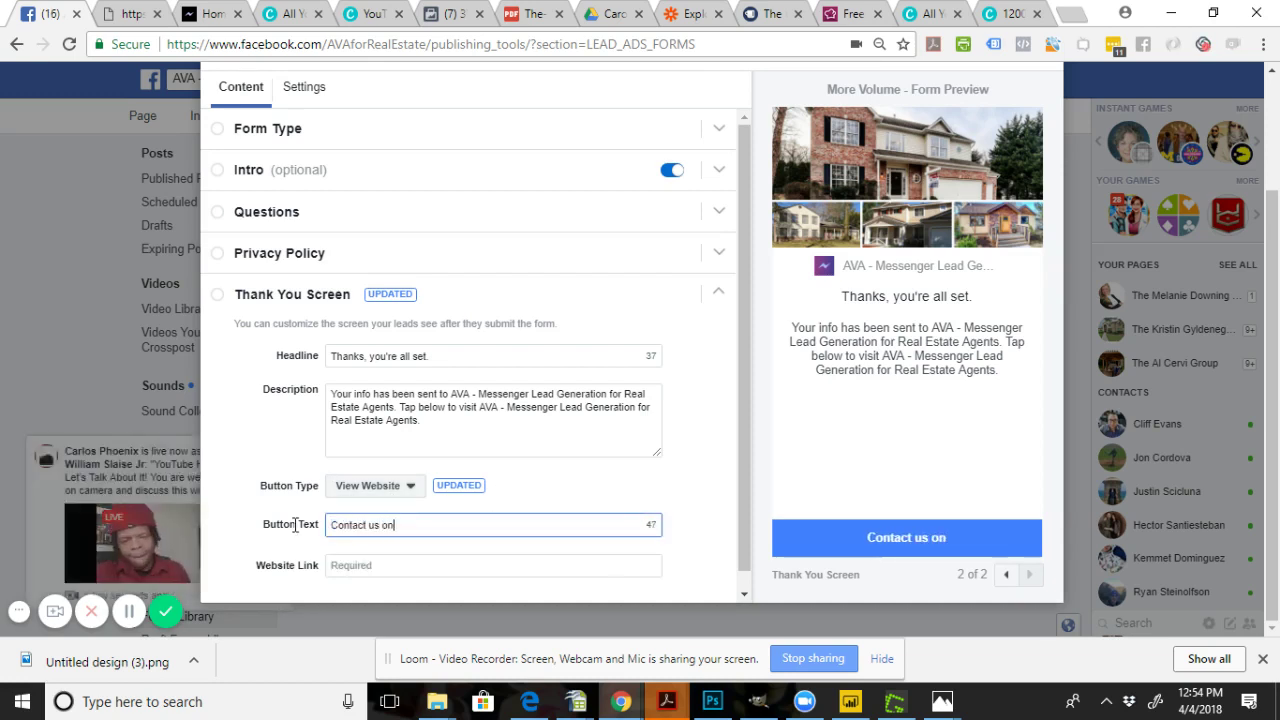
text( Messenger)
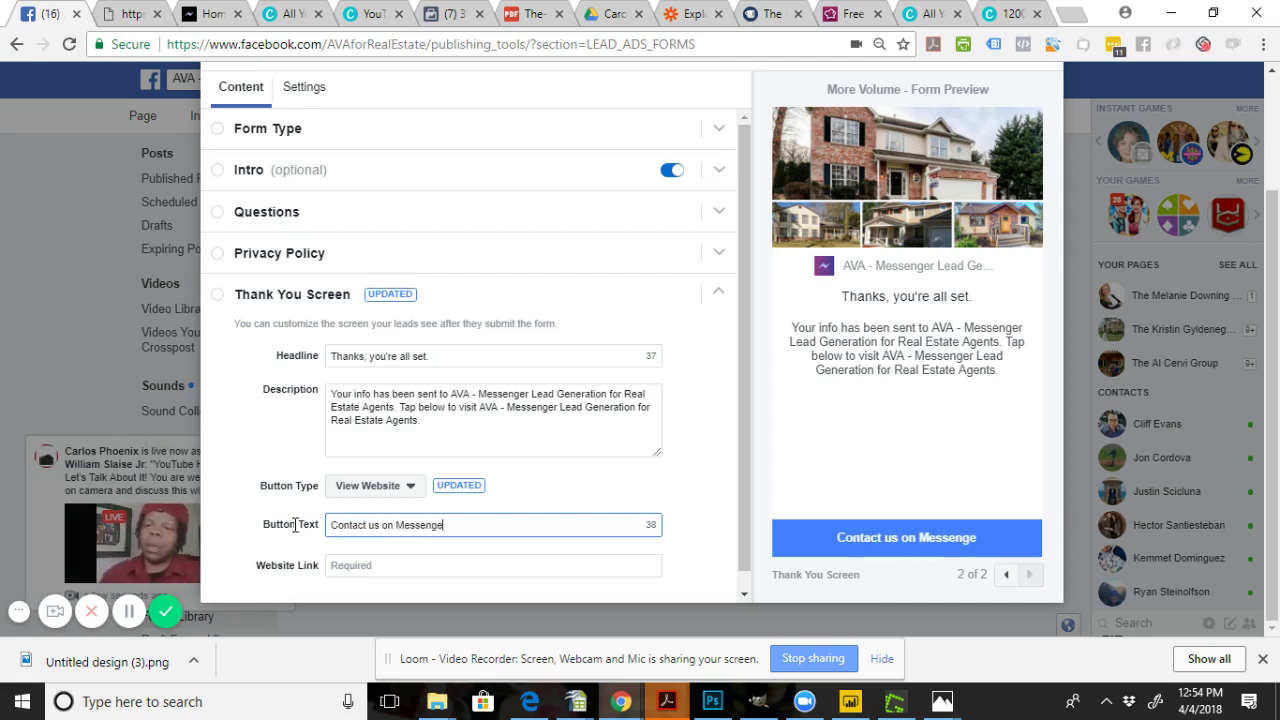
- Open the Chatfuel dashboard in a new browser tab
click(420, 566)
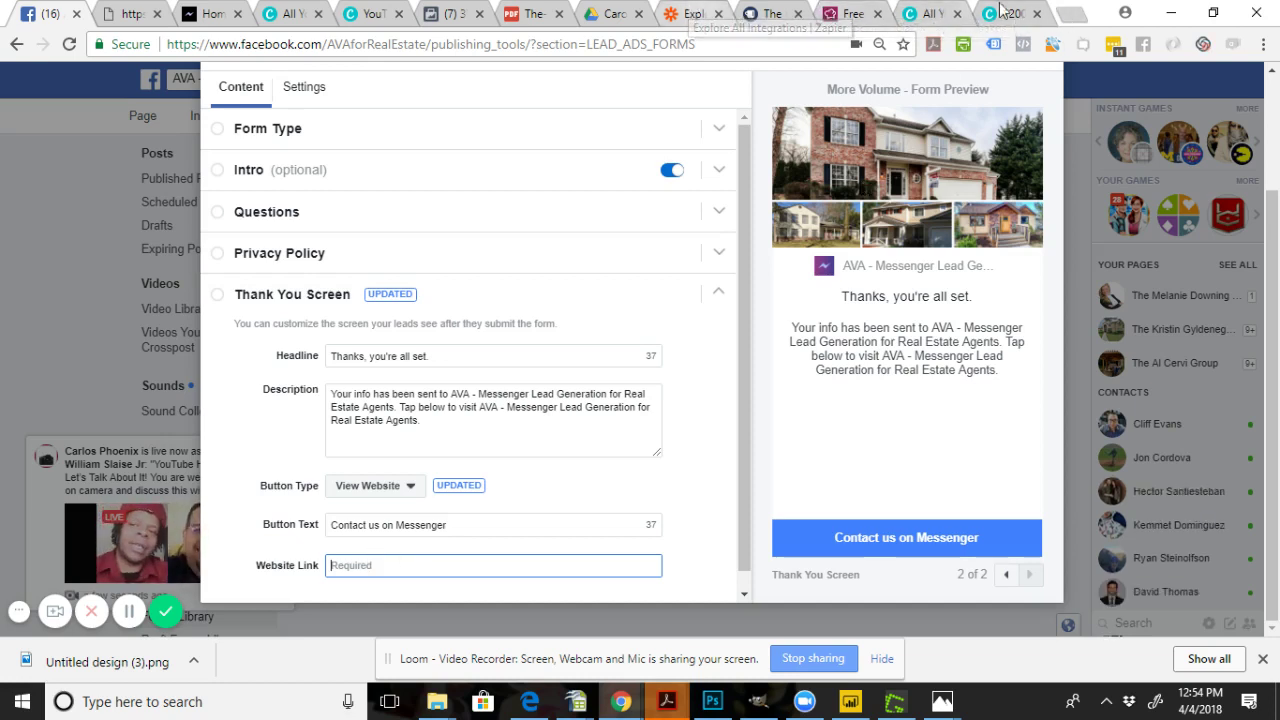
click(1072, 14)
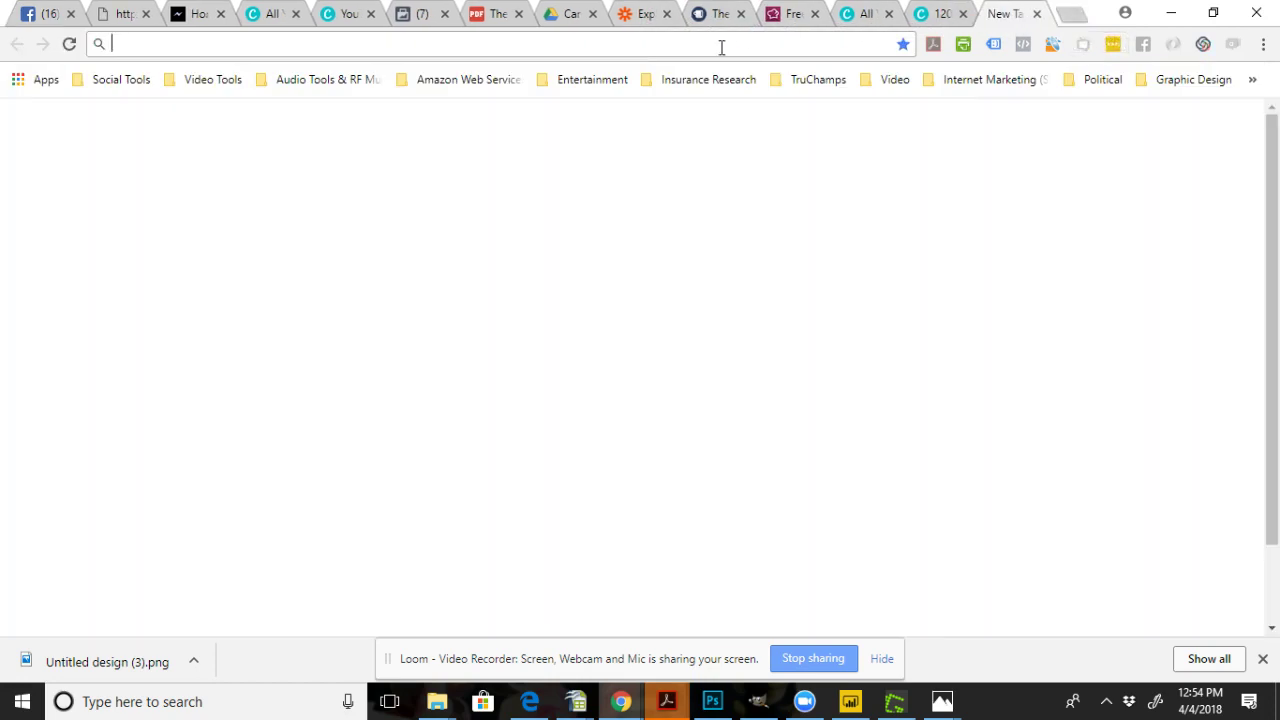
text(chat)
key(Return)
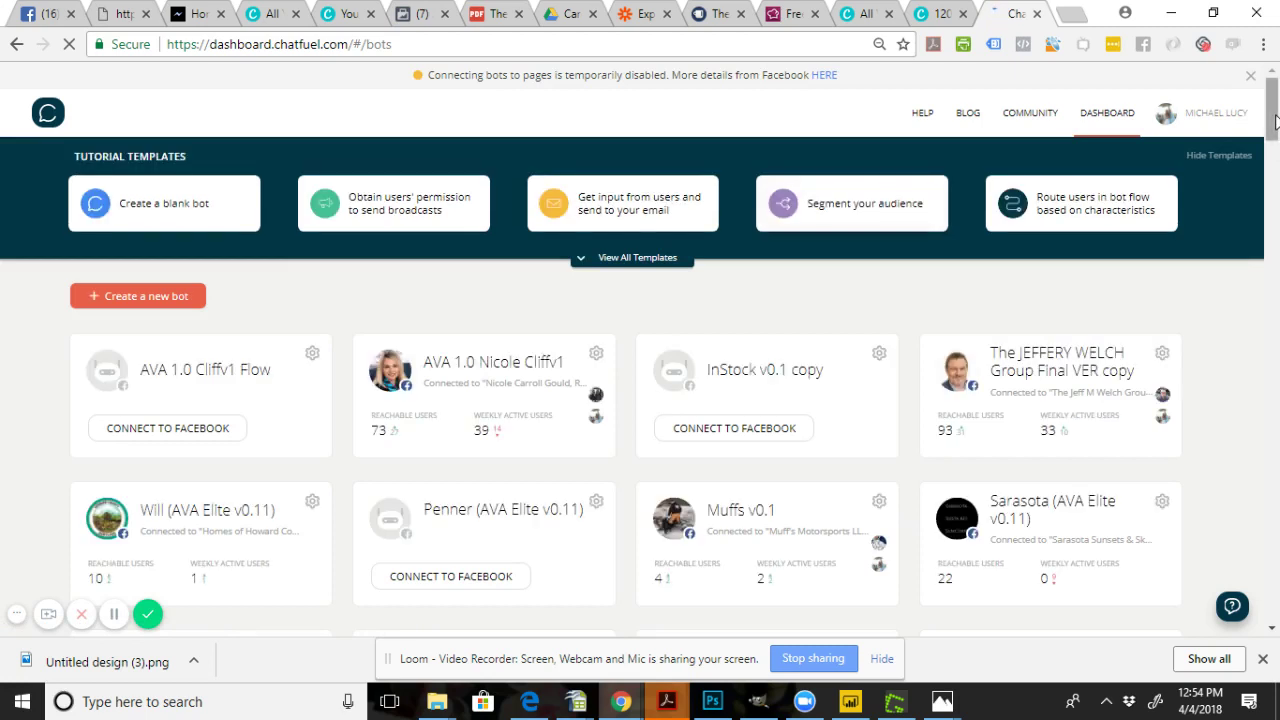
- Search the dashboard's bots for "ava" and open the AVA Corporate Copy for RE bot
key(ctrl+f)
text(bayside)
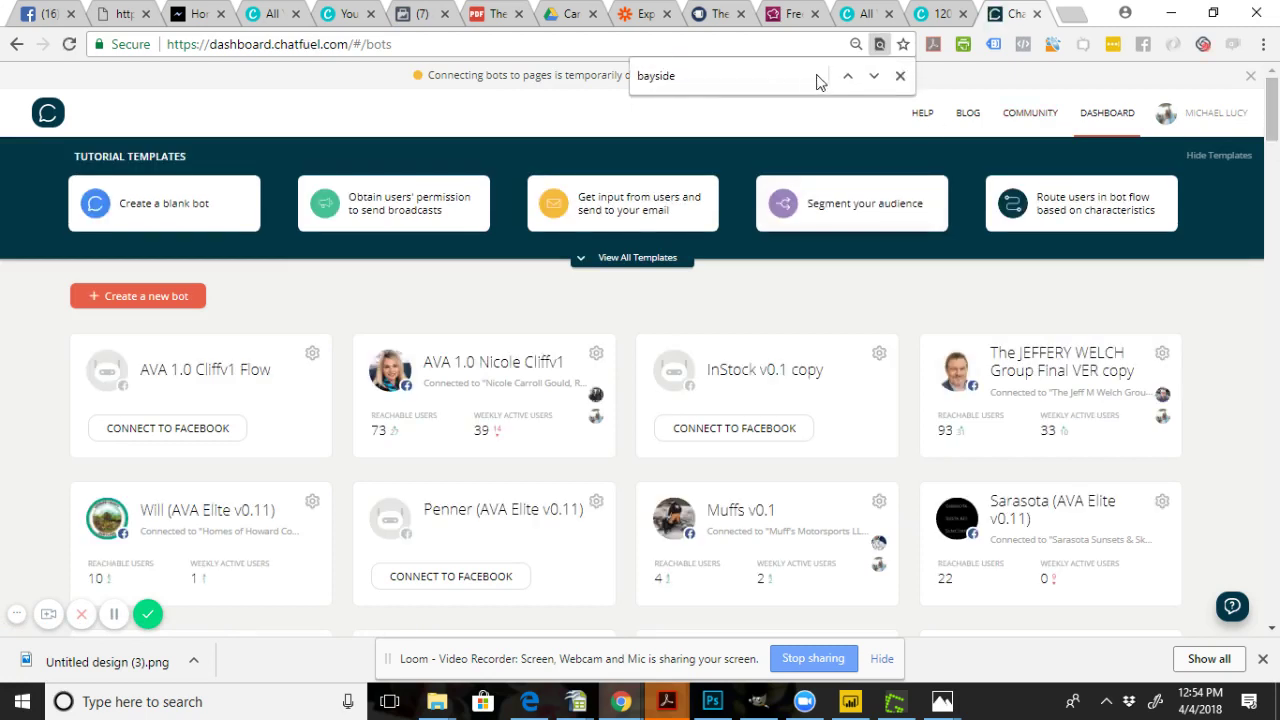
drag(820, 80, 557, 77)
text(ava)
key(Return)
key(Return)
key(Return)
key(Return)
key(Return)
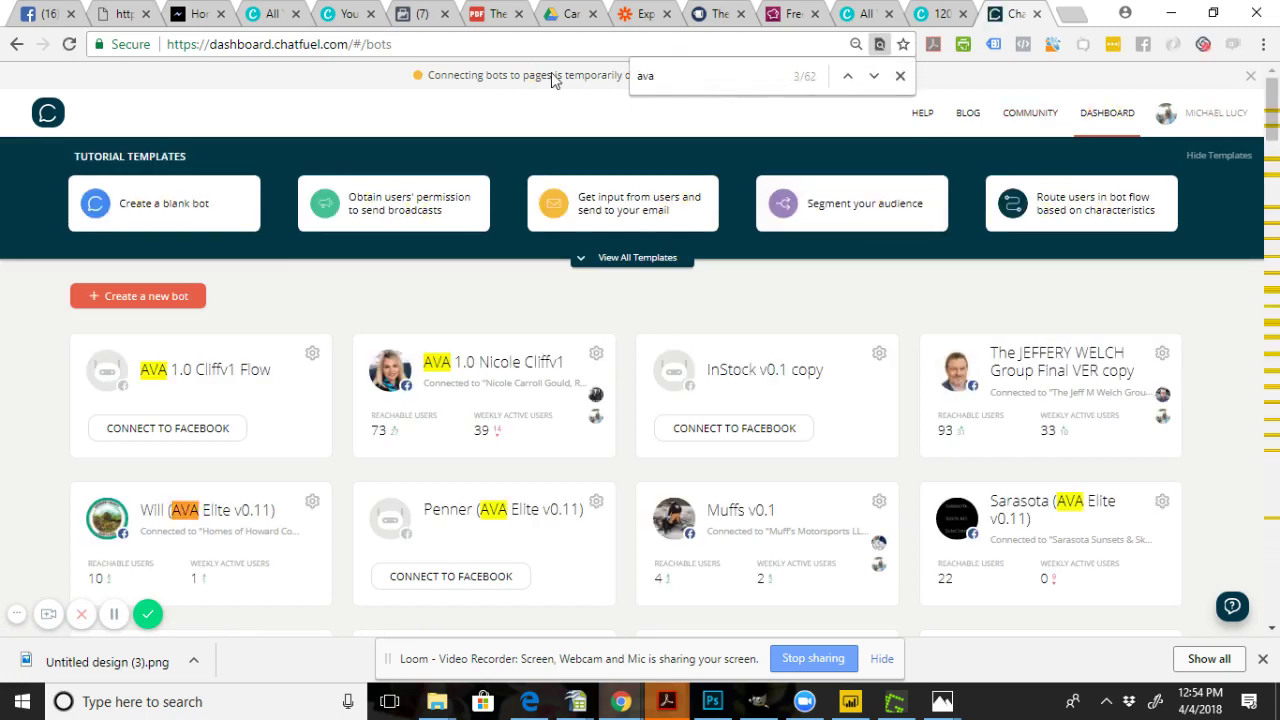
key(Return)
key(Return)
key(Return)
key(Return)
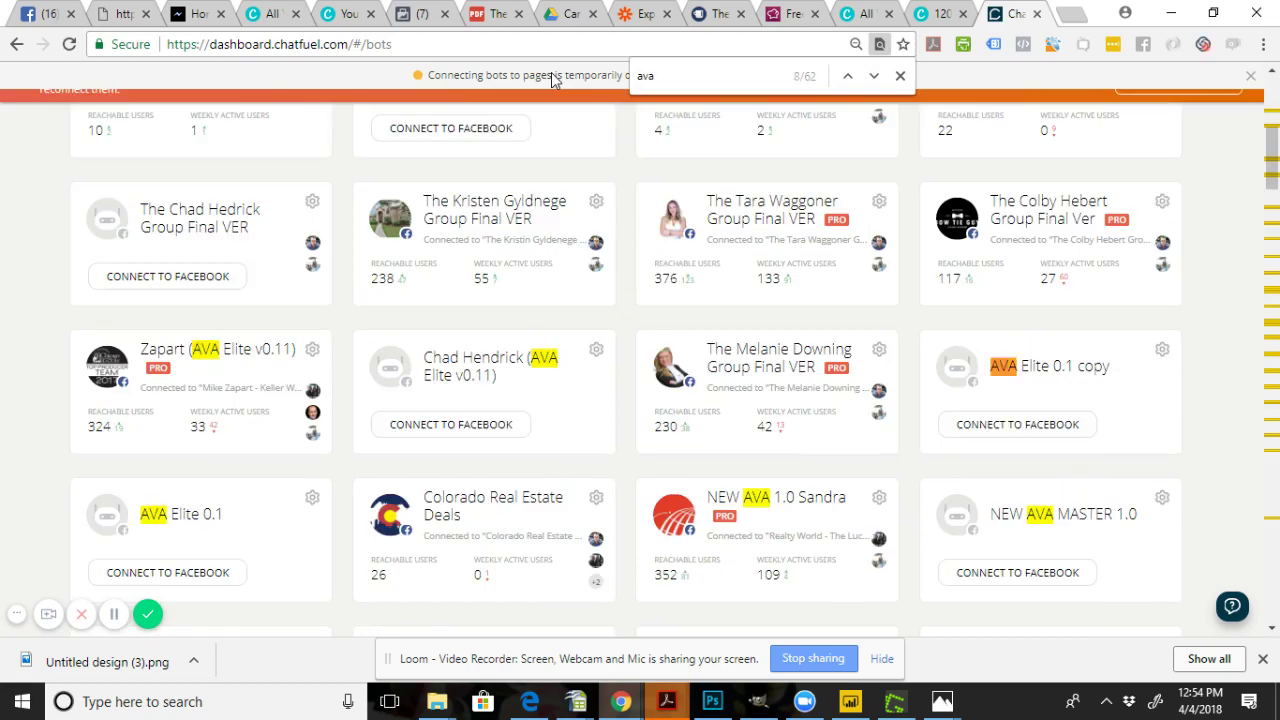
key(Return)
key(Return)
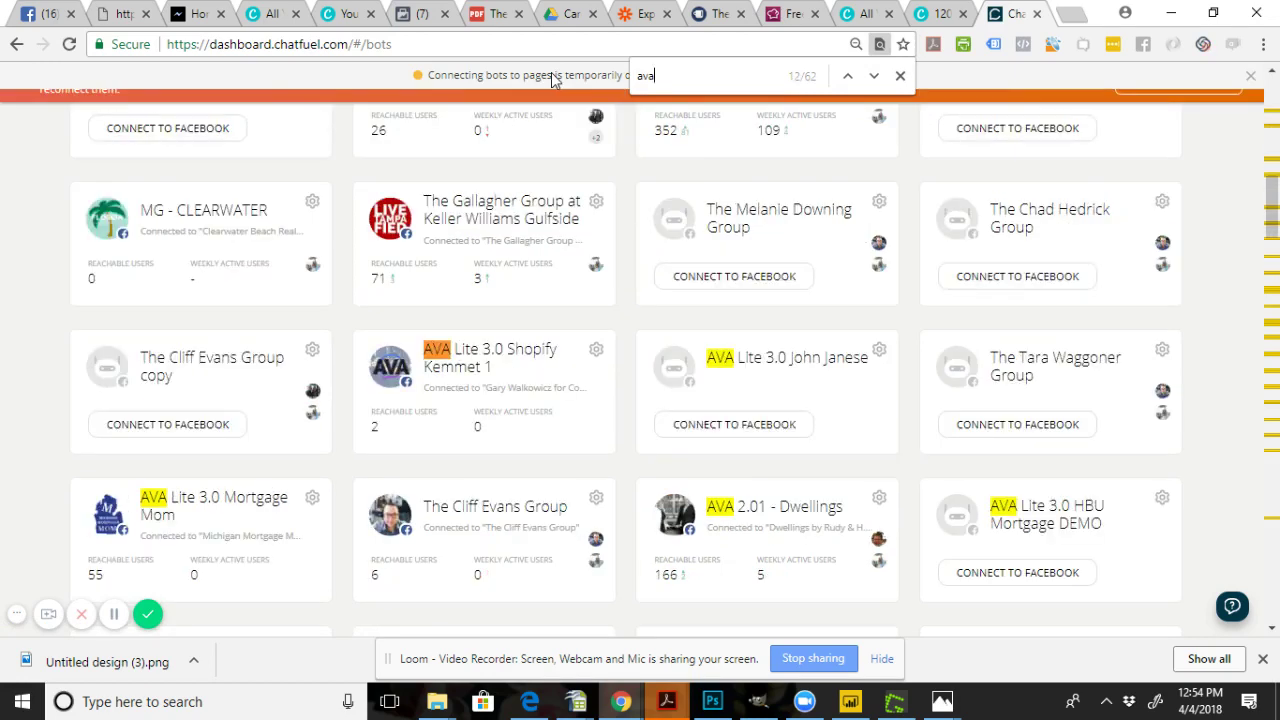
key(Return)
key(Return)
key(Return)
key(Return)
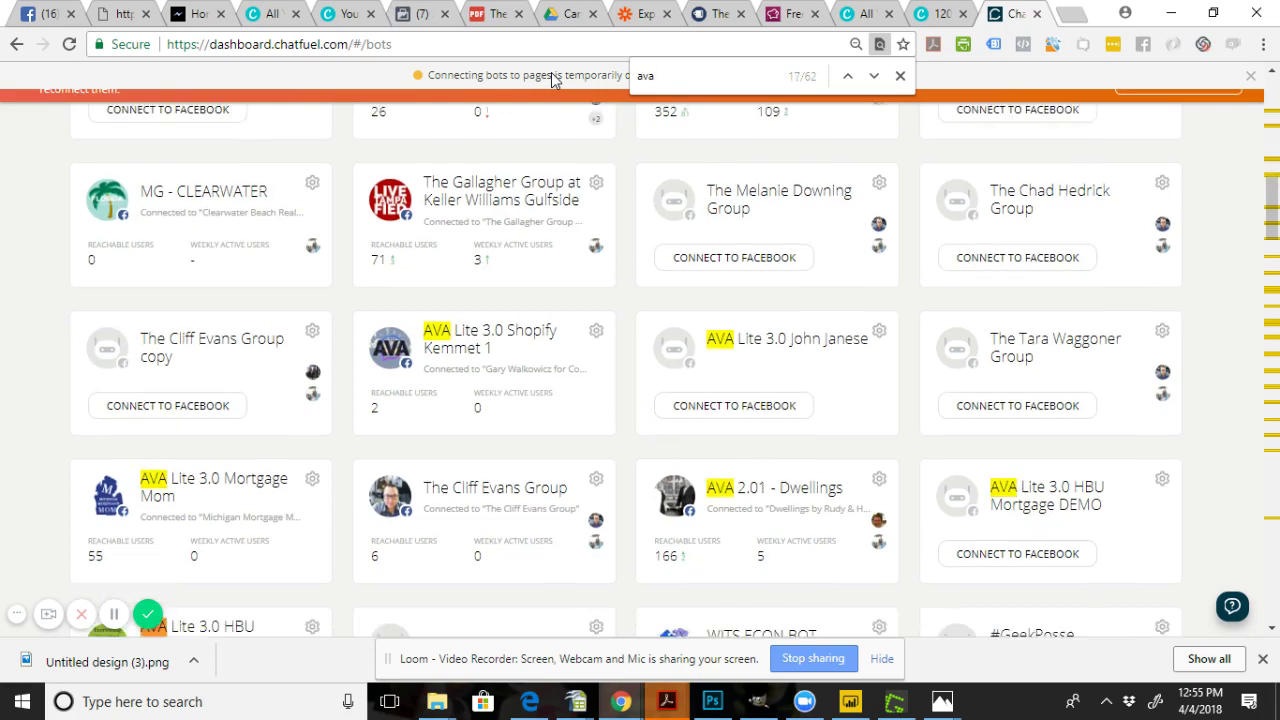
key(Return)
key(Return)
key(Return)
key(Return)
key(Return)
key(Return)
key(Return)
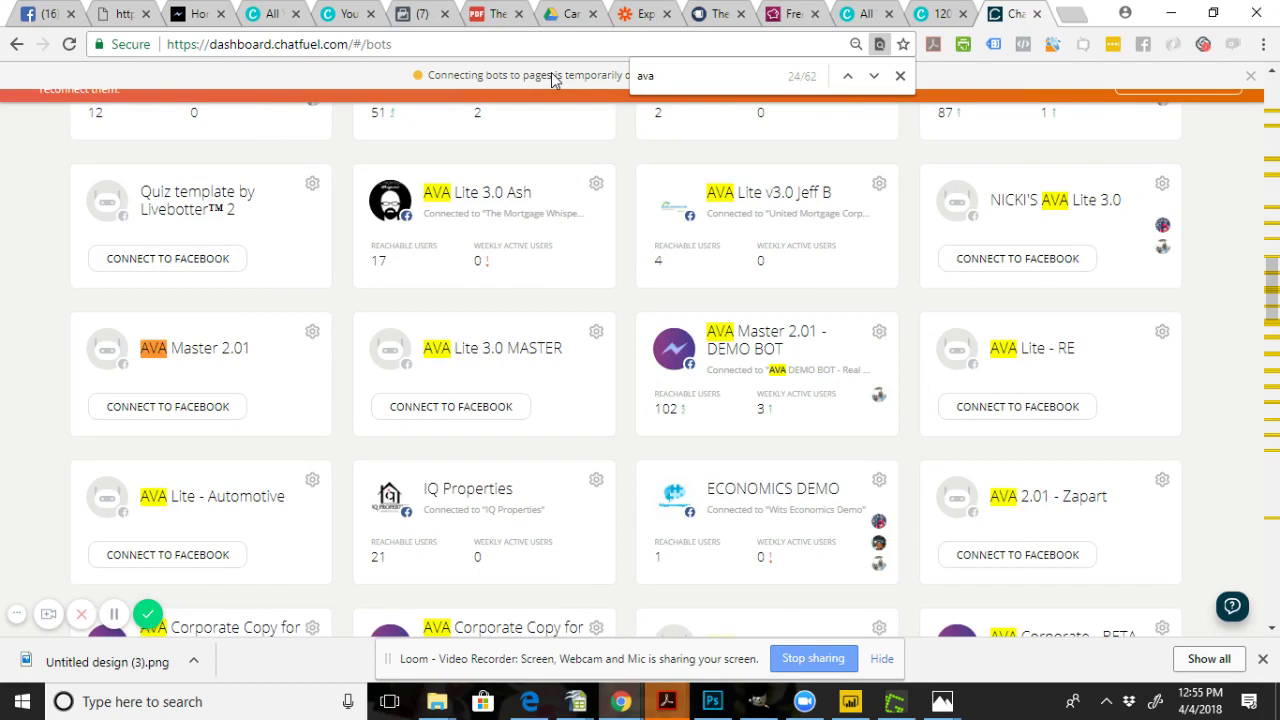
key(Return)
key(Return)
key(Return)
key(Return)
key(Return)
key(Return)
key(Return)
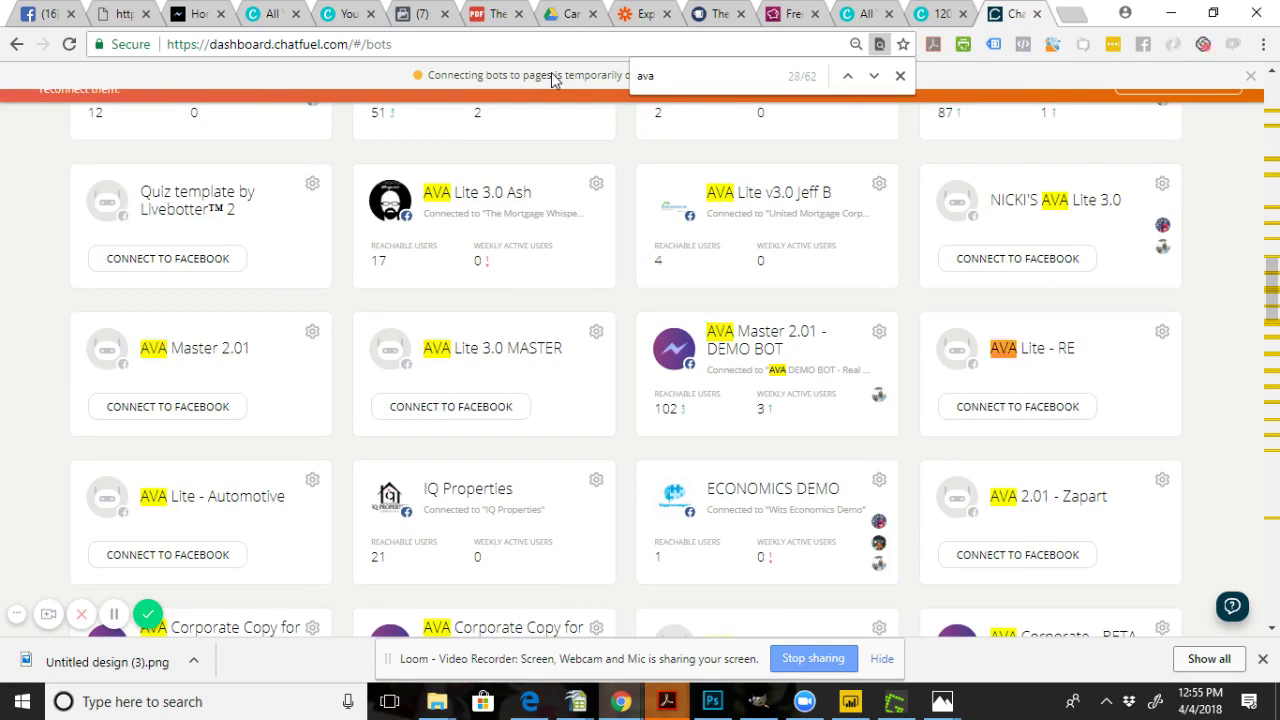
key(Return)
key(Return)
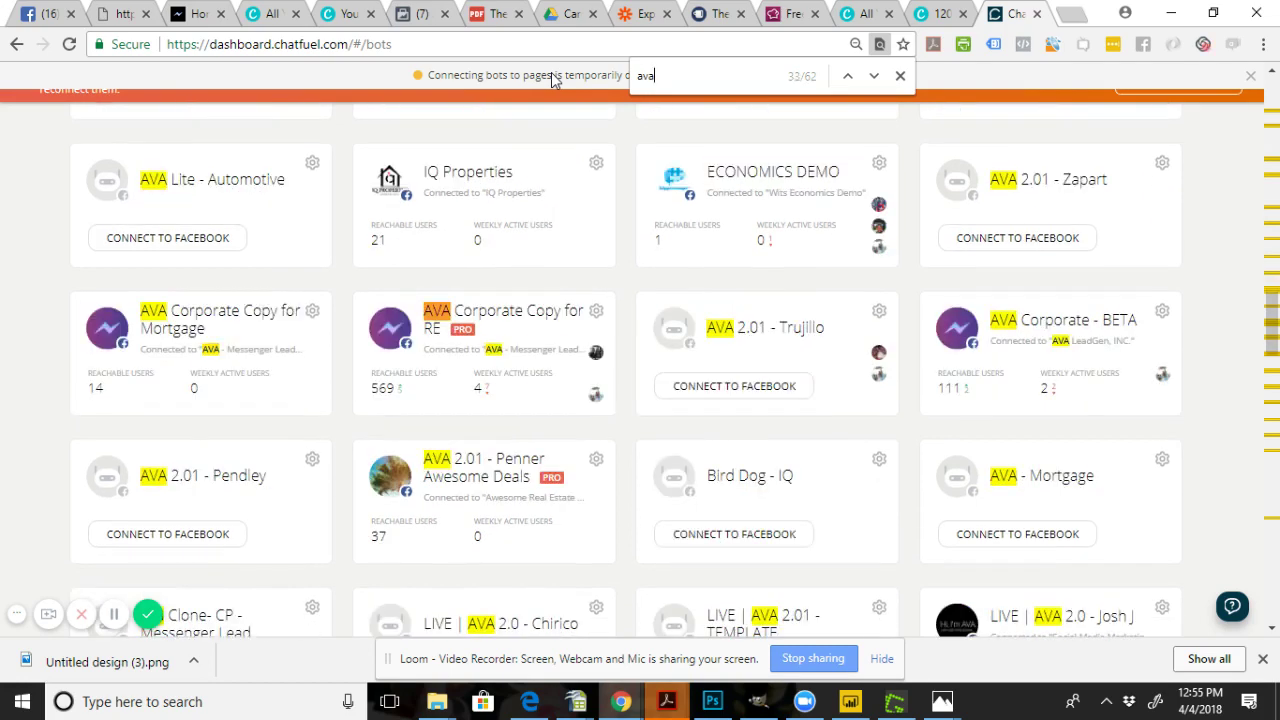
click(443, 333)
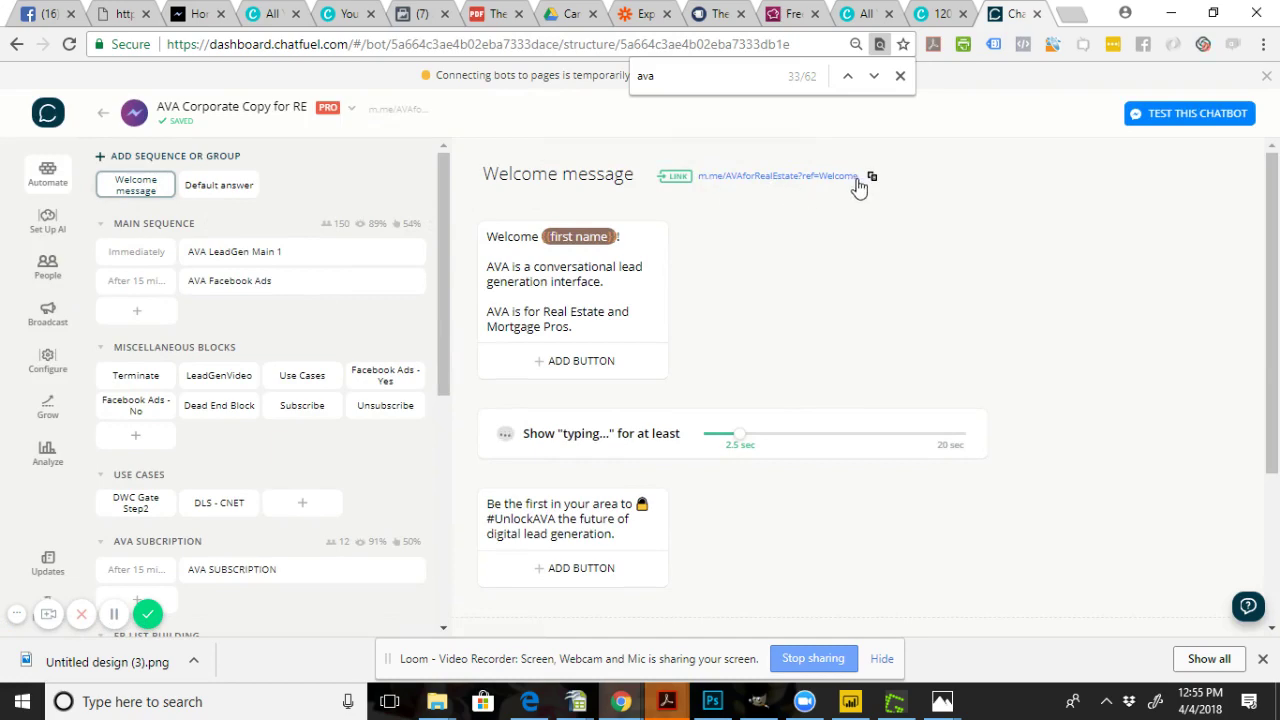
- Copy the bot's Welcome message link and paste it as the website link of the Facebook form's thank you screen
click(873, 180)
click(40, 14)
click(381, 524)
click(332, 565)
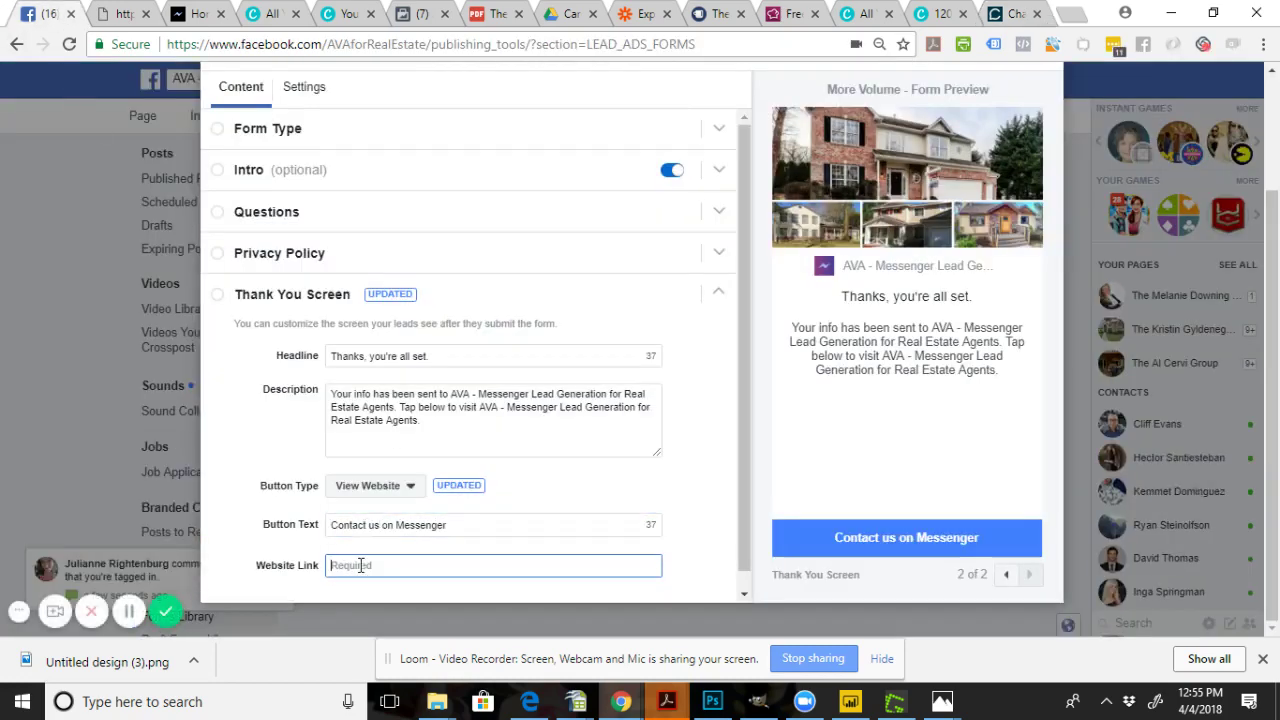
key(ctrl+v)
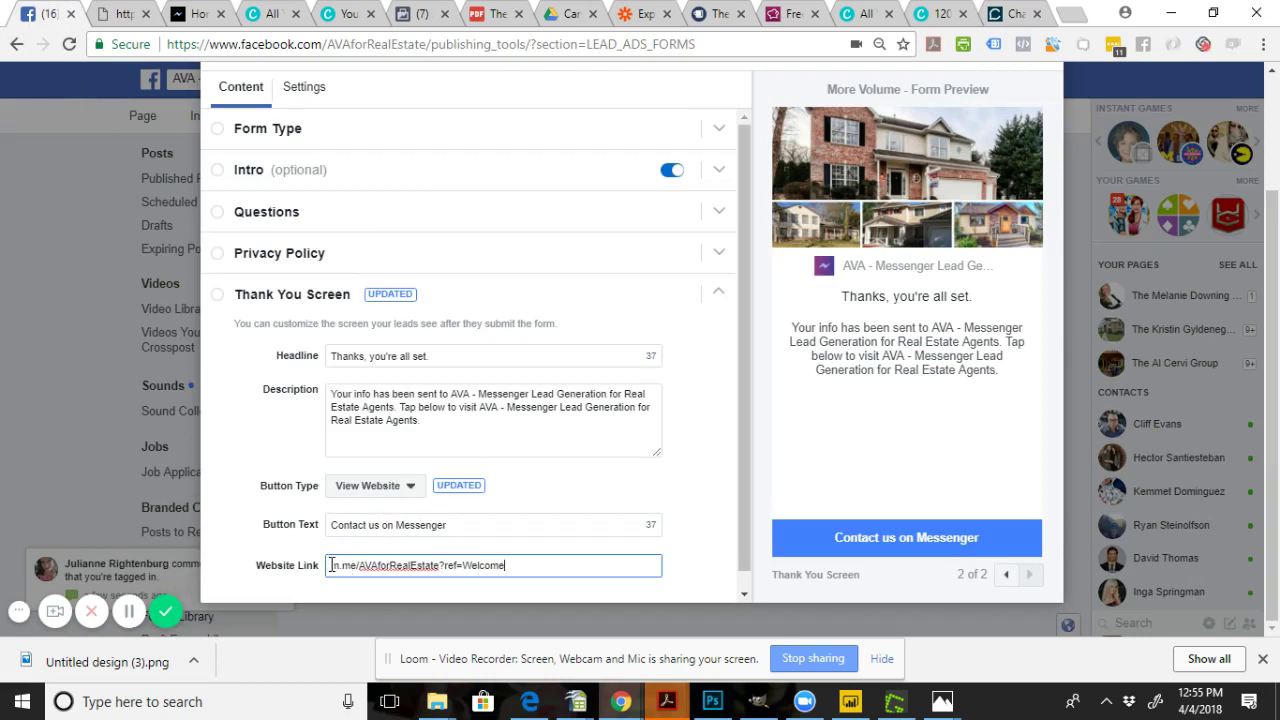
text(http)
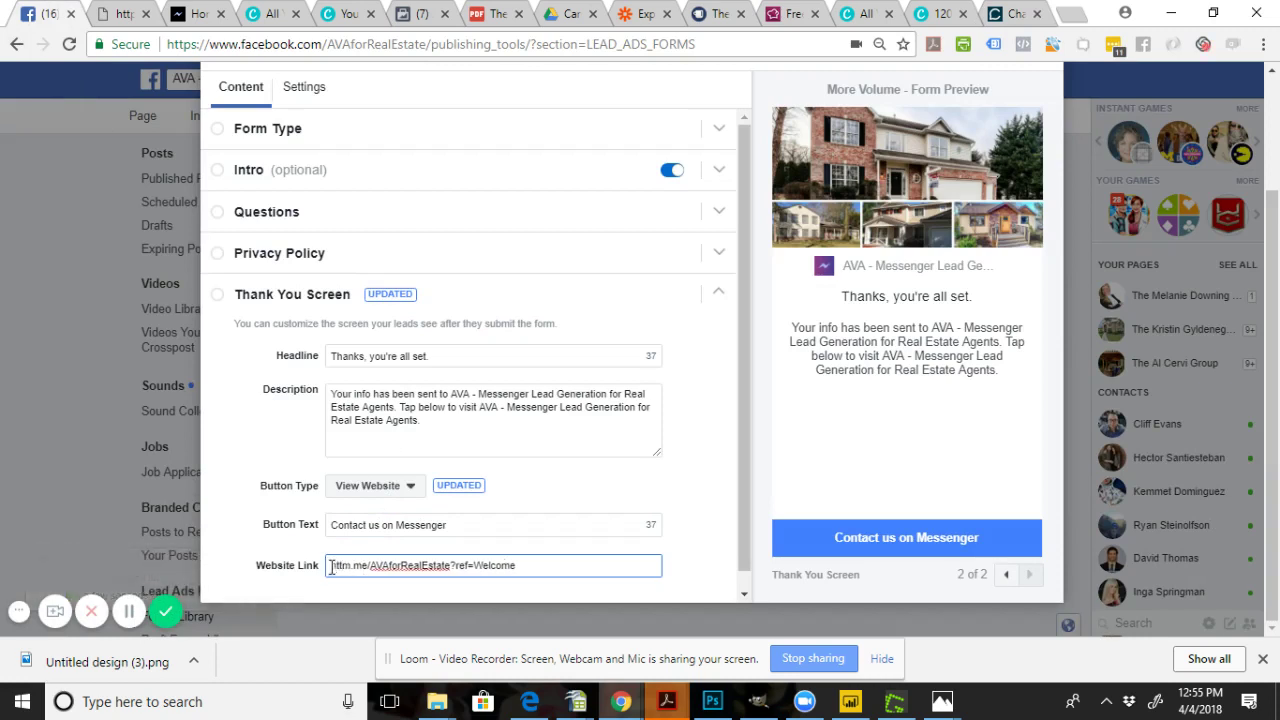
text(s:)
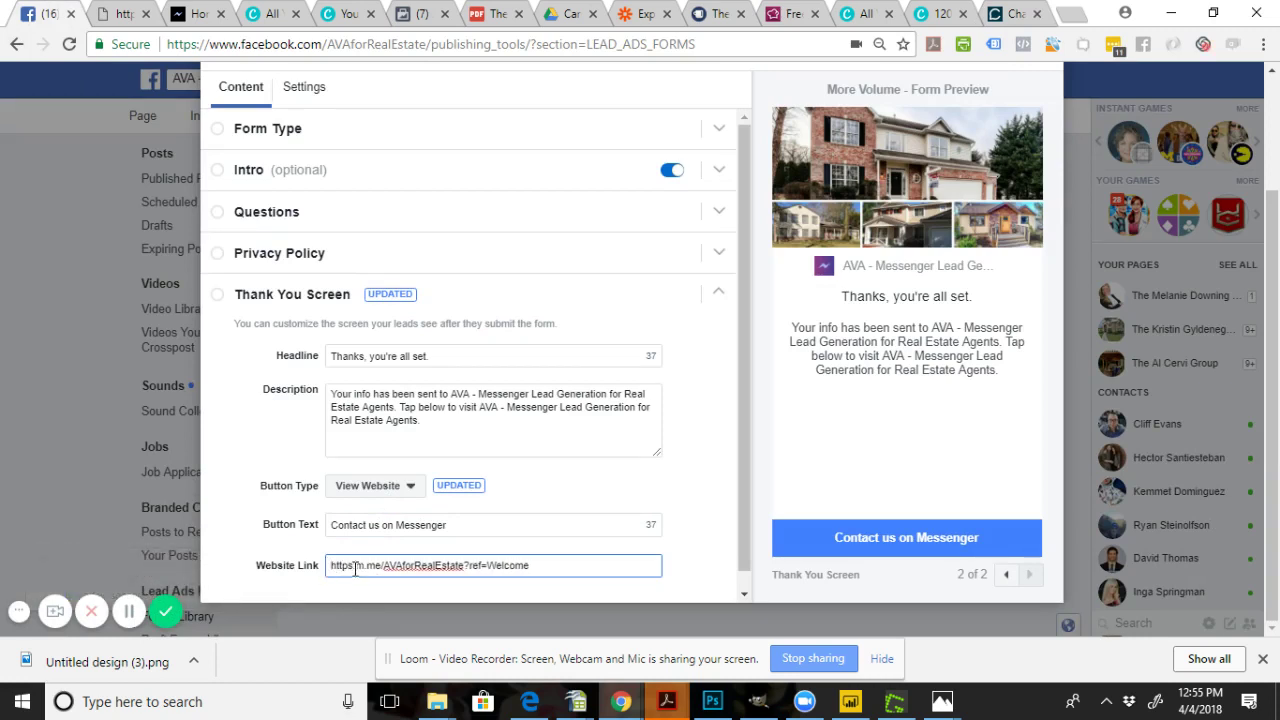
text(/)
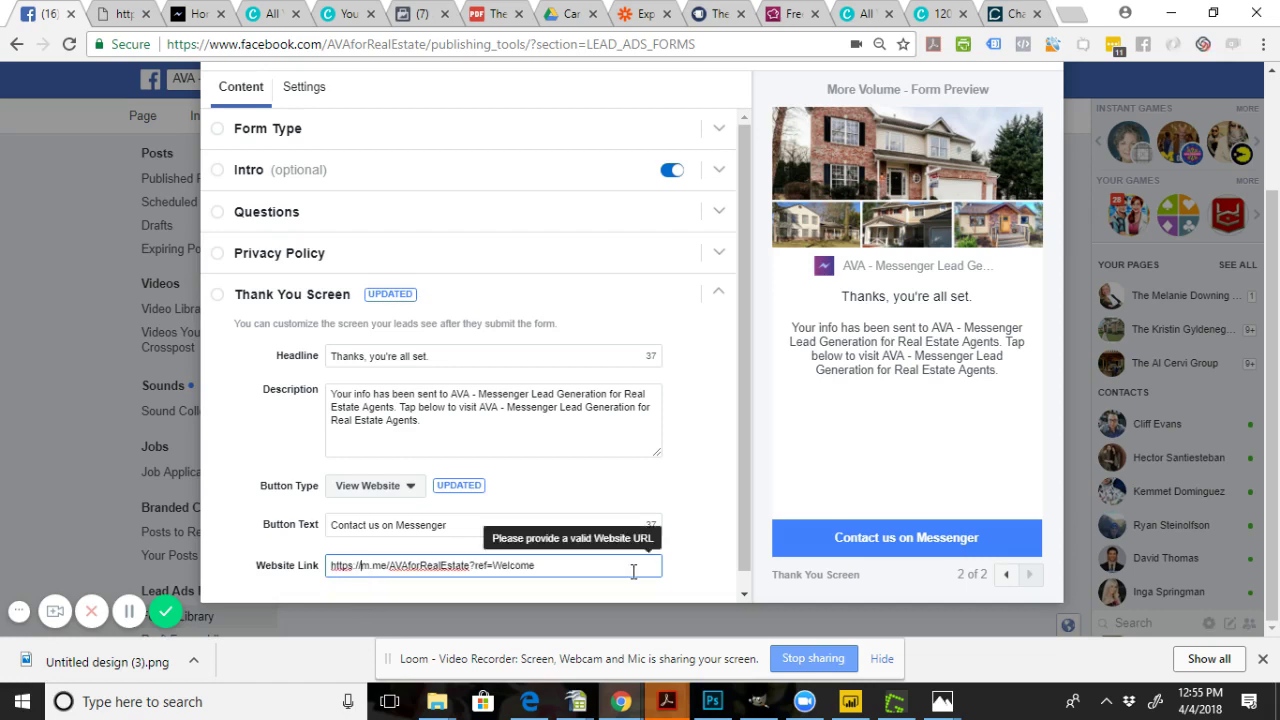
text(/)
drag(363, 565, 292, 568)
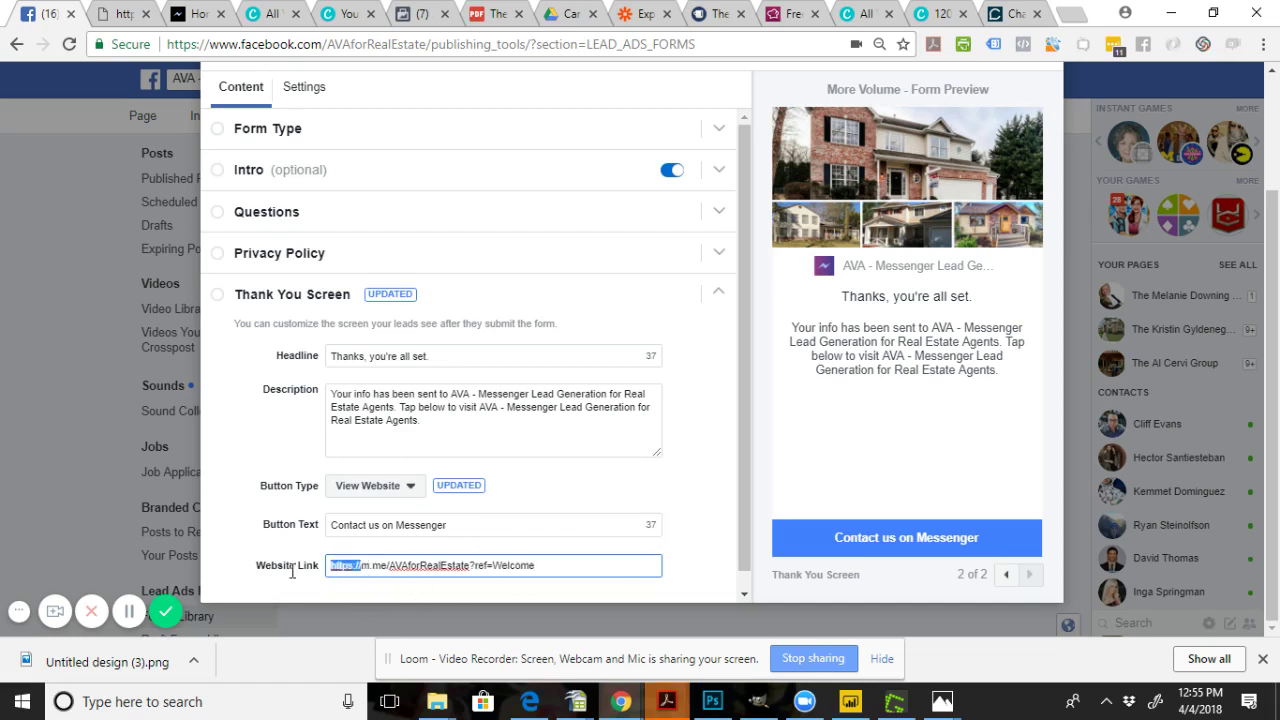
key(BackSpace)
click(731, 527)
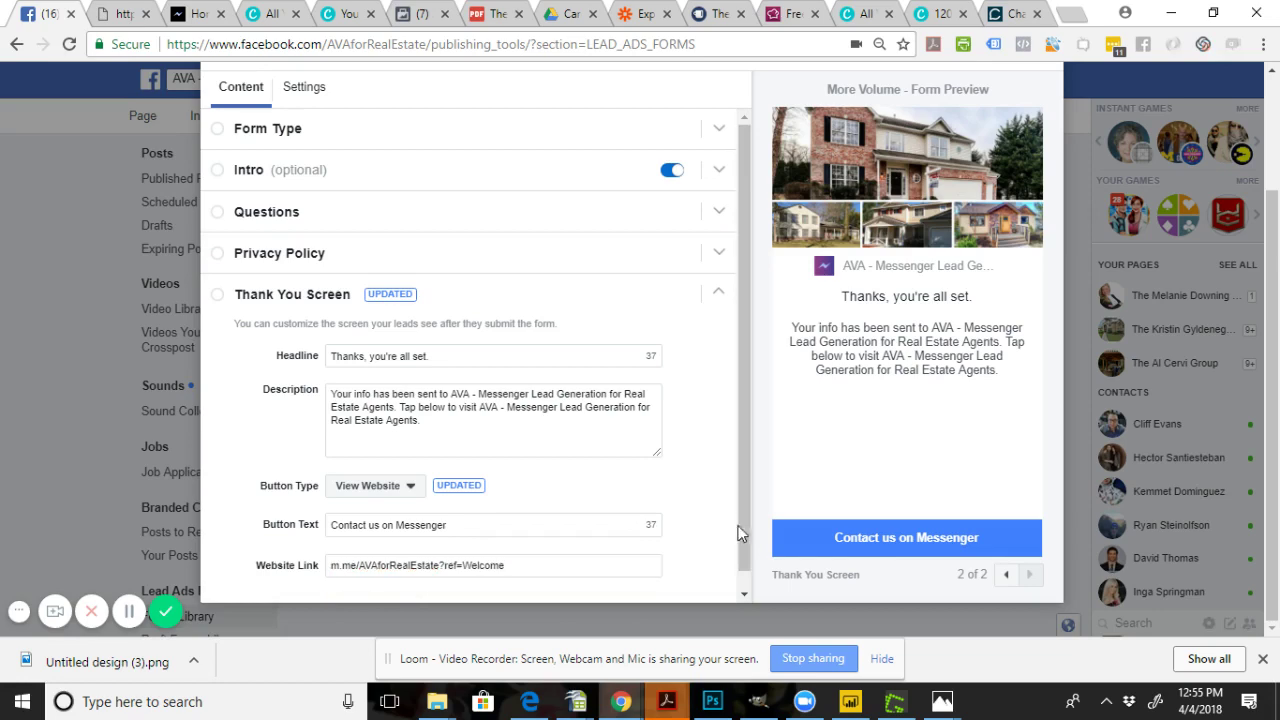
- Save the lead form as a draft
drag(743, 532, 744, 593)
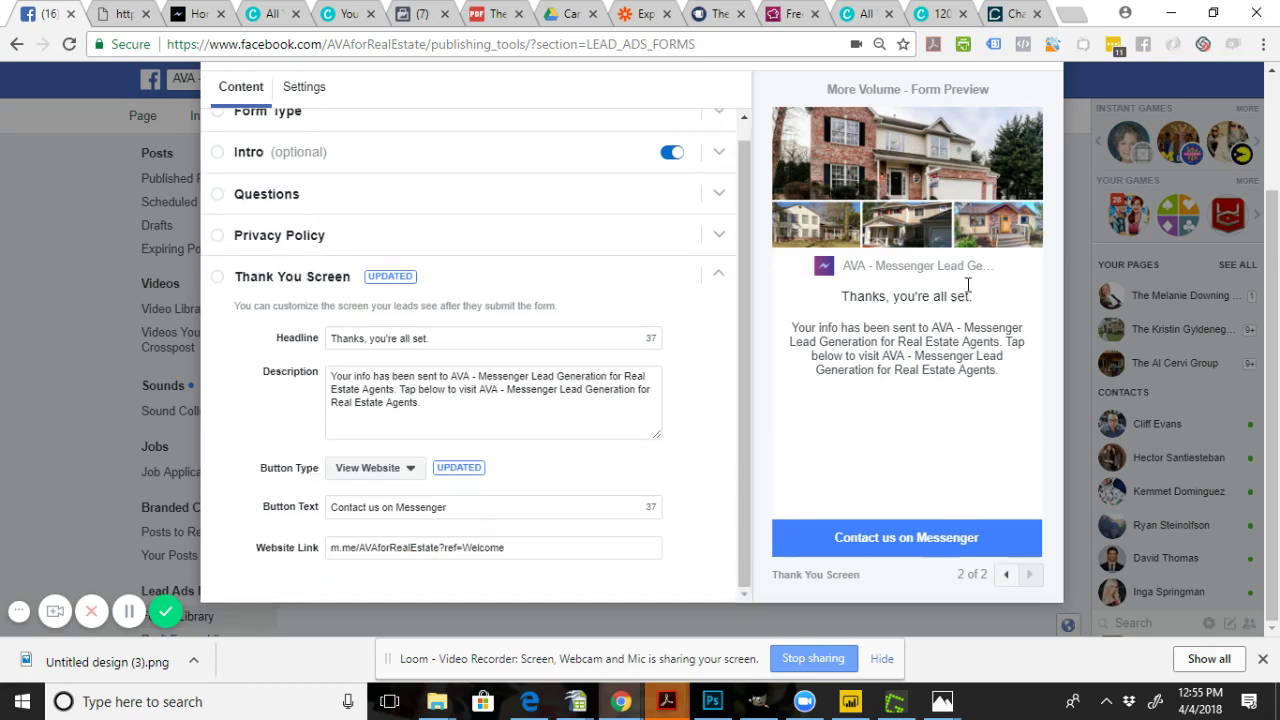
drag(1274, 342, 1275, 463)
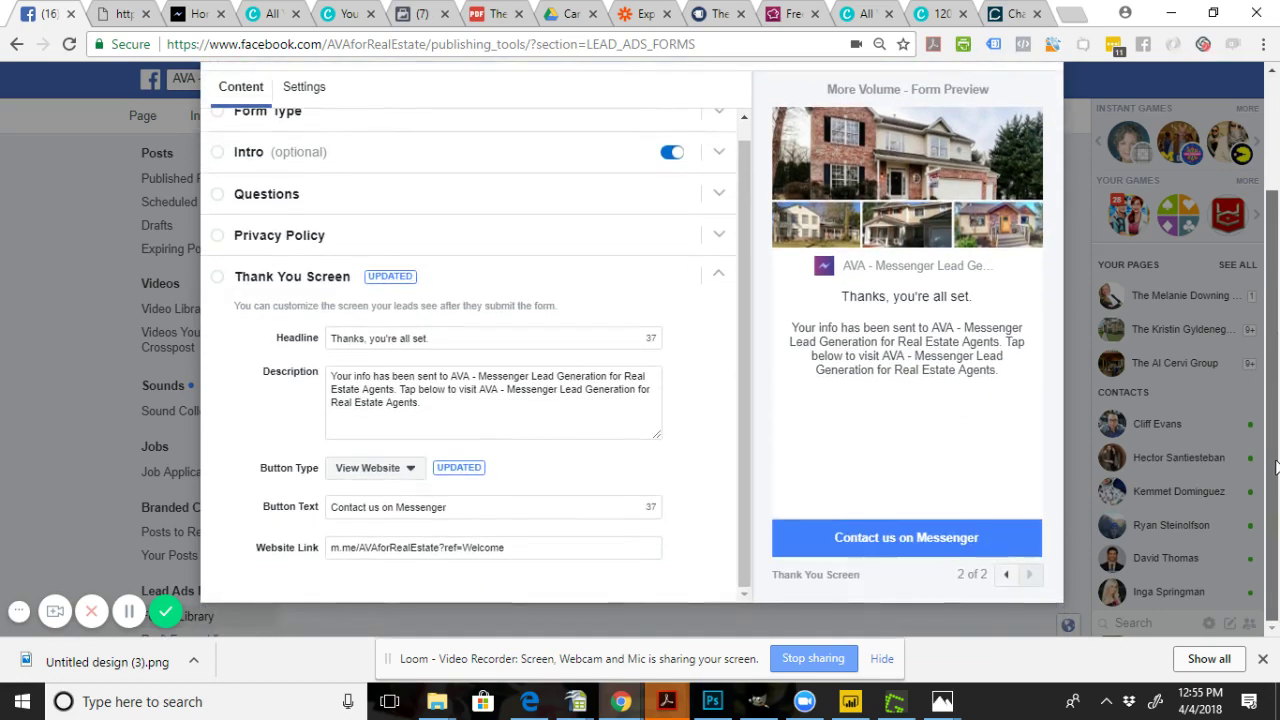
scroll(1275, 463, up, 2)
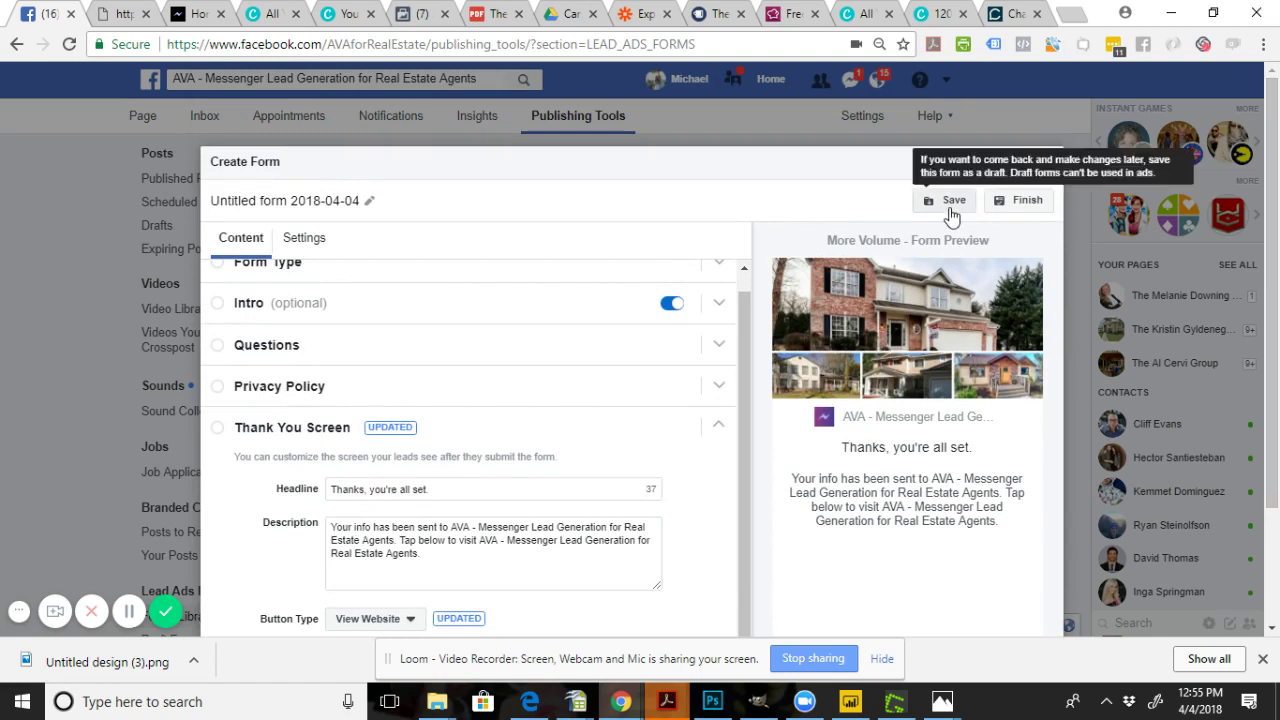
click(951, 210)
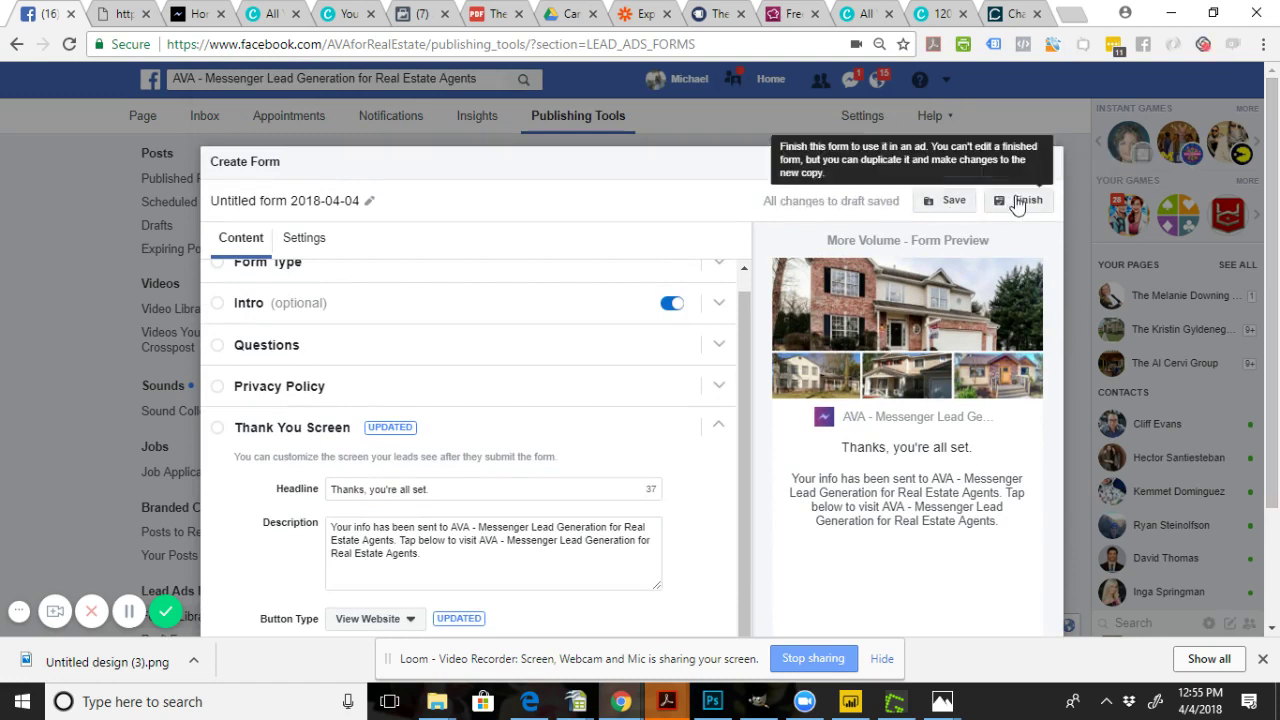
- Check the form language options in the form's settings and set Sharing to Open
click(300, 243)
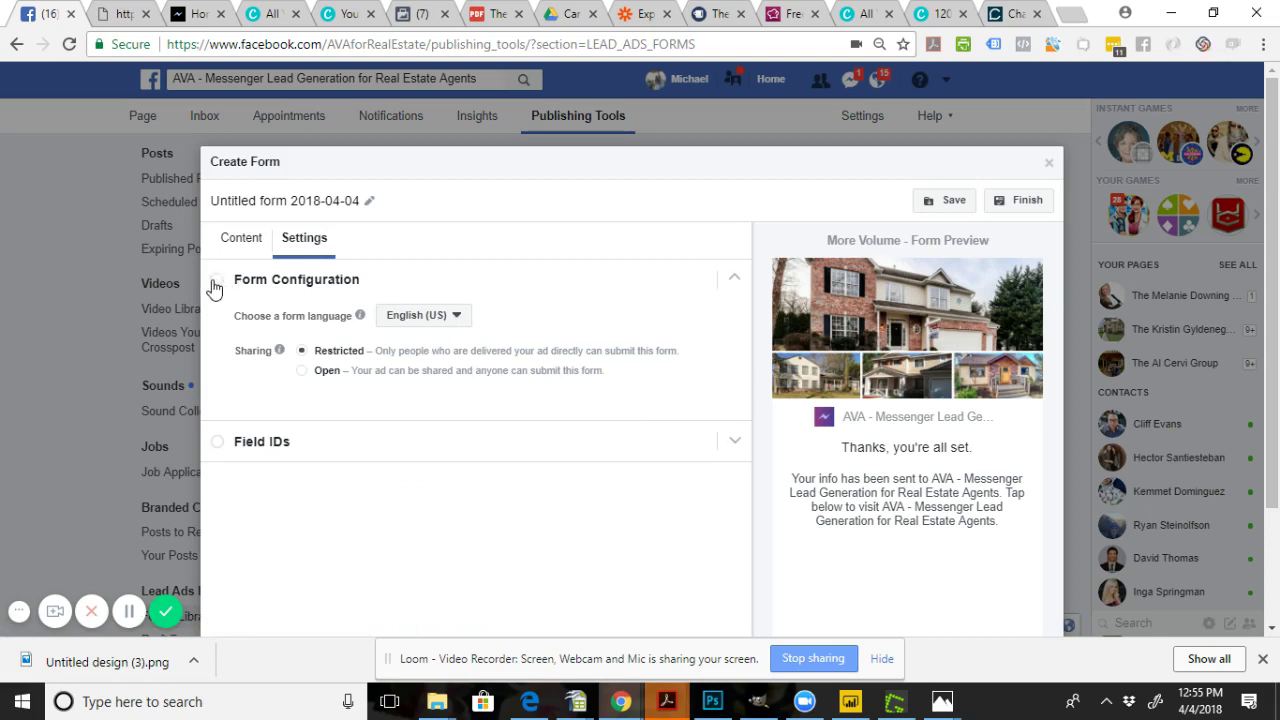
click(411, 318)
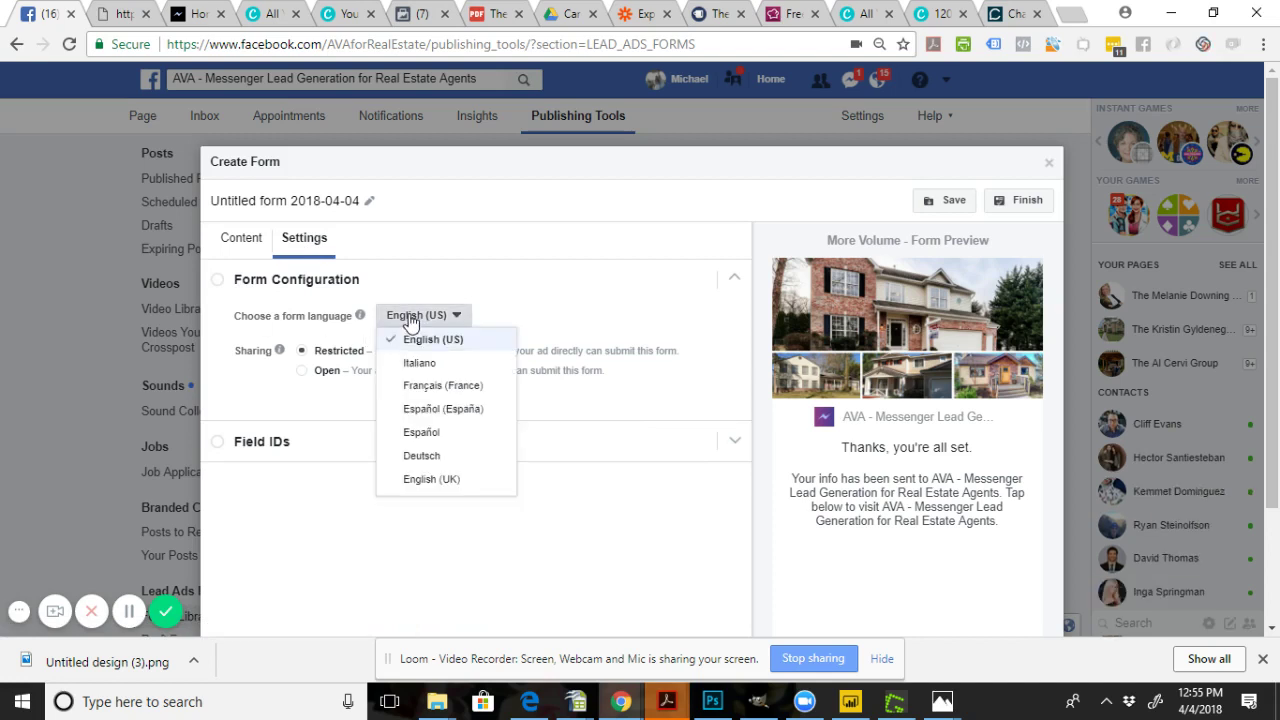
click(250, 405)
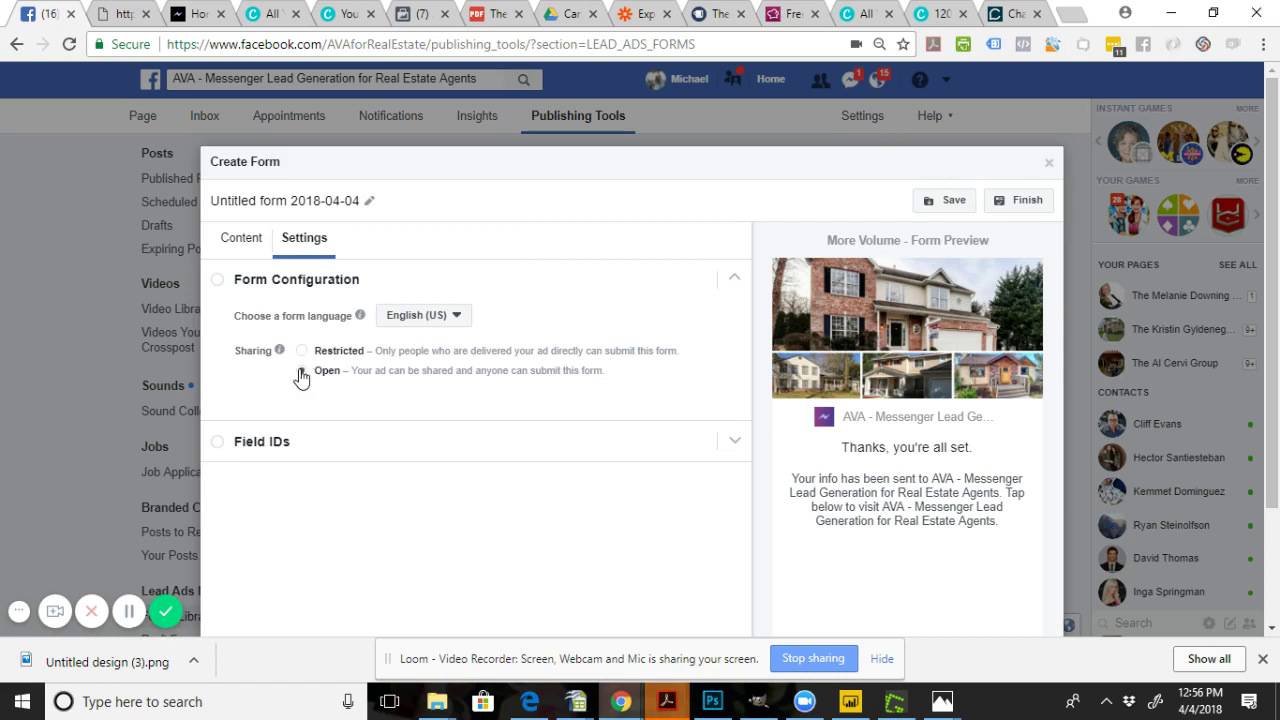
- Return to the form's content and rename the form "AVA LeadGen - Generic Open House List Form"
click(241, 240)
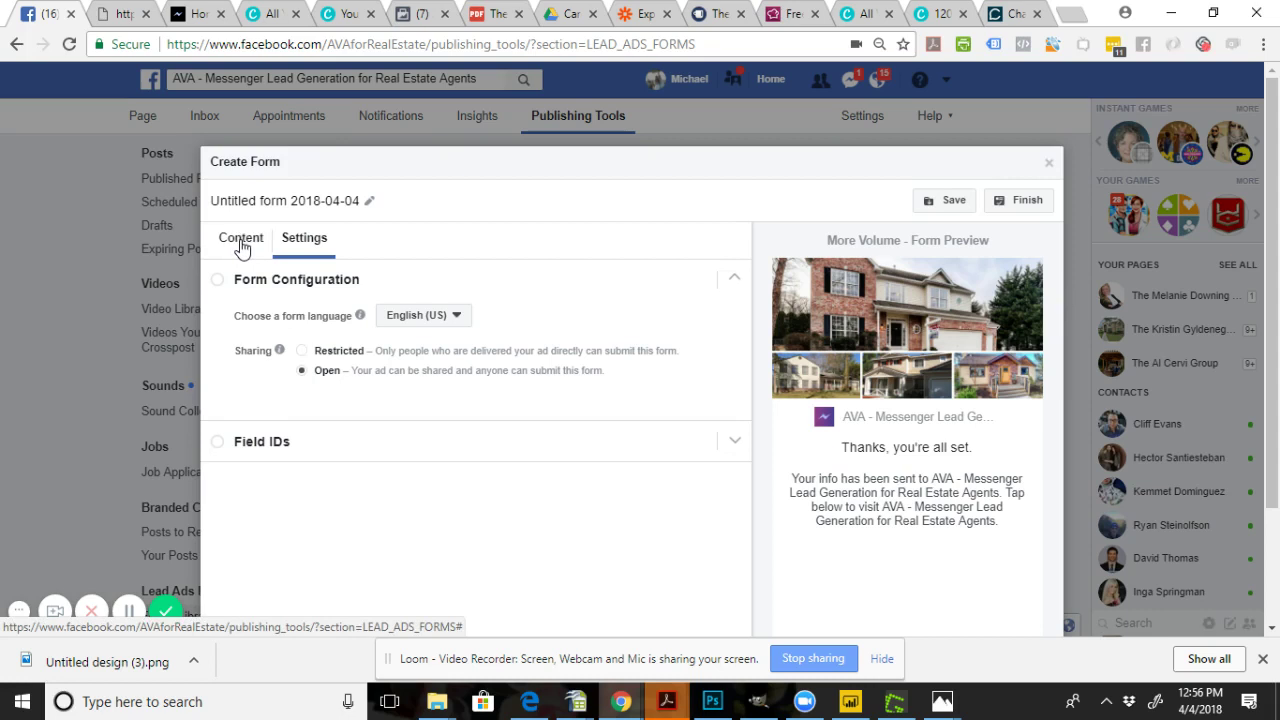
click(307, 196)
text(AVA)
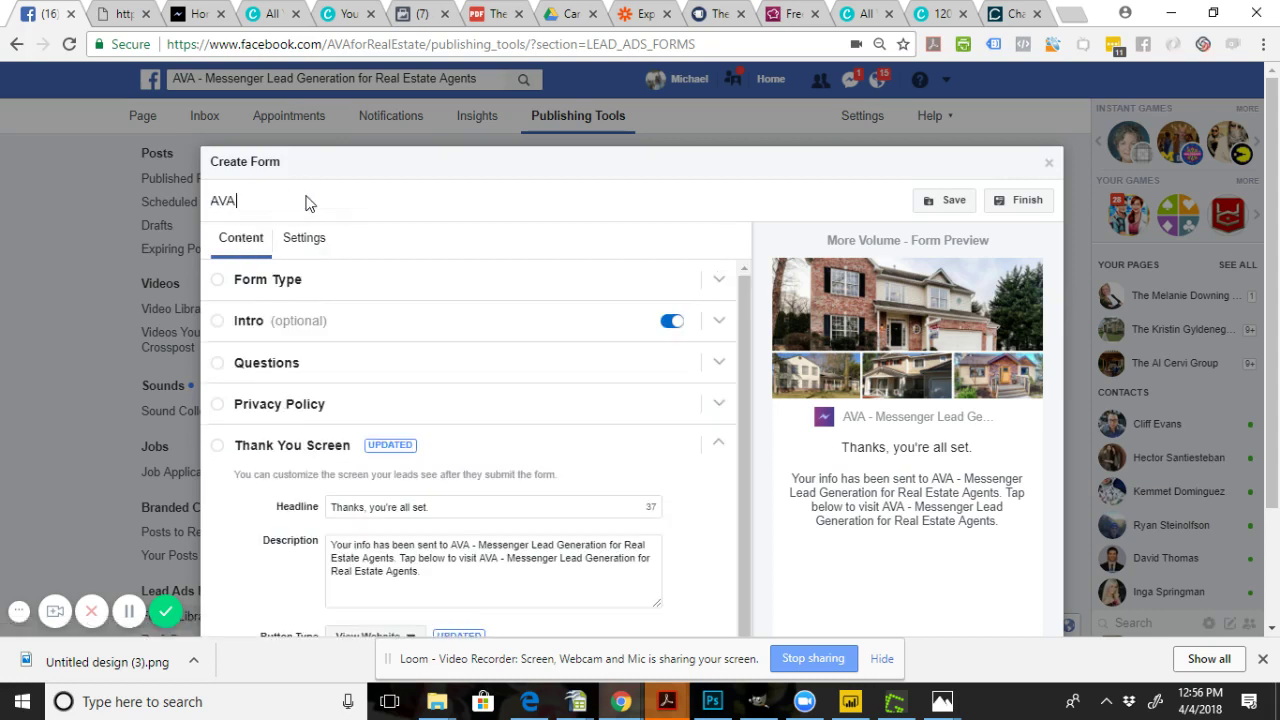
text( LeadGen - Genera)
text(c Open House List )
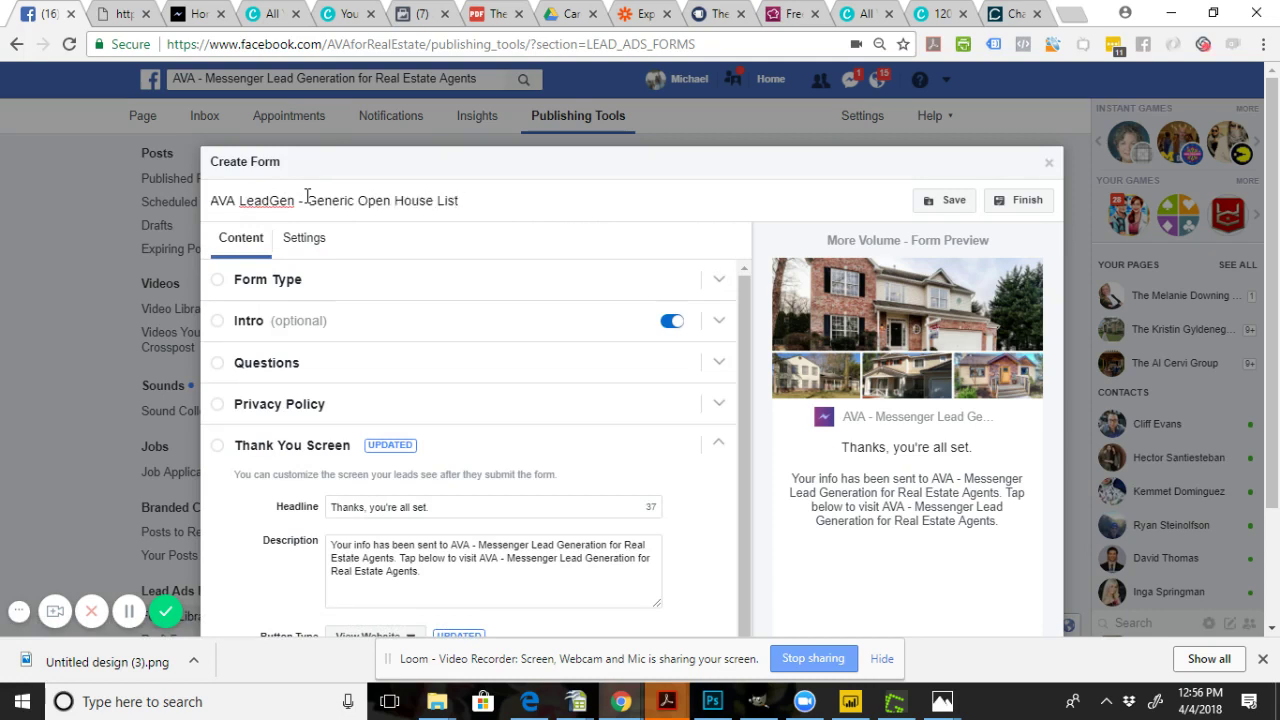
text(Form)
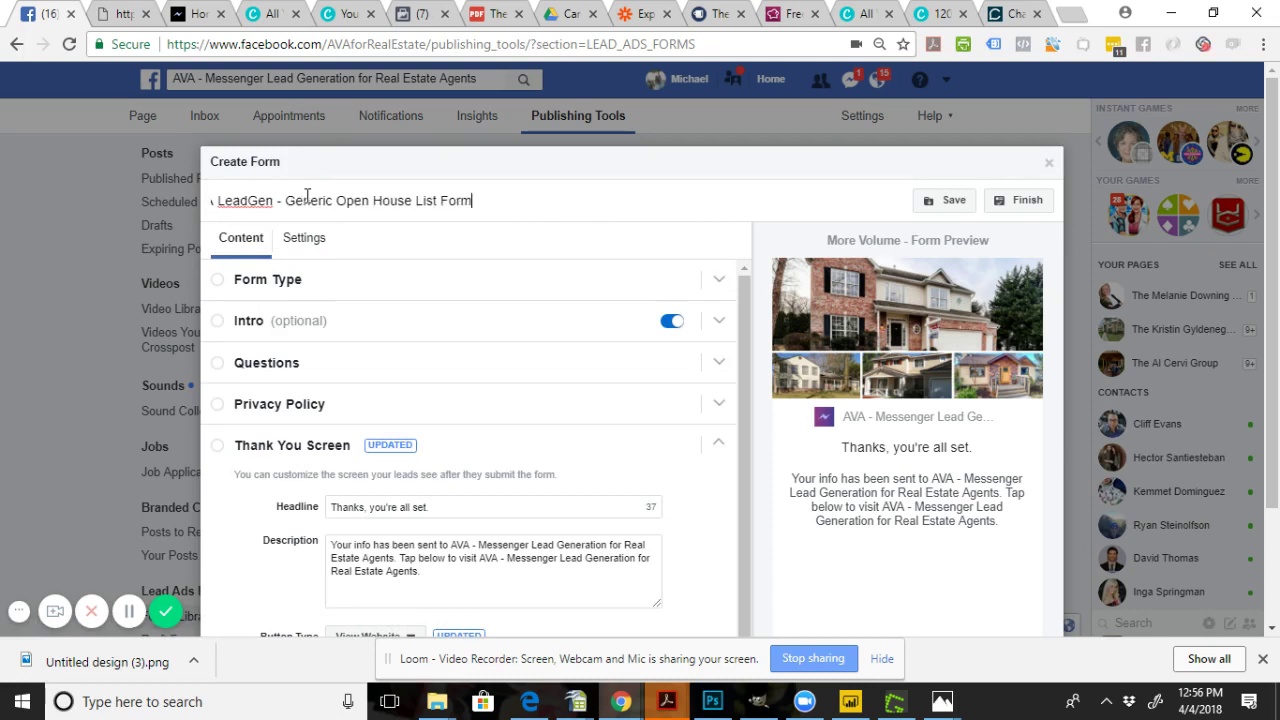
- Save and finish the form, and reload the Forms Library to view the new form's details
click(940, 202)
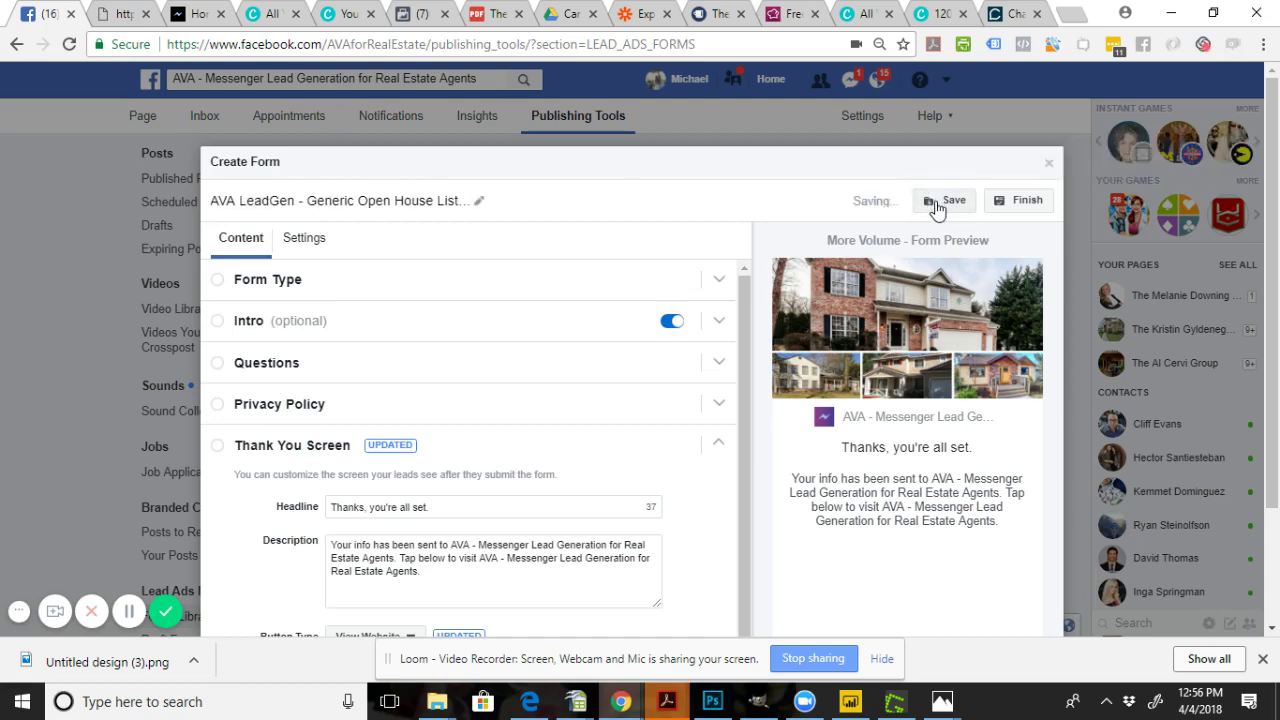
click(1018, 210)
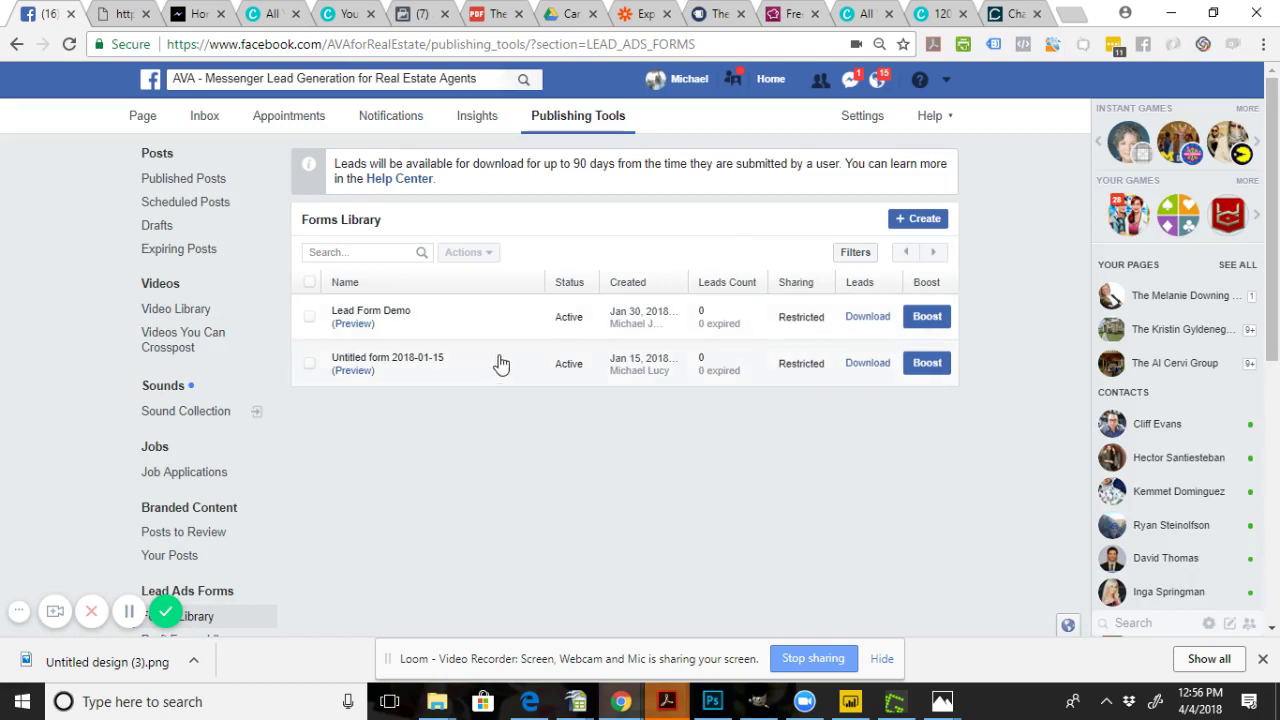
click(584, 50)
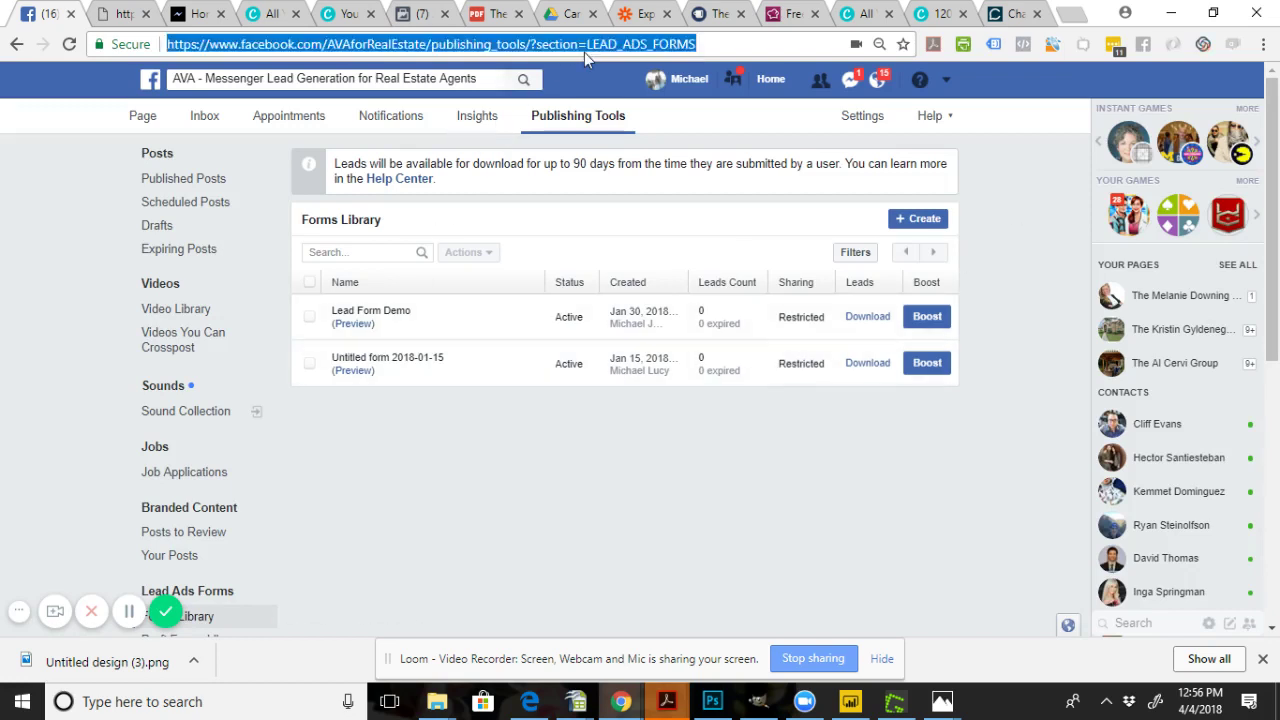
key(Return)
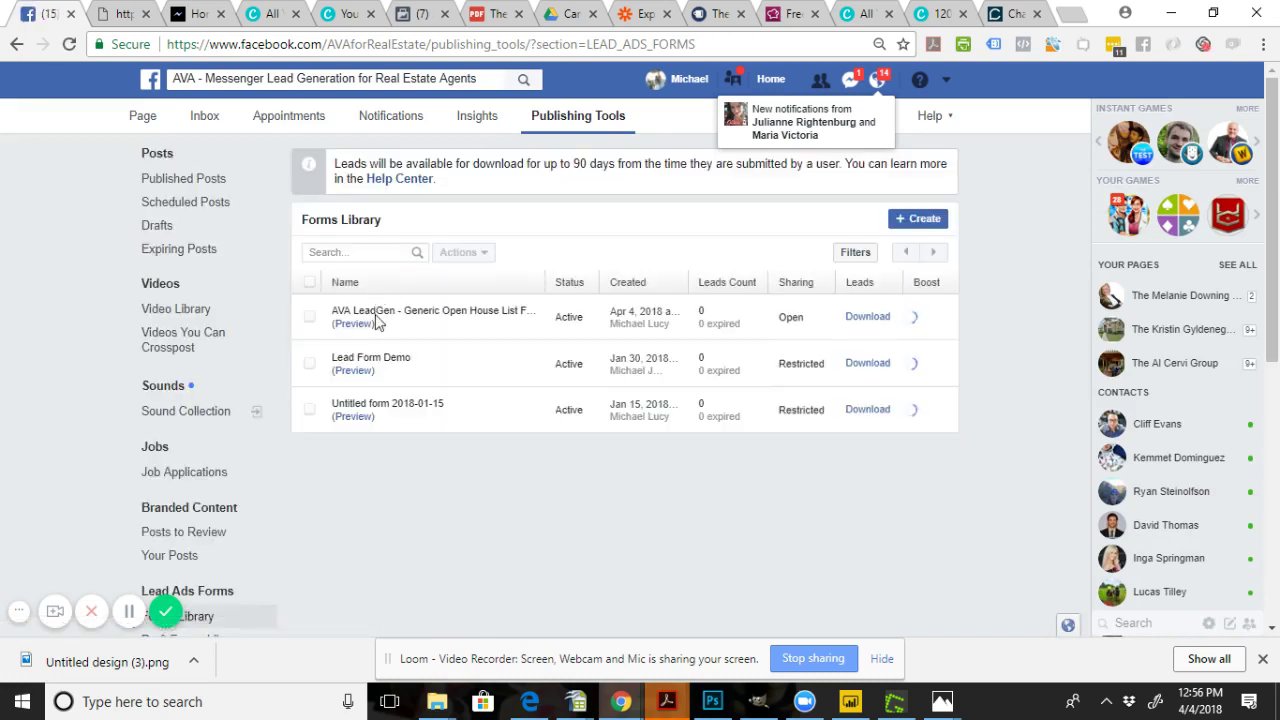
mouse_move(456, 316)
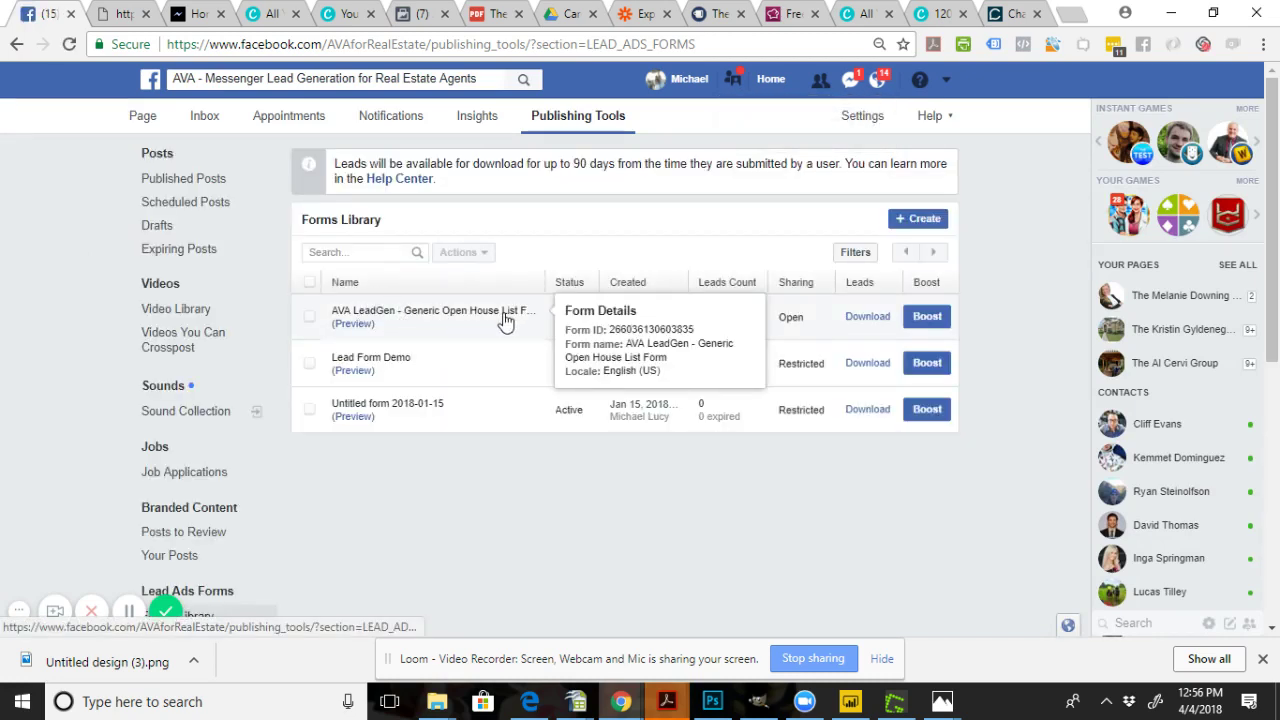
- Preview the AVA LeadGen - Generic Open House List Form and review its images, intro text, questions and contact fields
click(353, 324)
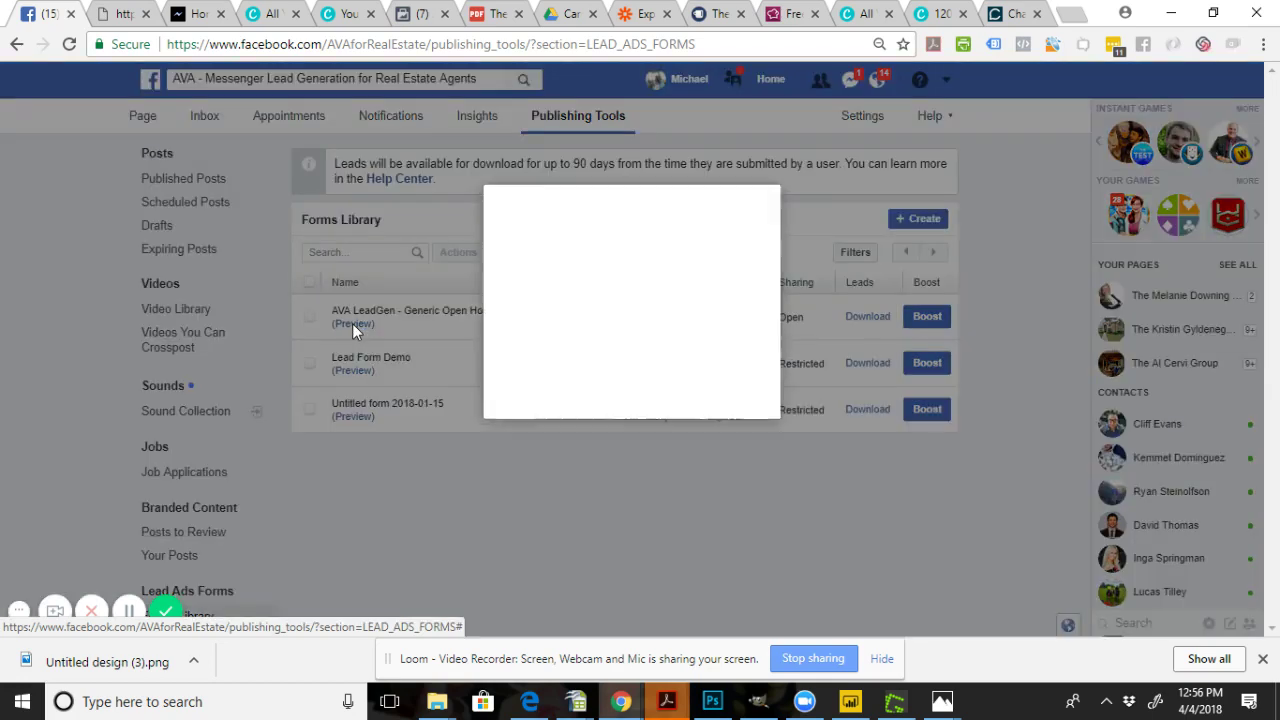
scroll(1278, 350, down, 1)
scroll(1278, 350, down, 3)
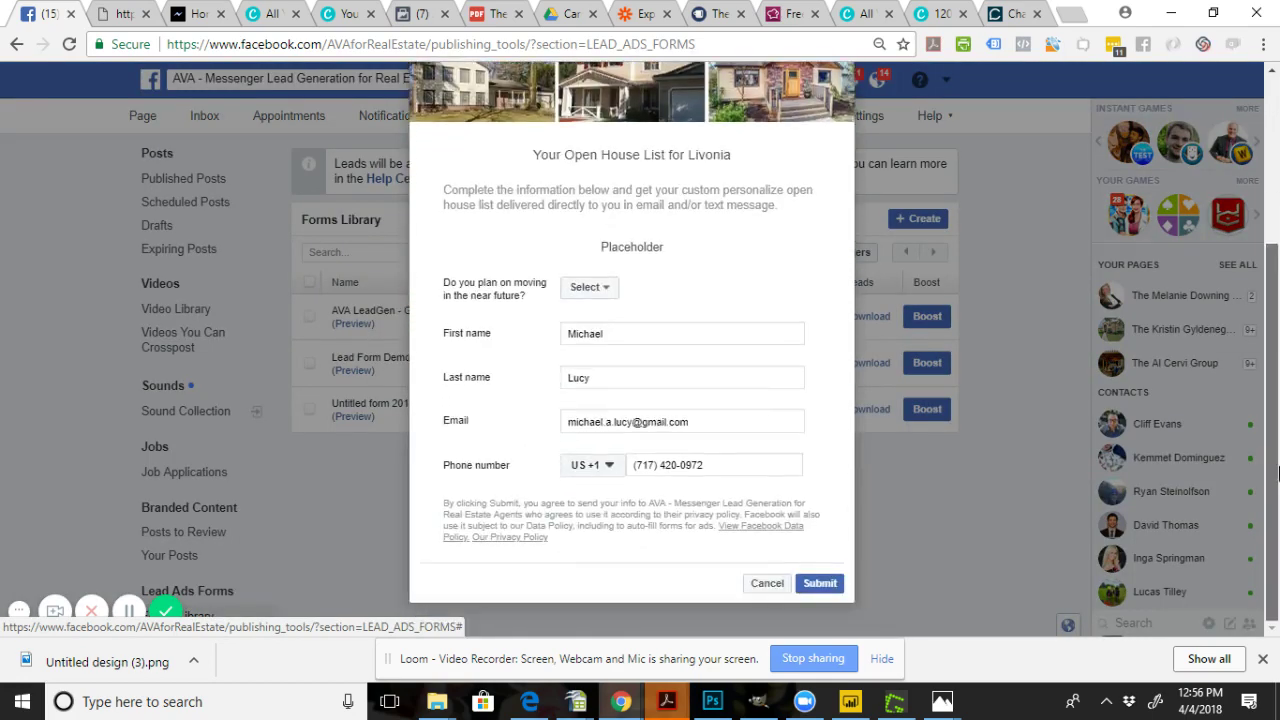
scroll(1278, 300, up, 5)
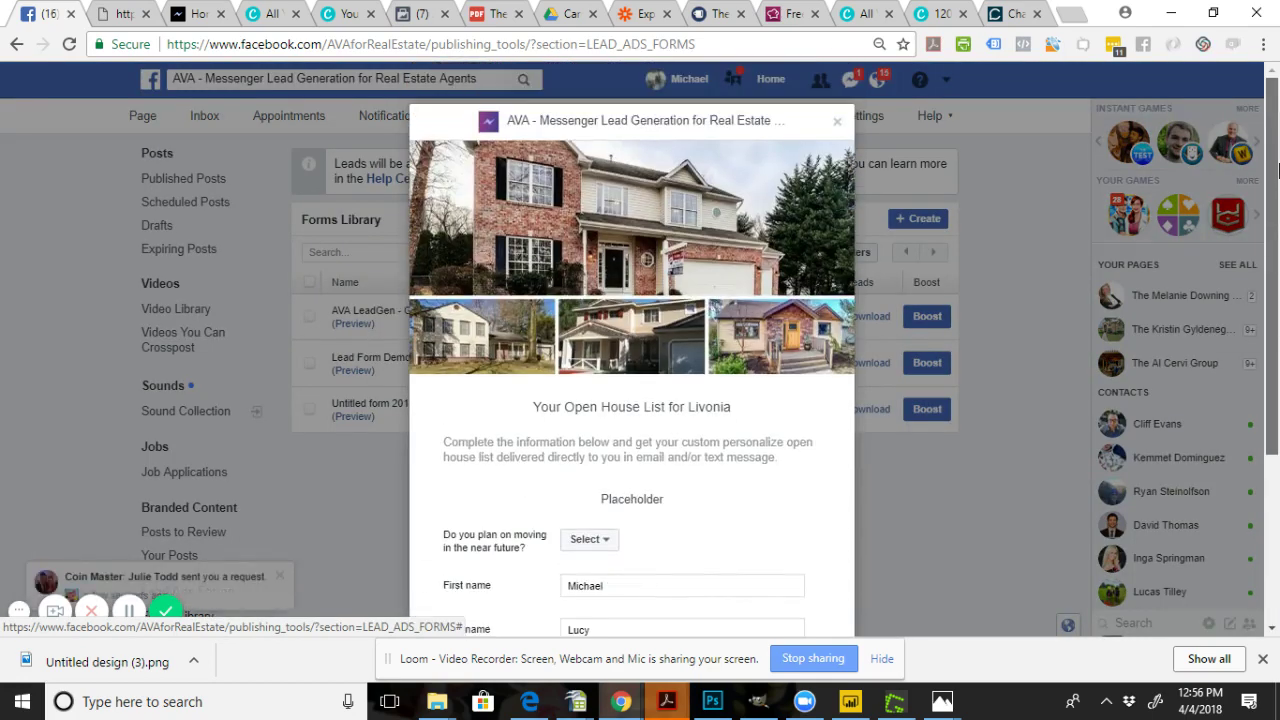
scroll(1278, 170, down, 3)
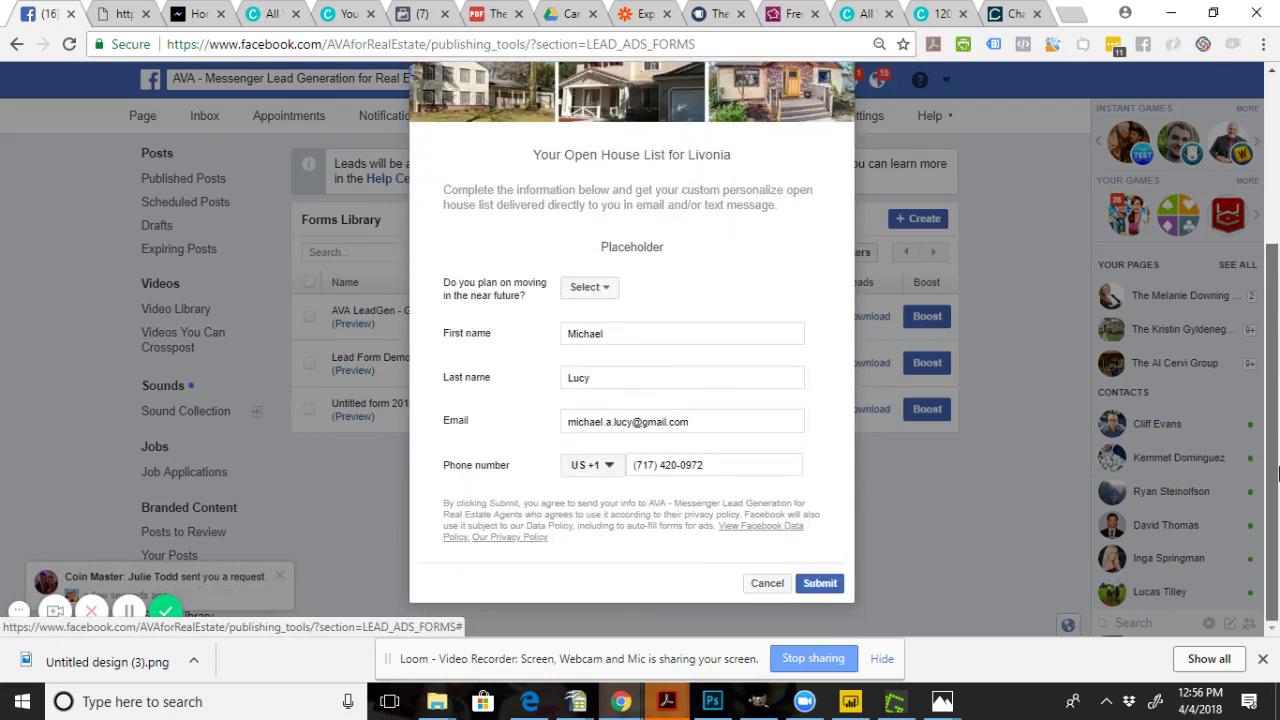
- Test the previewed form by answering "I plan on moving in the next 6 months", check the prefilled contact fields, submit it and close the preview
click(592, 287)
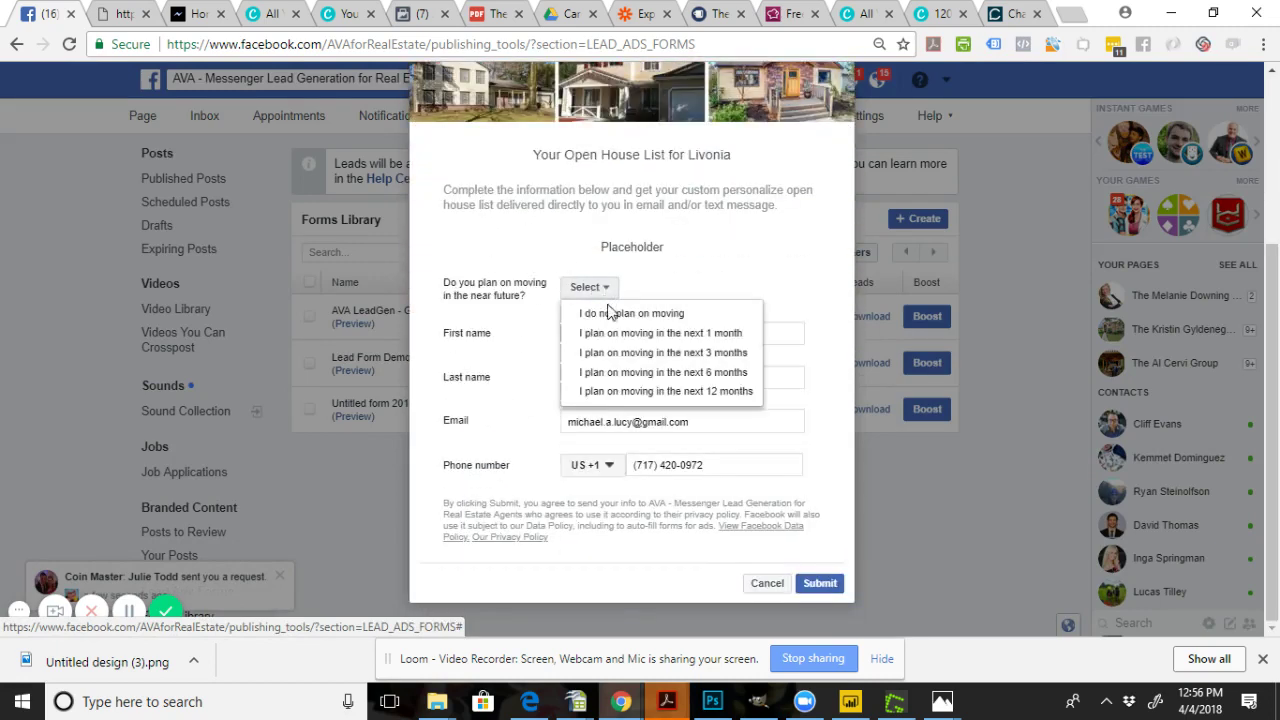
click(619, 376)
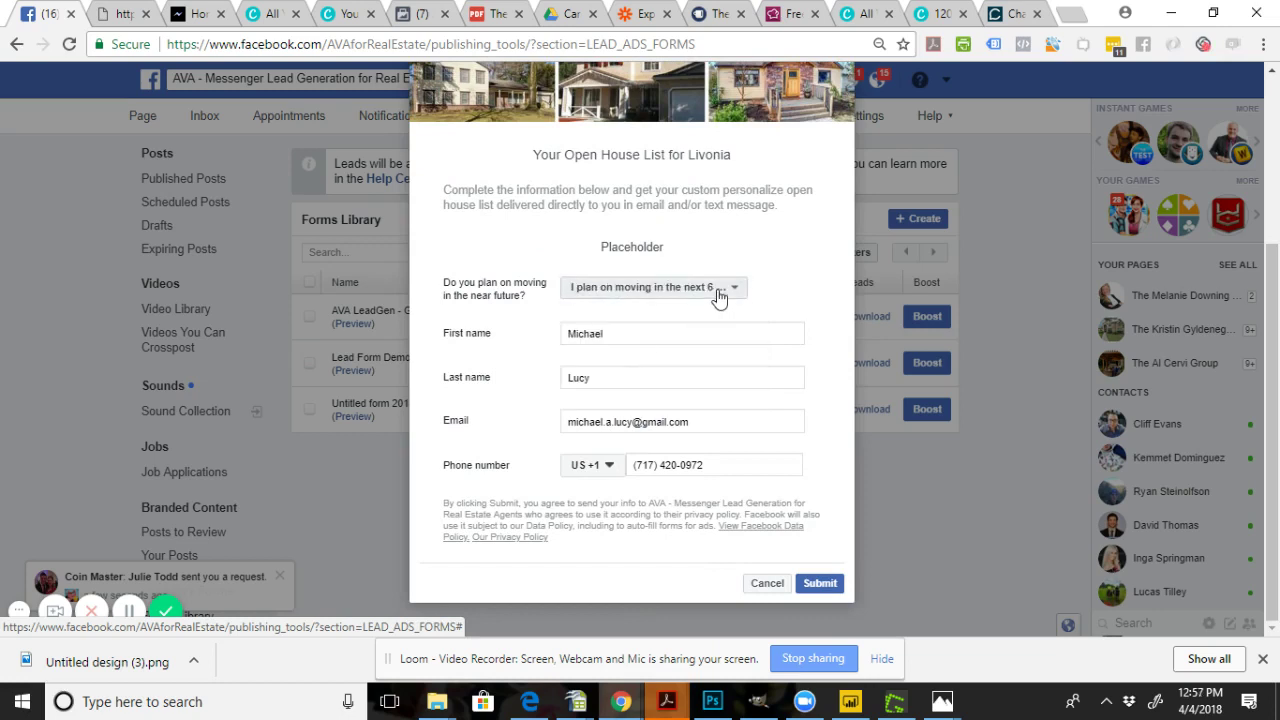
double_click(631, 334)
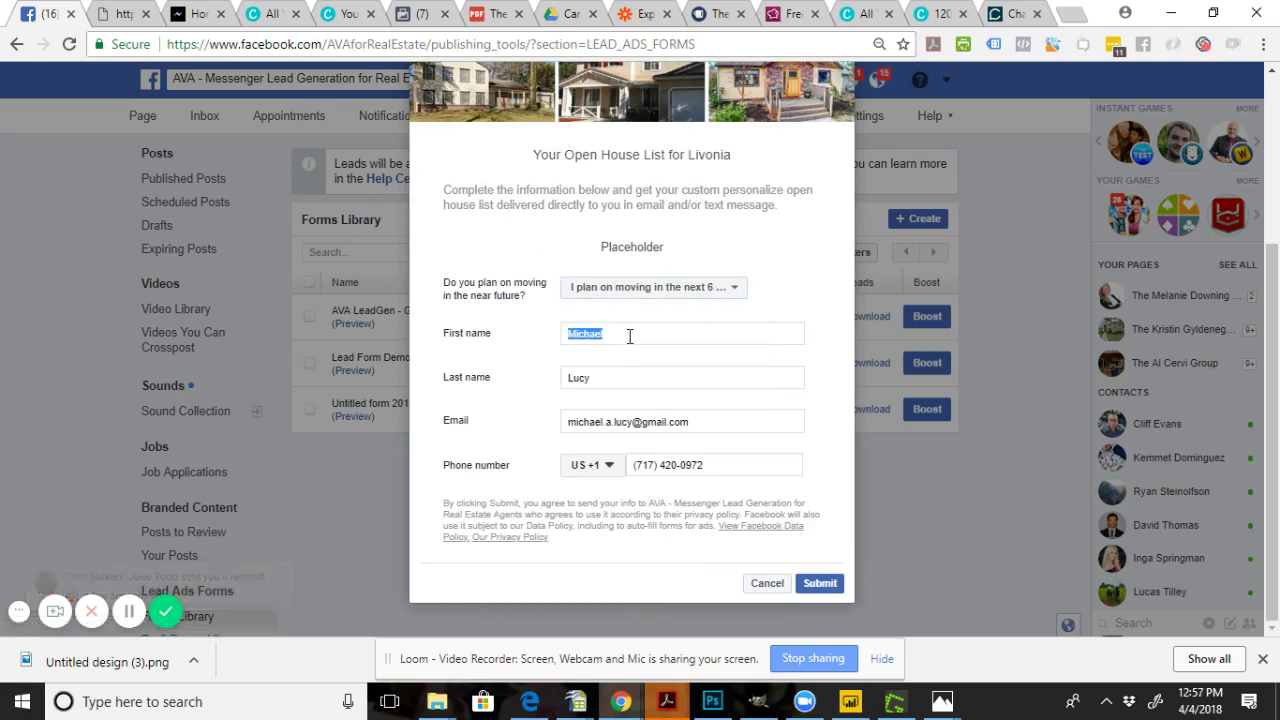
double_click(626, 376)
triple_click(657, 421)
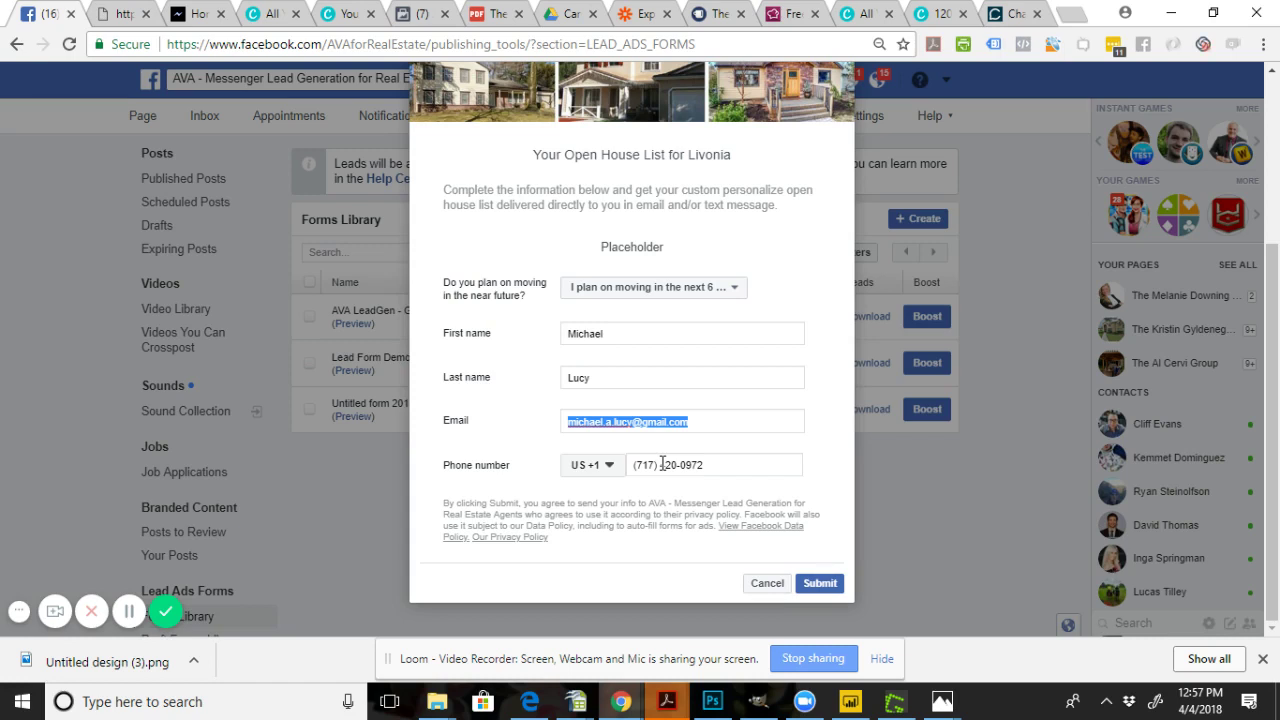
click(818, 584)
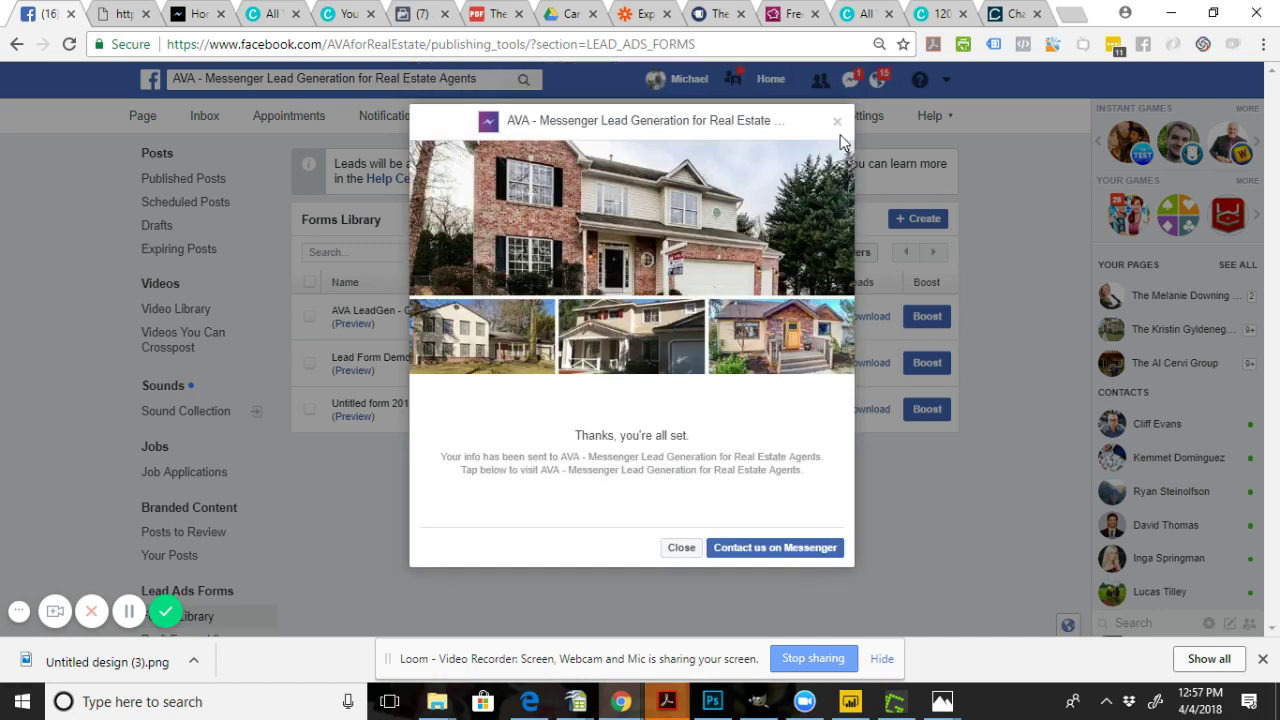
click(837, 122)
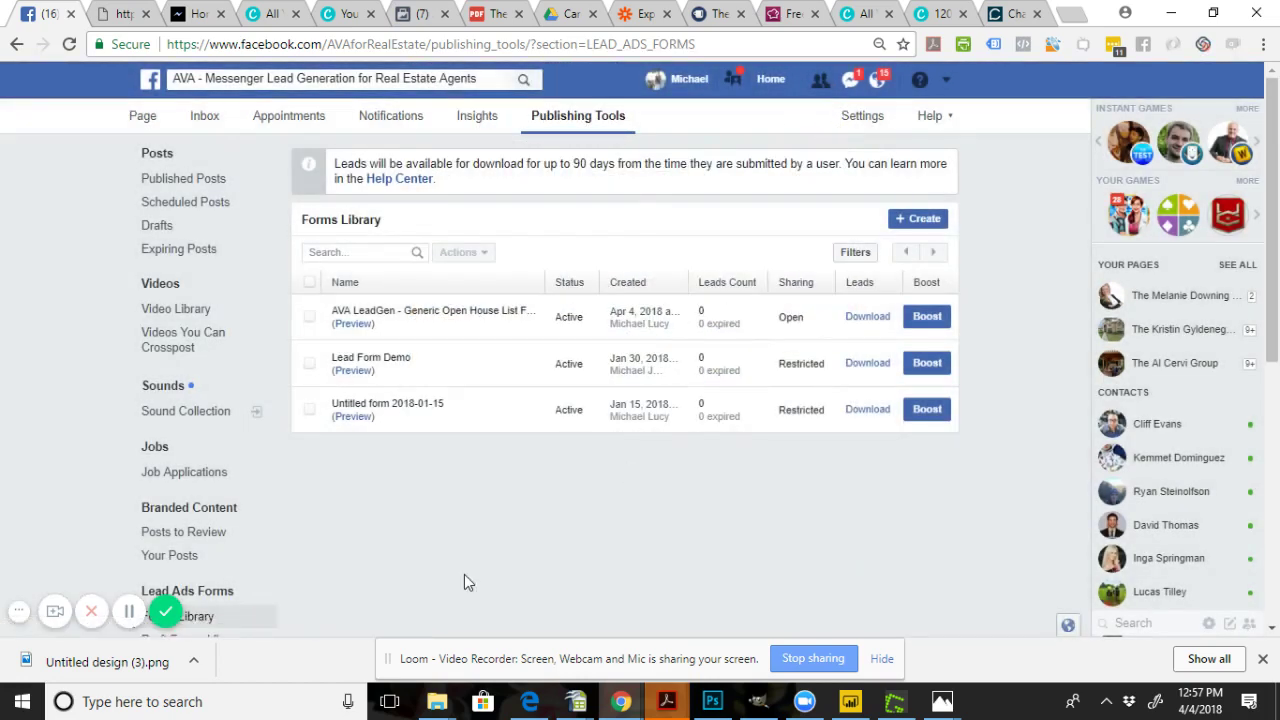
- Switch to the Photos app and show the ava-200-series.png image
click(891, 707)
mouse_move(942, 701)
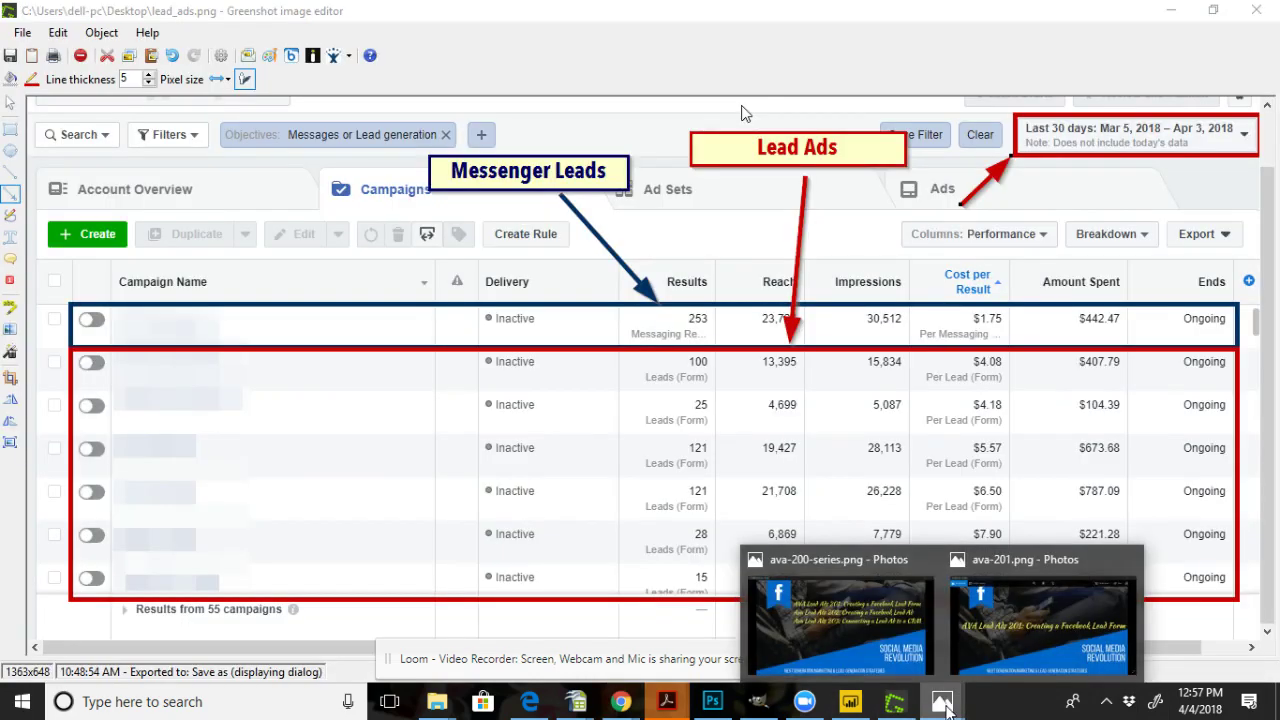
click(885, 634)
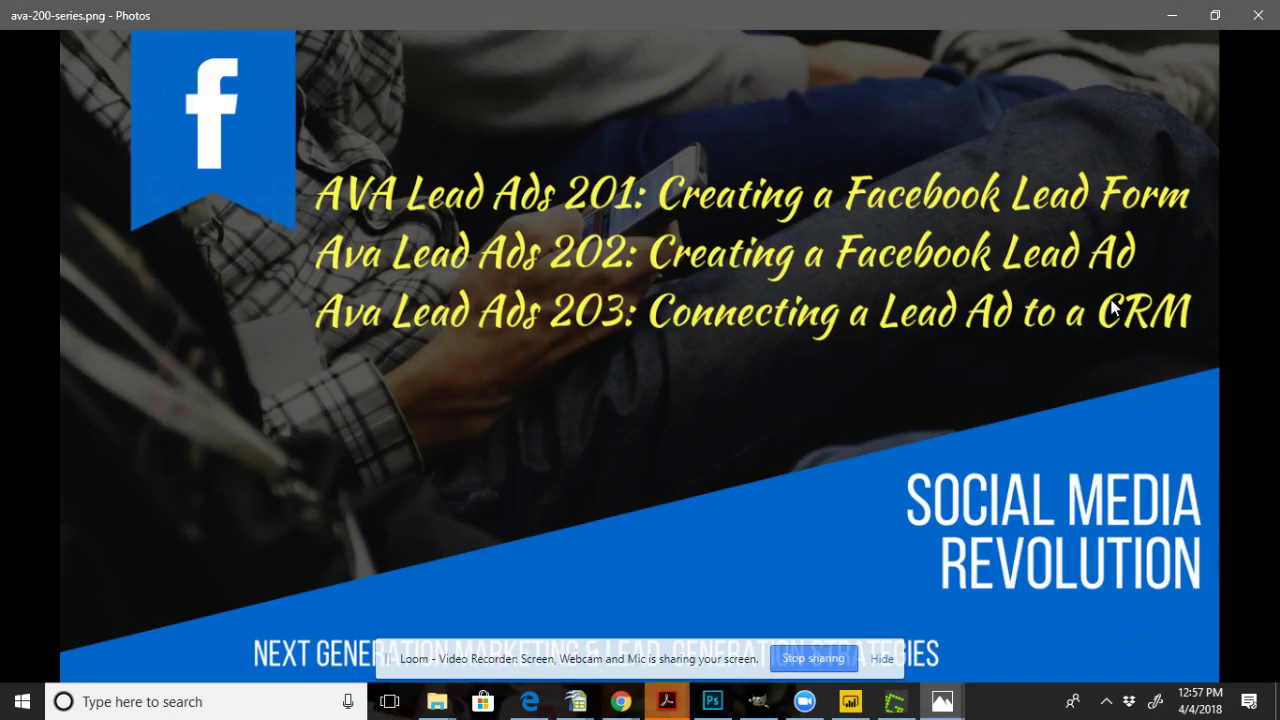